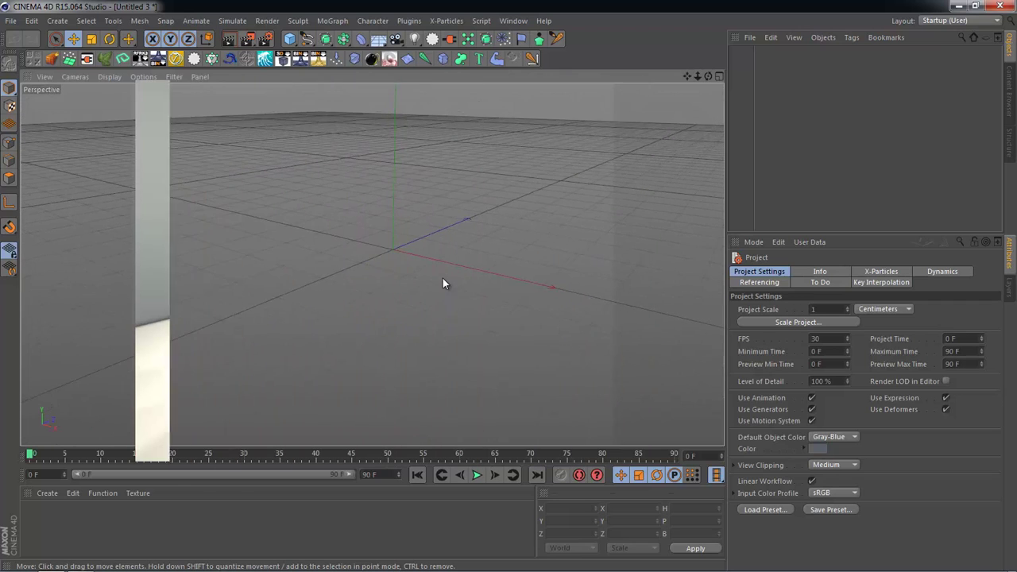
- Add a Plane with 50 width segments and 50 height segments
left_click(289, 39)
left_click(390, 82)
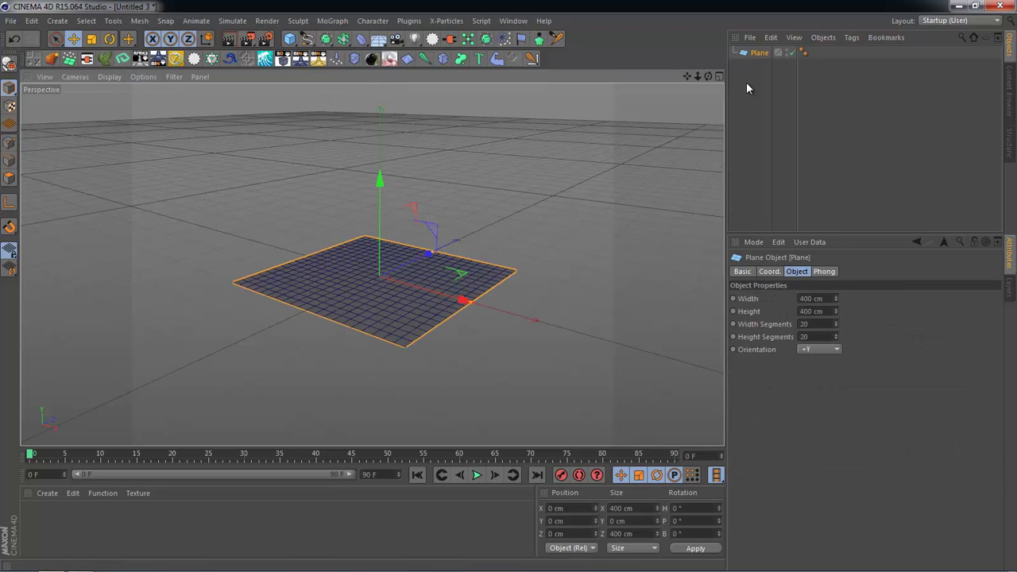
double_click(807, 323)
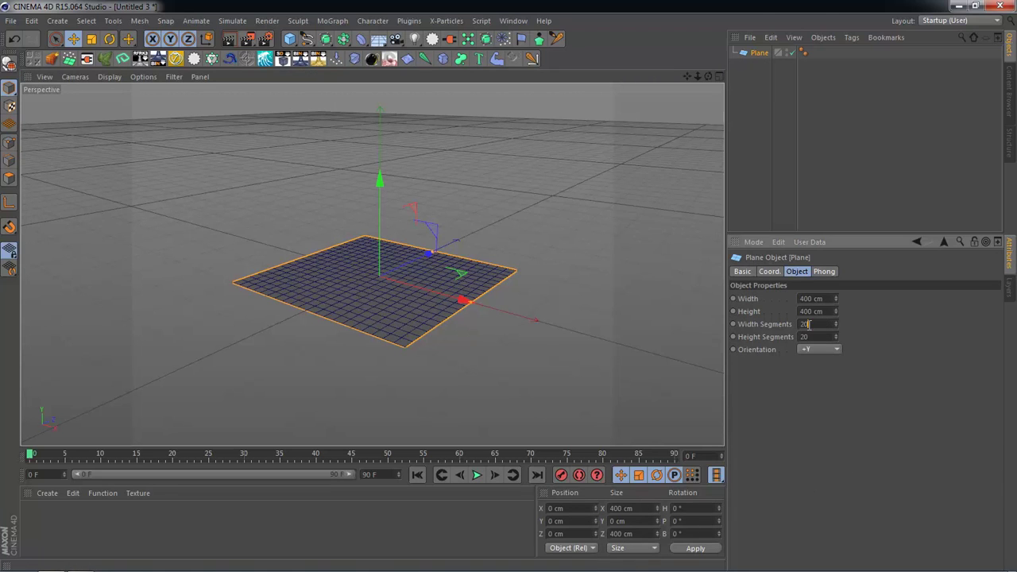
type("340")
key("Return")
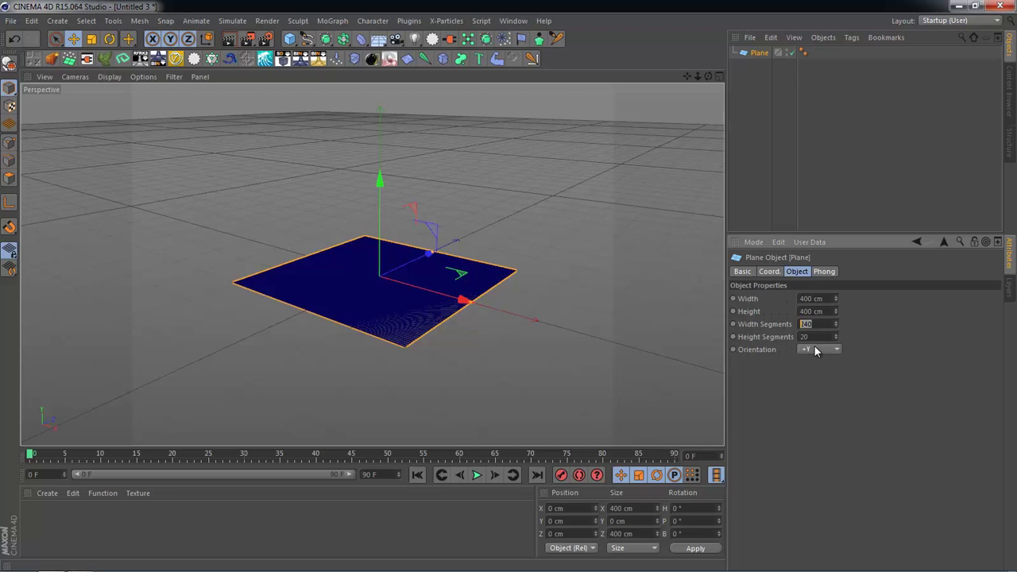
type("50")
key("Tab")
type("50")
key("Return")
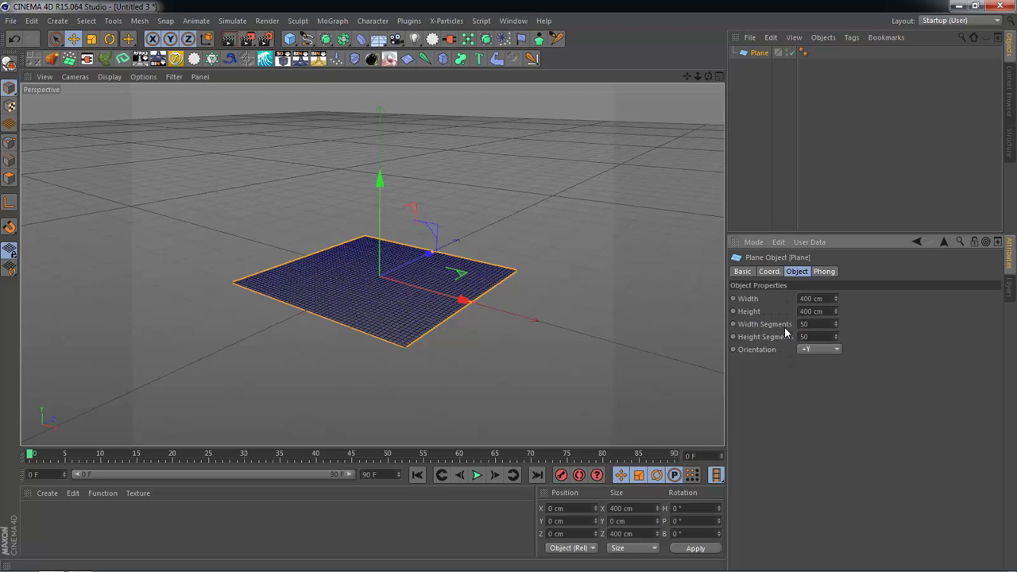
- Tilt the plane to 45° pitch rotation
mouse_move(535, 322)
left_mouse_down("alt")
mouse_move(547, 332)
mouse_move(334, 315)
mouse_move(483, 358)
mouse_move(421, 384)
mouse_move(405, 289)
left_mouse_up("alt")
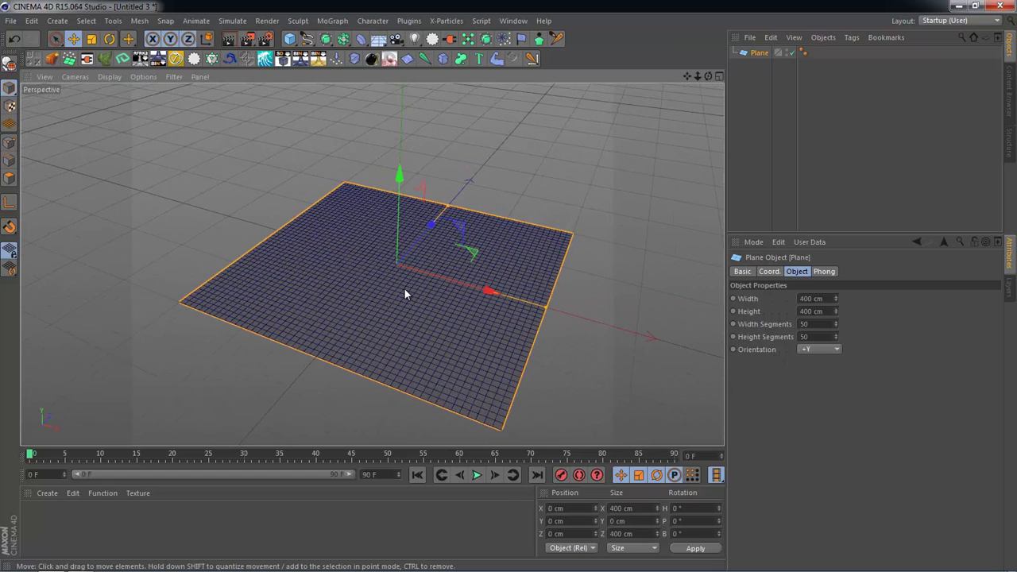
middle_click(493, 291)
middle_click(251, 356)
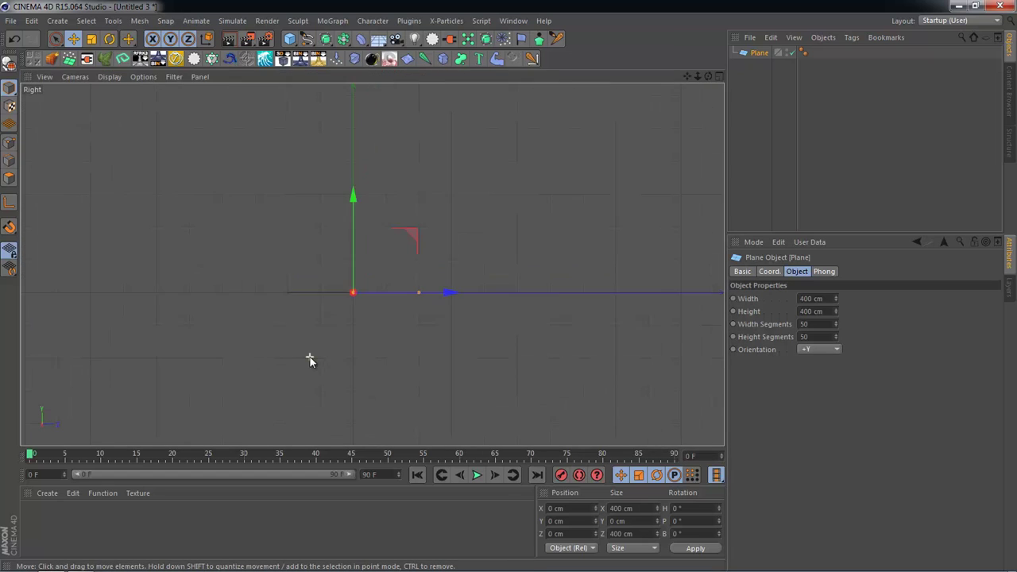
mouse_move(310, 357)
right_mouse_down("alt")
mouse_move(417, 341)
mouse_move(383, 309)
right_mouse_up("alt")
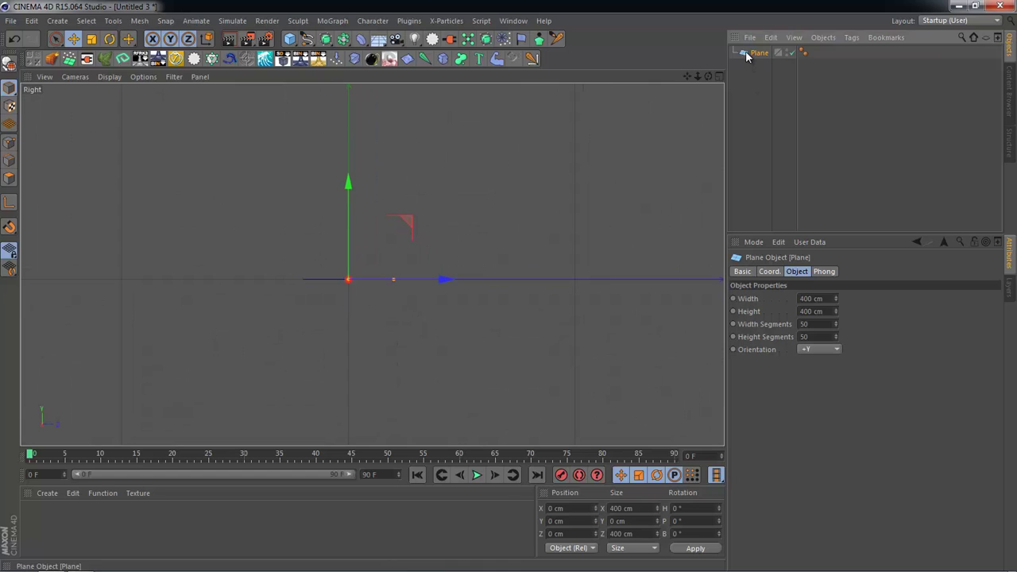
middle_click(234, 335)
middle_click(236, 243)
right_click_drag(551, 296, 327, 264, "alt")
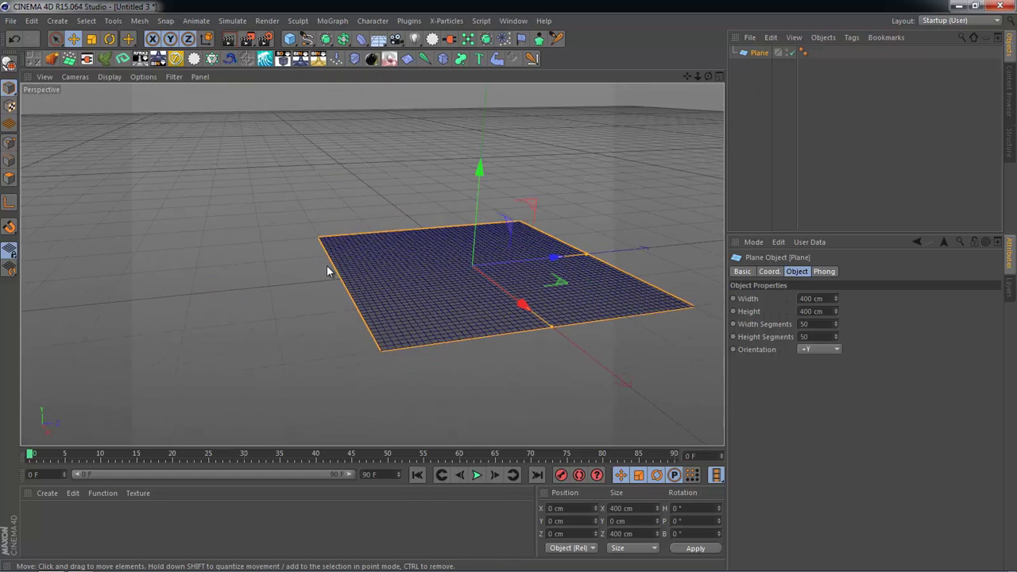
middle_click(305, 298)
middle_click(253, 356)
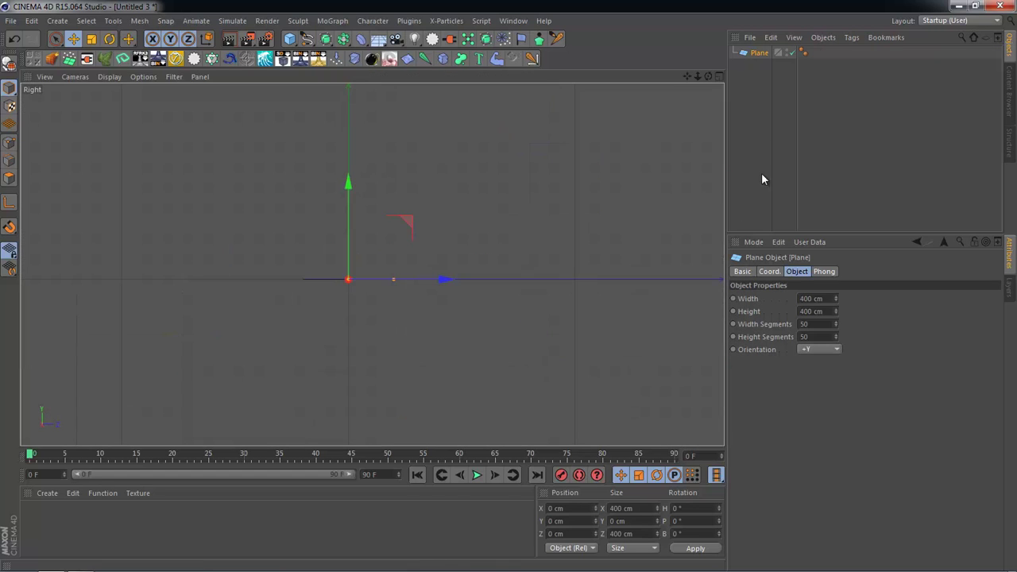
middle_click(312, 292)
middle_click(149, 375)
left_click(763, 77)
left_click(758, 53)
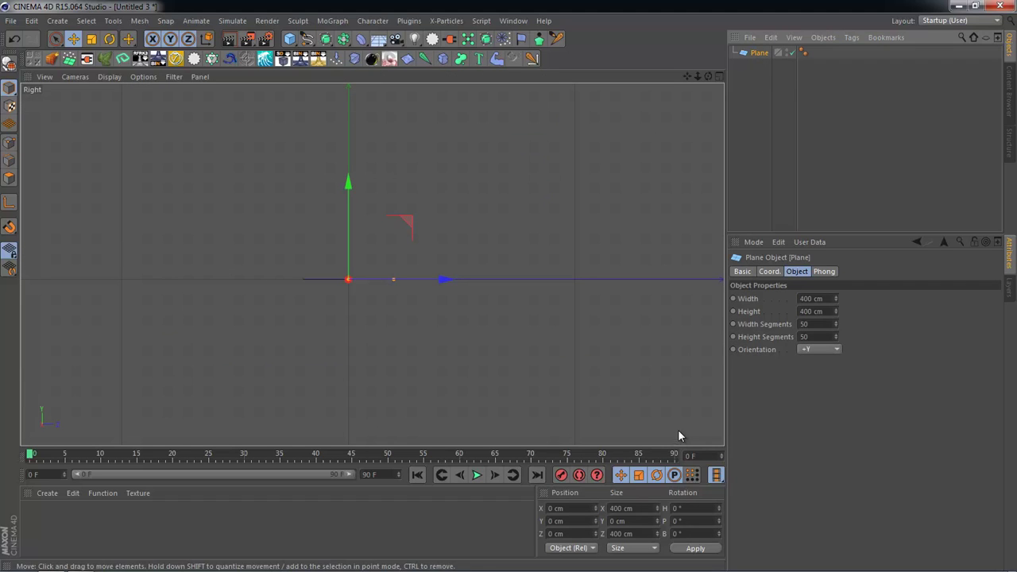
left_click(691, 520)
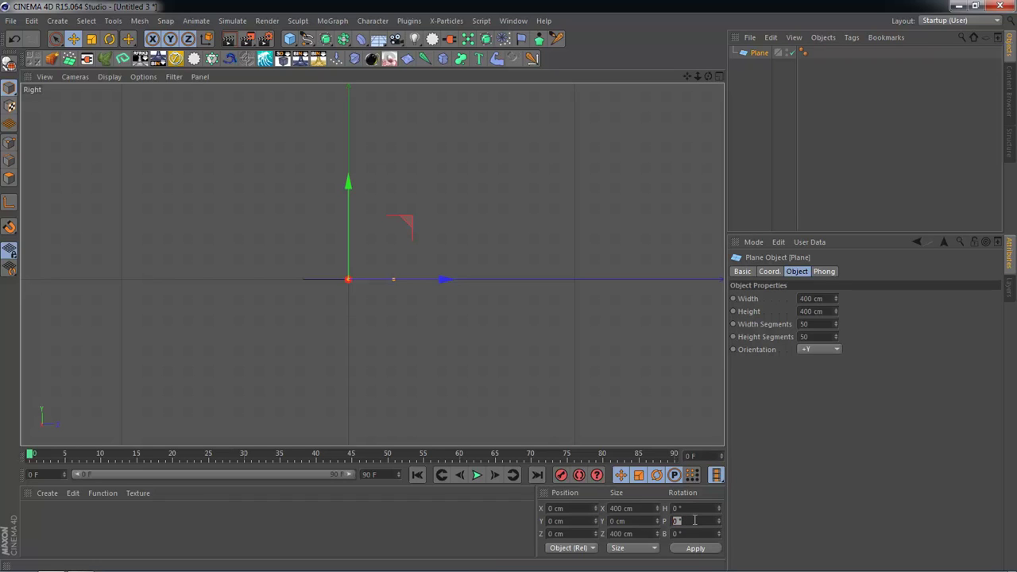
type("45")
key("Return")
- Scale the plane in the Top view to about 821.9 cm wide
left_click(253, 246)
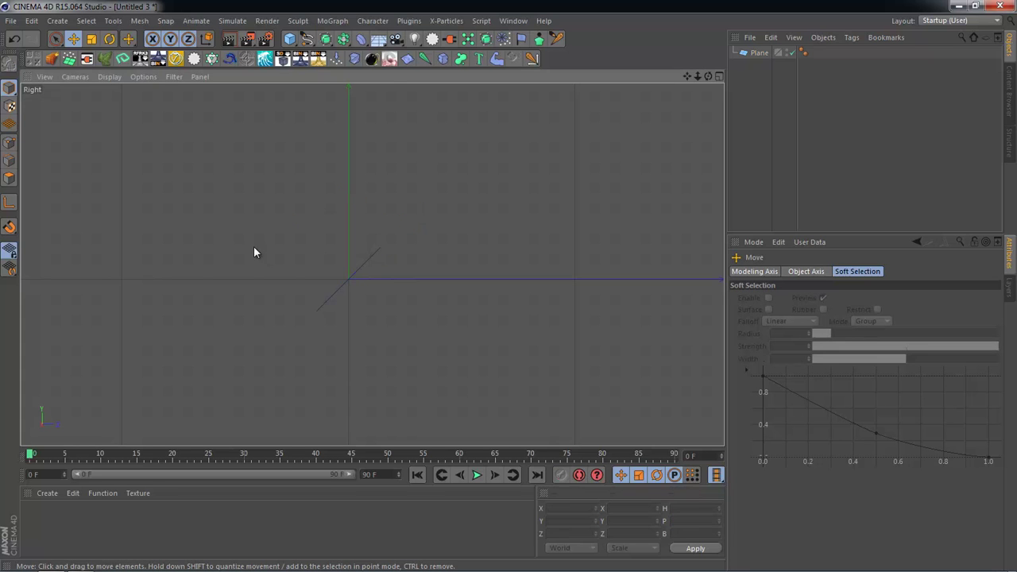
middle_click(253, 246)
middle_click(258, 240)
left_click(461, 296)
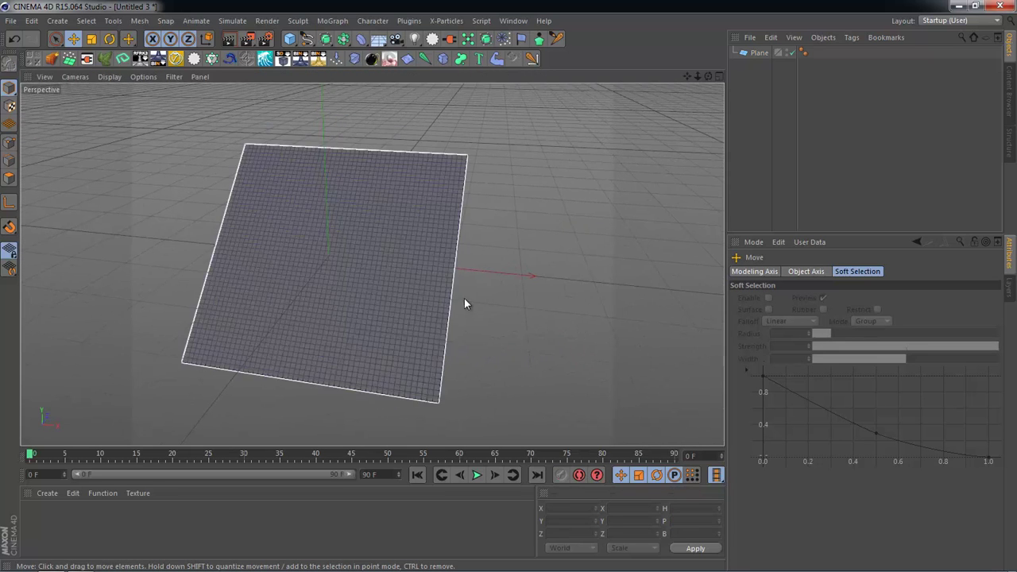
mouse_move(464, 301)
left_mouse_down("alt")
mouse_move(460, 328)
mouse_move(471, 186)
left_mouse_up("alt")
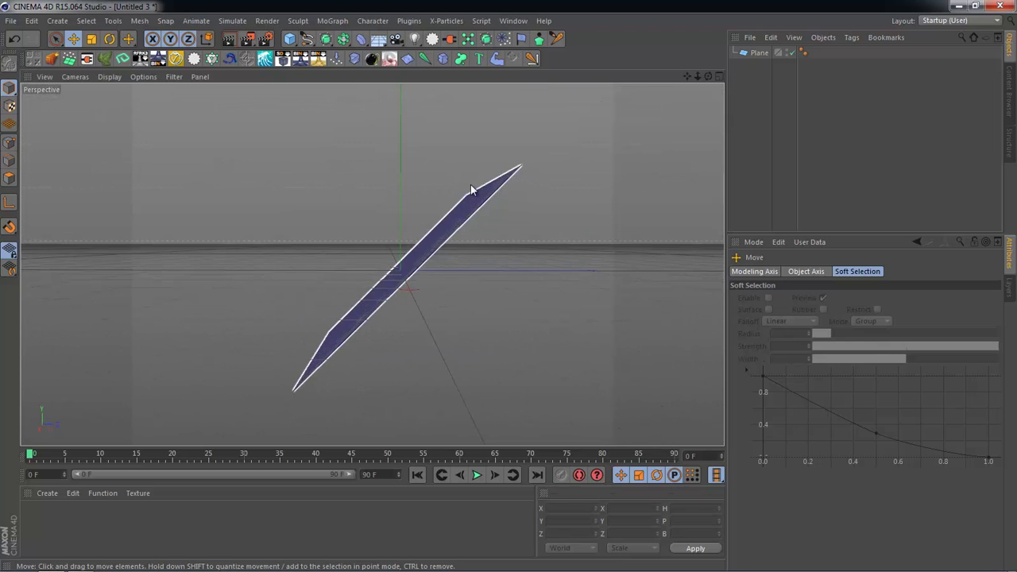
mouse_move(356, 270)
left_mouse_down("alt")
mouse_move(386, 307)
mouse_move(502, 274)
left_mouse_up("alt")
middle_click(502, 274)
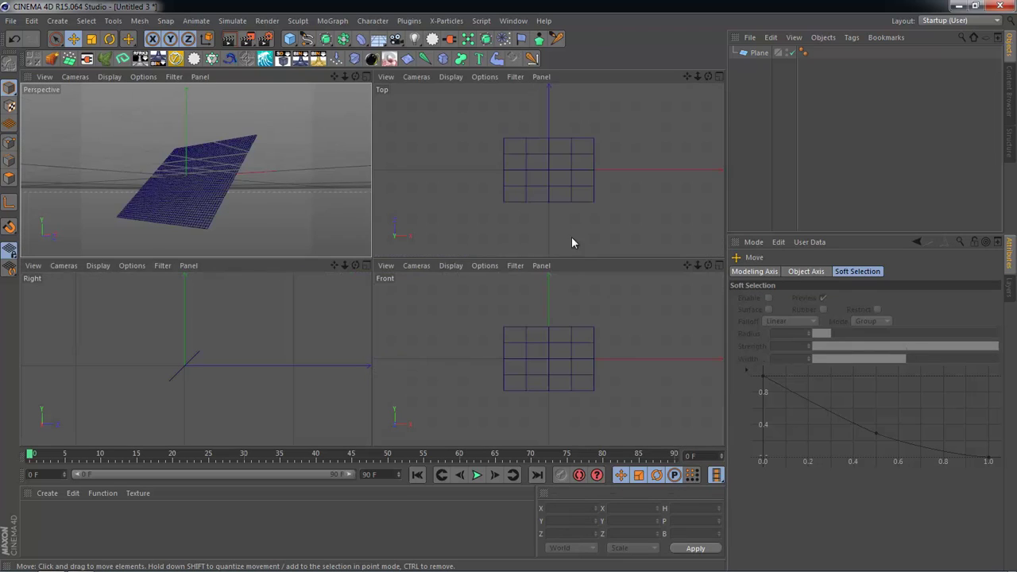
middle_click(571, 236)
left_click(752, 53)
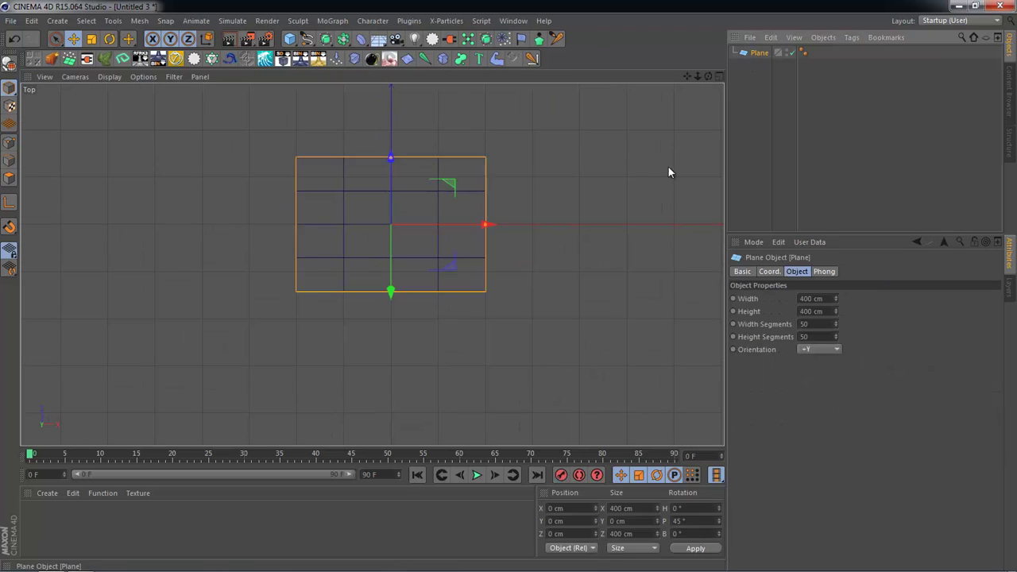
scroll(579, 304, "down", 3)
mouse_move(547, 351)
middle_mouse_down("alt")
mouse_move(499, 339)
mouse_move(489, 293)
mouse_move(424, 291)
middle_mouse_up("alt")
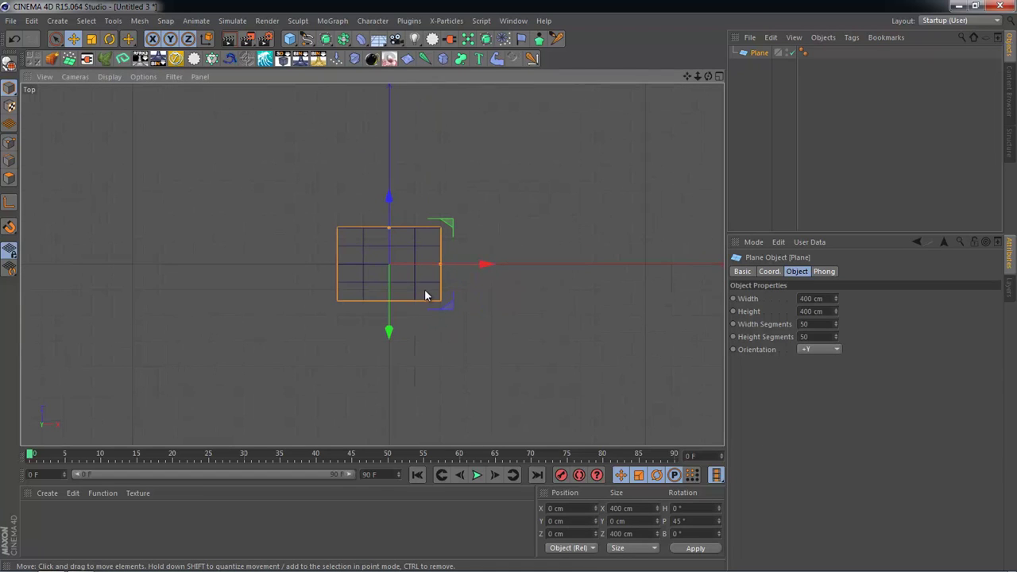
left_click_drag(435, 267, 497, 265)
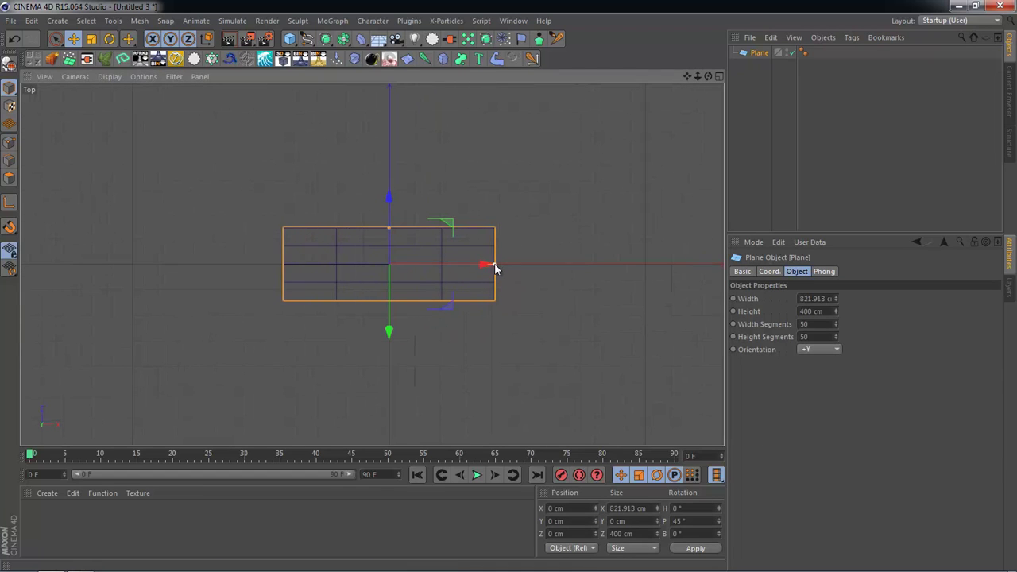
- Render a quick preview and inspect the widened plane from several angles
middle_click(288, 241)
middle_click(287, 240)
scroll(427, 376, "down", 3)
mouse_move(428, 377)
left_mouse_down("alt")
mouse_move(447, 379)
mouse_move(551, 208)
mouse_move(515, 297)
left_mouse_up("alt")
left_click(552, 212)
key("ctrl+r")
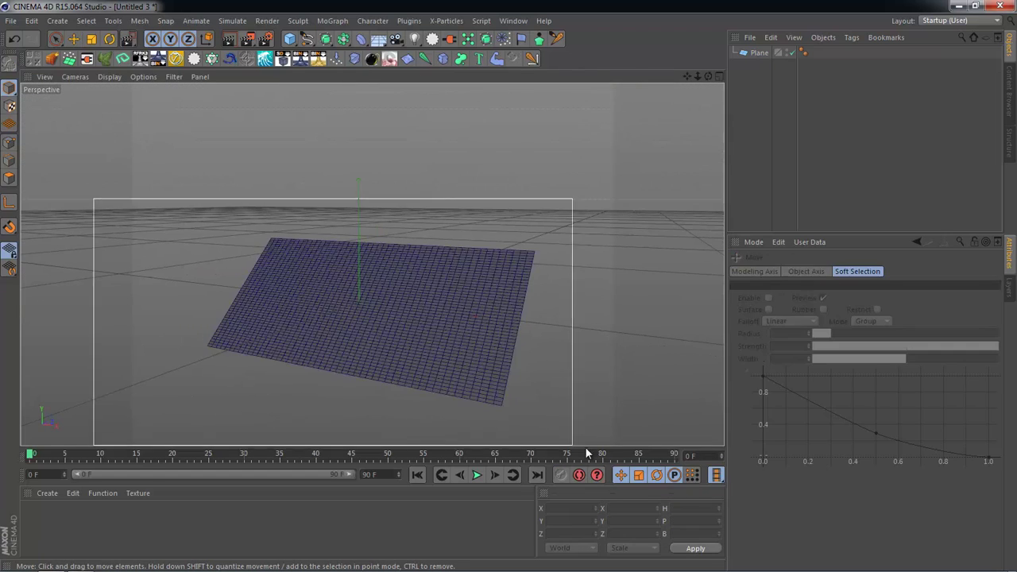
mouse_move(624, 361)
left_mouse_down("alt")
mouse_move(516, 355)
mouse_move(467, 370)
mouse_move(352, 350)
mouse_move(493, 388)
mouse_move(407, 366)
mouse_move(410, 390)
mouse_move(370, 386)
mouse_move(602, 297)
left_mouse_up("alt")
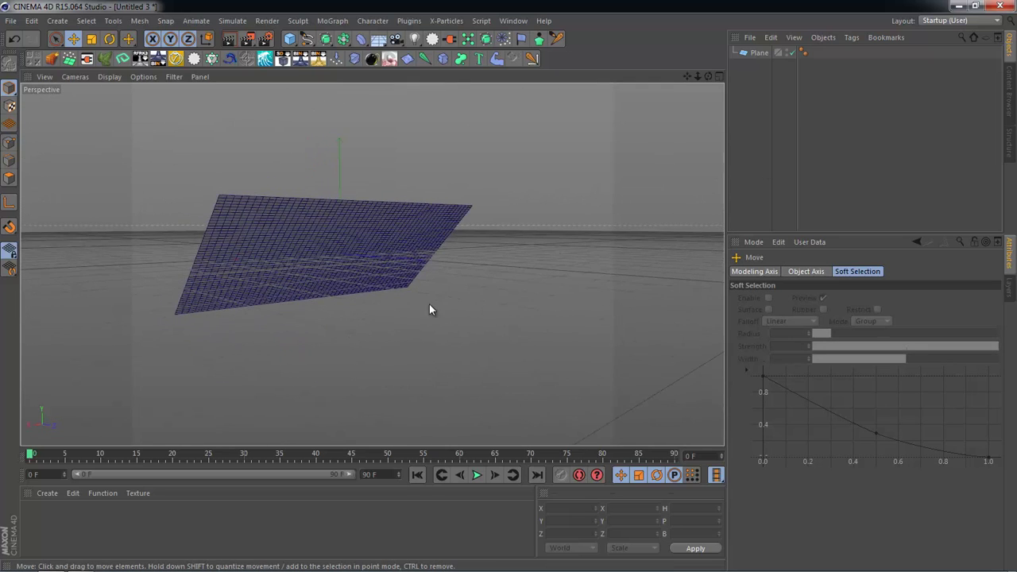
mouse_move(432, 309)
left_mouse_down("alt")
mouse_move(520, 314)
mouse_move(406, 341)
left_mouse_up("alt")
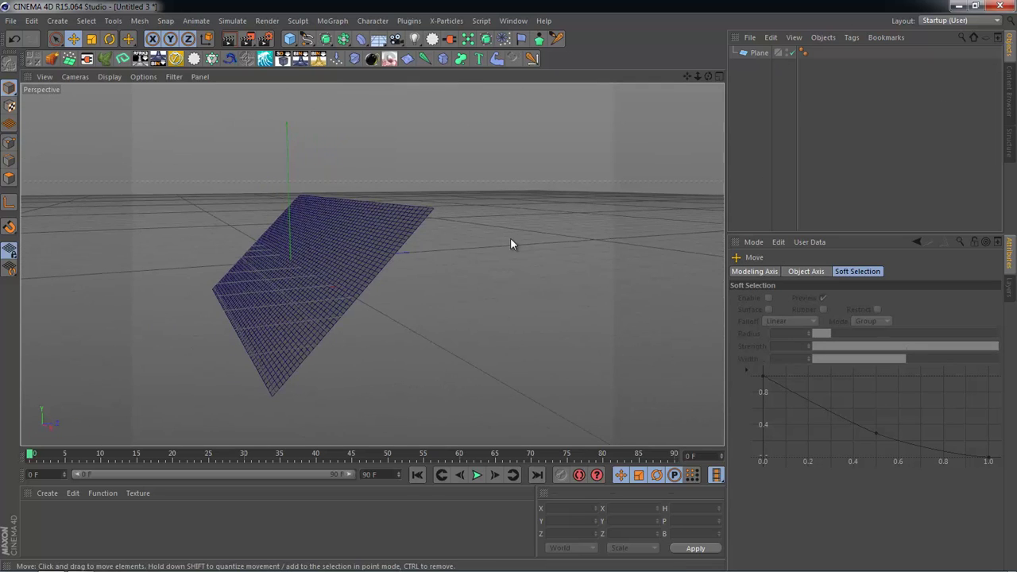
mouse_move(511, 243)
left_mouse_down("alt")
mouse_move(330, 314)
mouse_move(310, 216)
mouse_move(469, 275)
left_mouse_up("alt")
middle_click(408, 246)
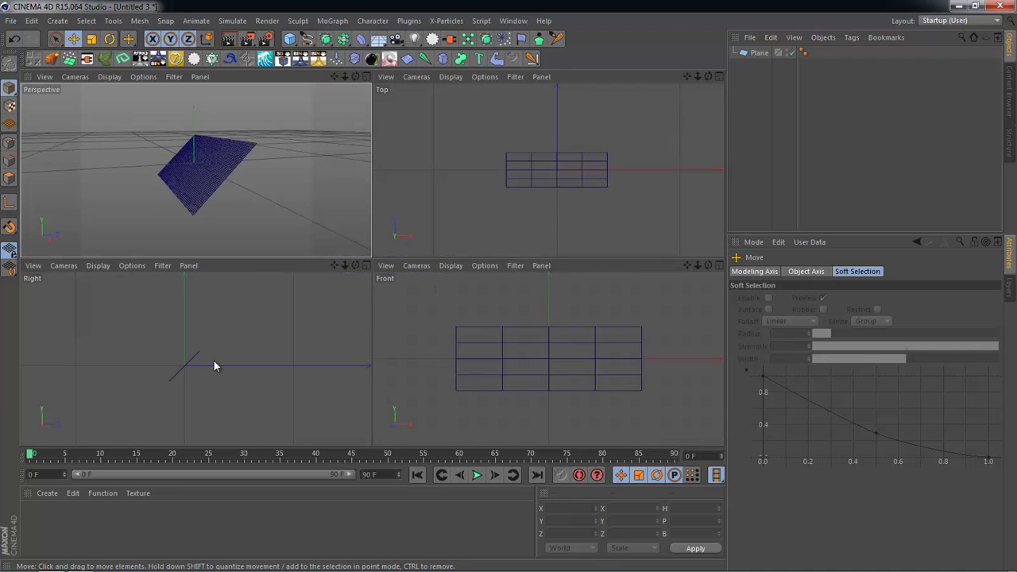
middle_click(214, 361)
scroll(459, 317, "up", 1)
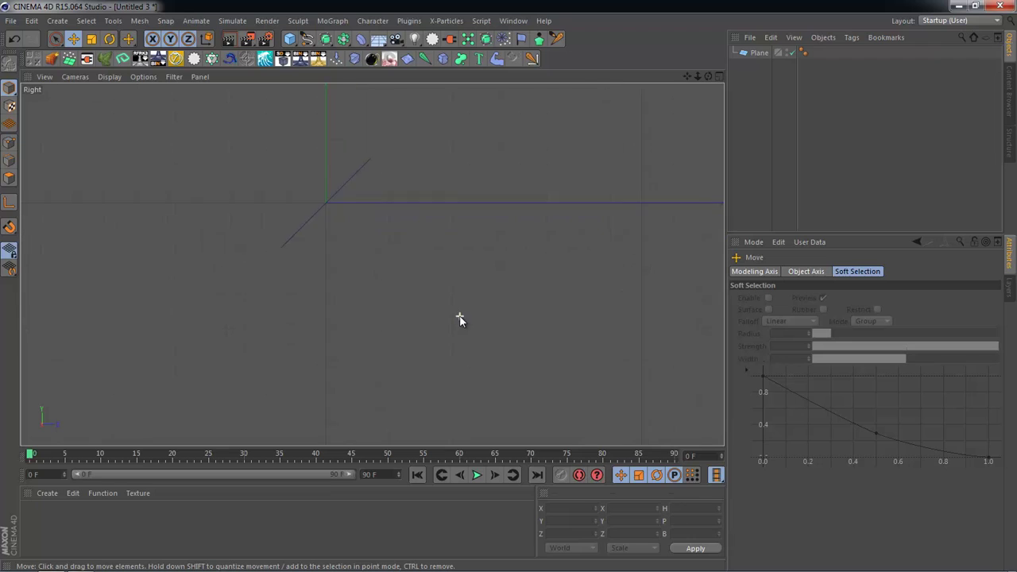
scroll(453, 309, "up", 3)
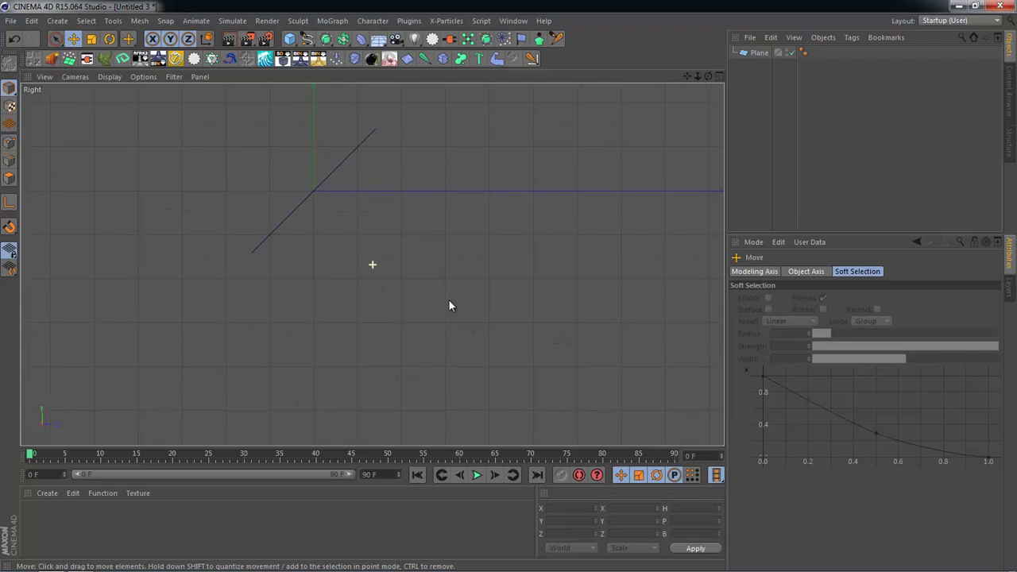
left_click(759, 54)
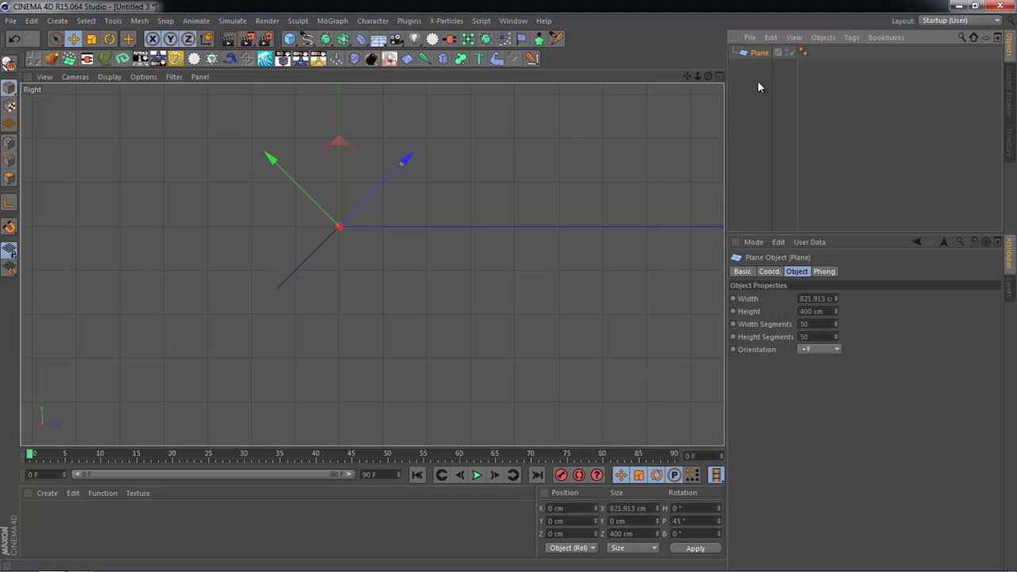
- Duplicate the plane as Plane.1 and set its pitch to -45°
key("ctrl+c")
key("ctrl+v")
left_click(759, 89)
left_click(761, 54)
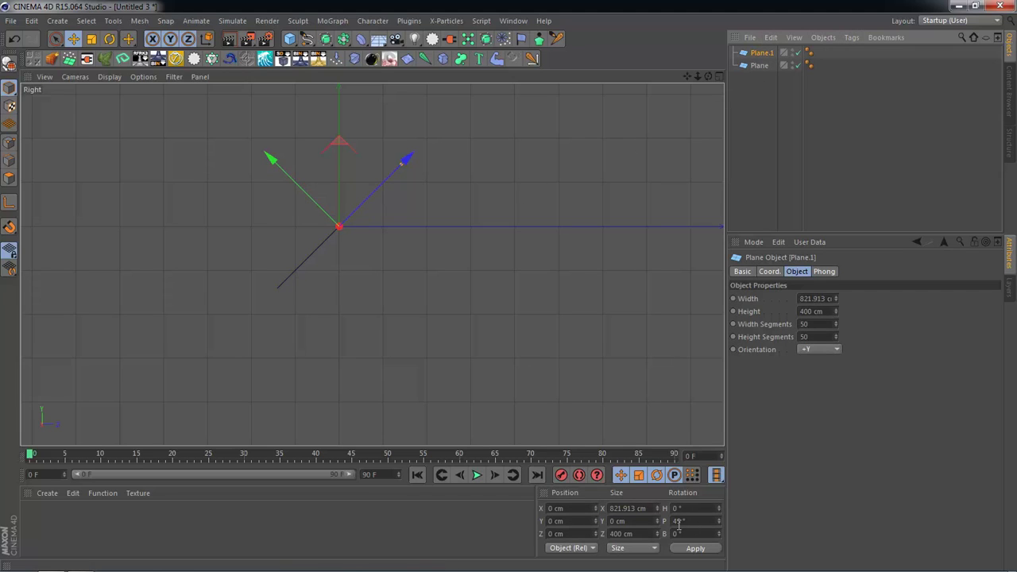
type("-")
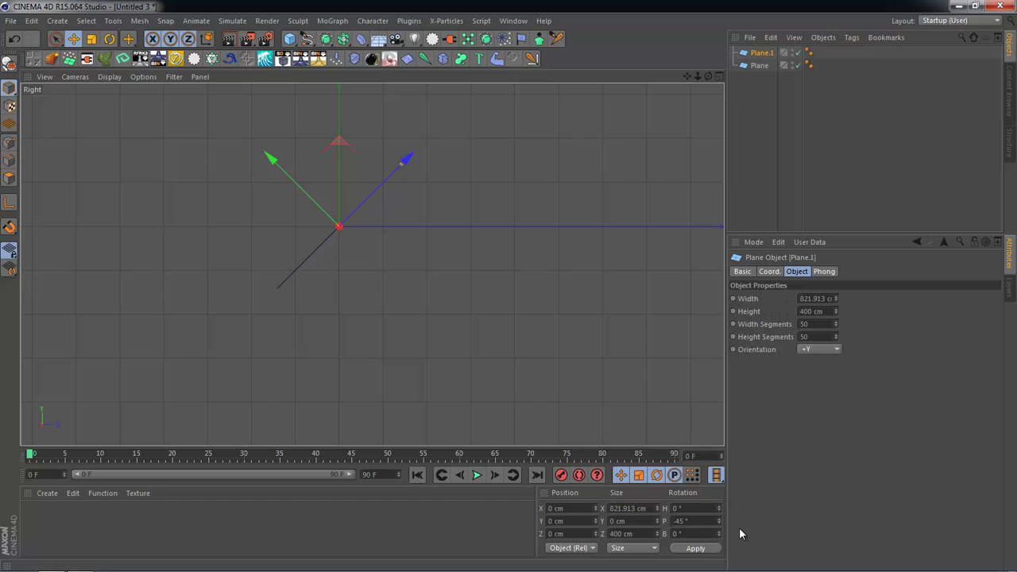
key("Return")
- Render a preview of the crossed planes, then reselect Plane.1 in the side view
middle_click(487, 366)
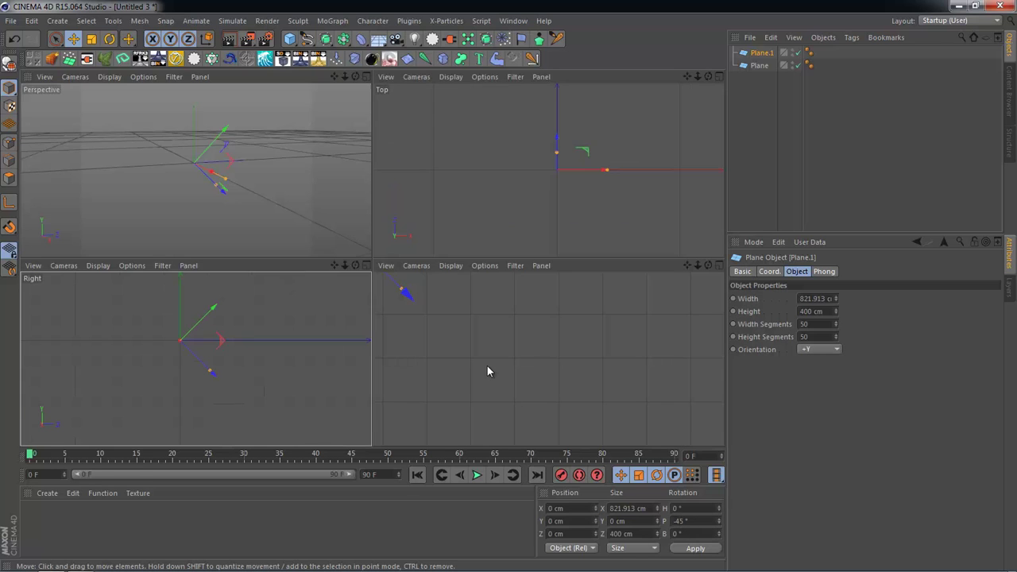
middle_click(289, 234)
key("ctrl+r")
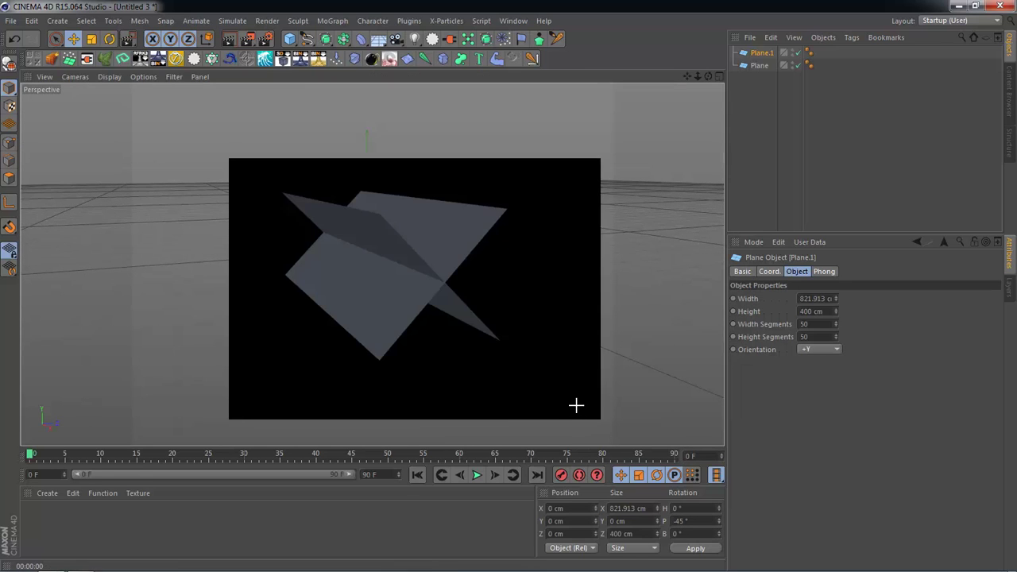
left_click(577, 401)
middle_click(369, 307)
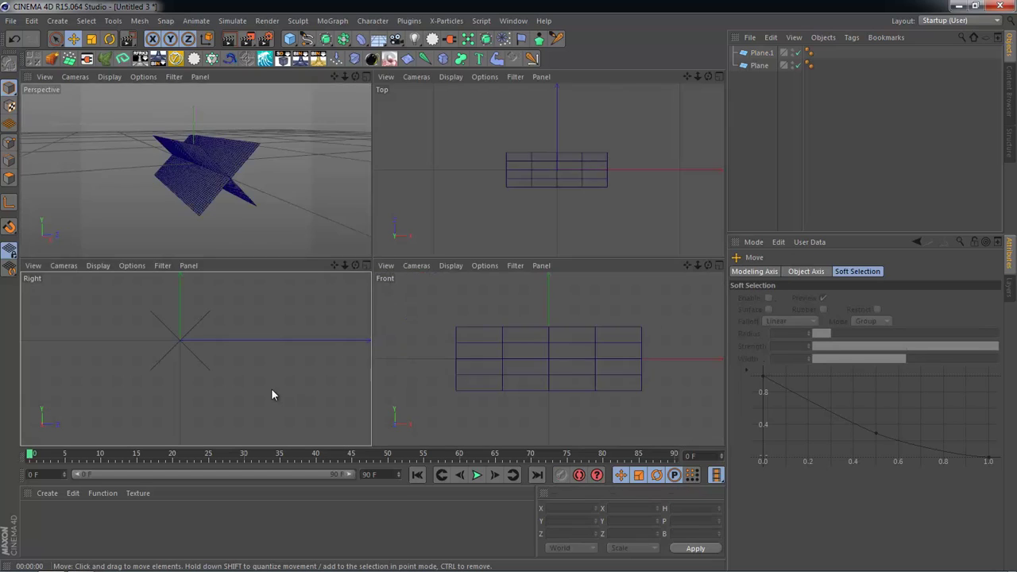
middle_click(271, 395)
left_click(761, 53)
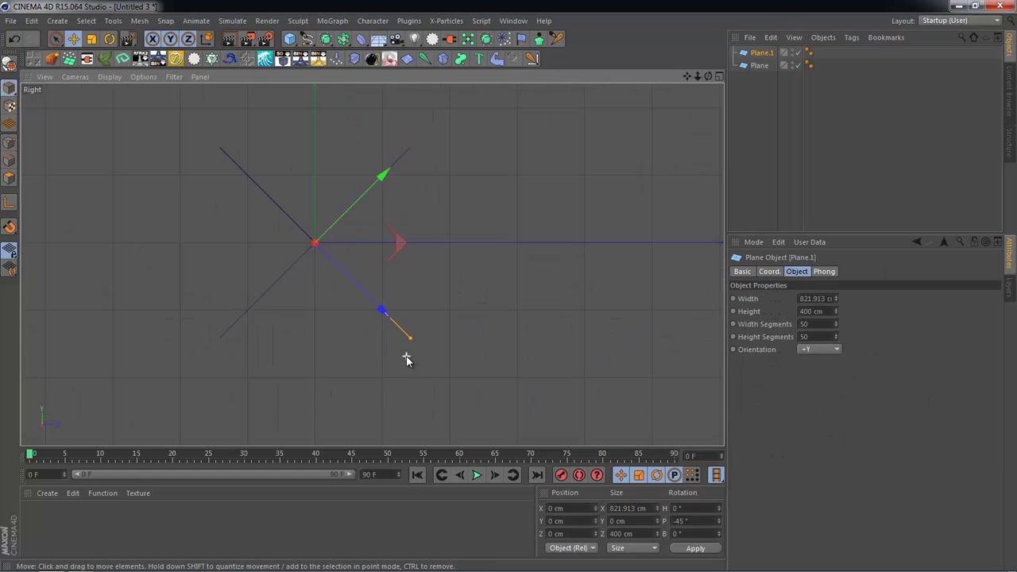
- Slide Plane.1 to about 282.8 cm on Z so its edge meets the other plane's ridge
left_click_drag(329, 230, 469, 166)
scroll(469, 166, "up", 4)
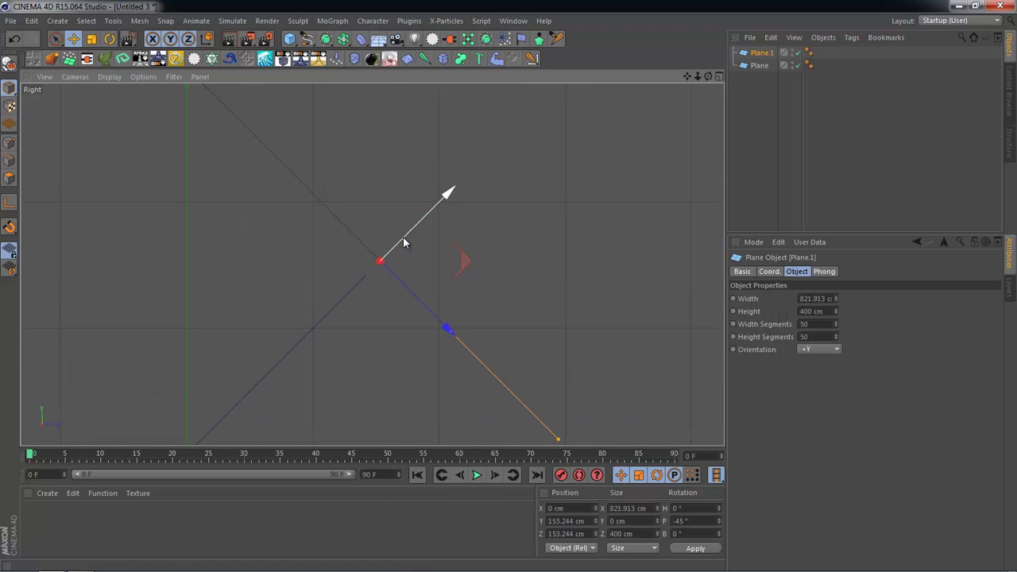
left_click_drag(403, 242, 392, 249)
middle_click_drag(397, 285, 397, 253)
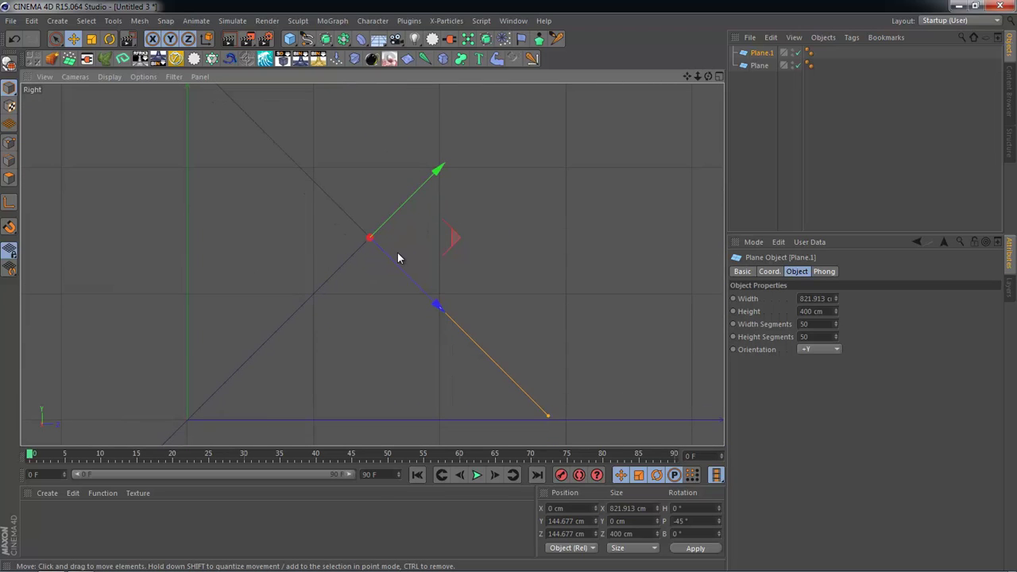
left_click_drag(398, 256, 515, 293)
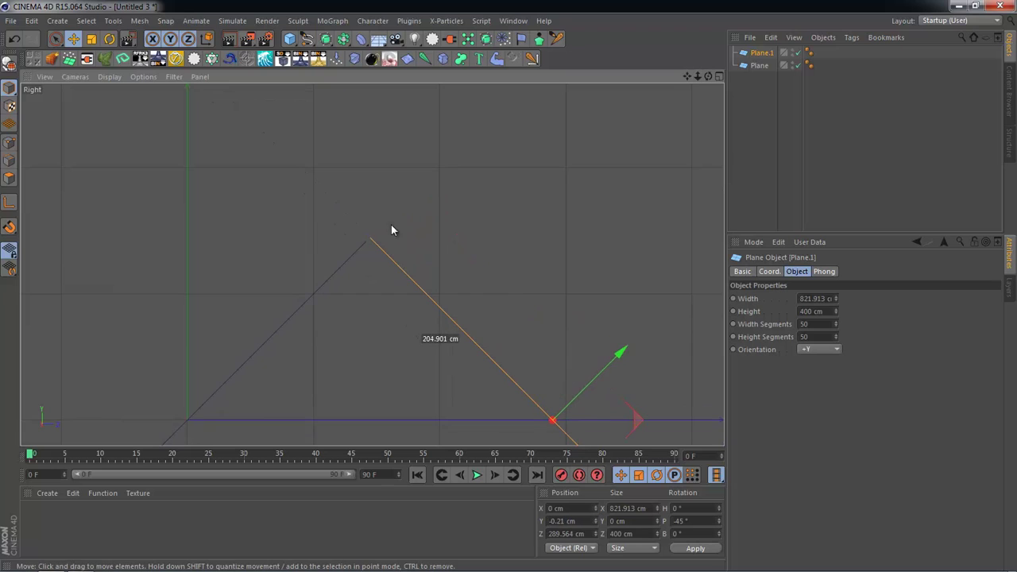
middle_click_drag(391, 231, 445, 221)
left_click_drag(581, 357, 577, 359)
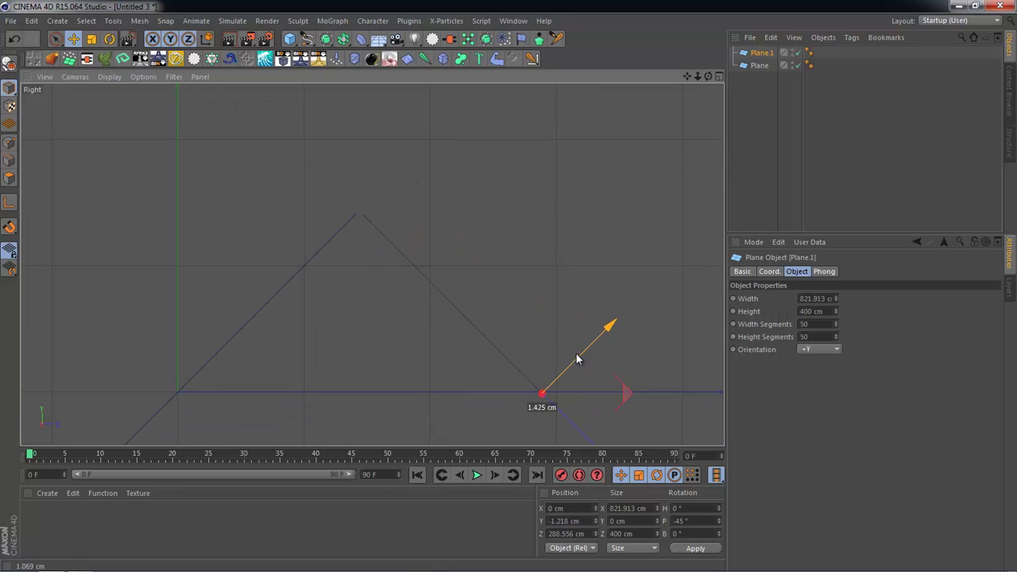
middle_click_drag(577, 421, 556, 374)
left_click_drag(548, 376, 544, 374)
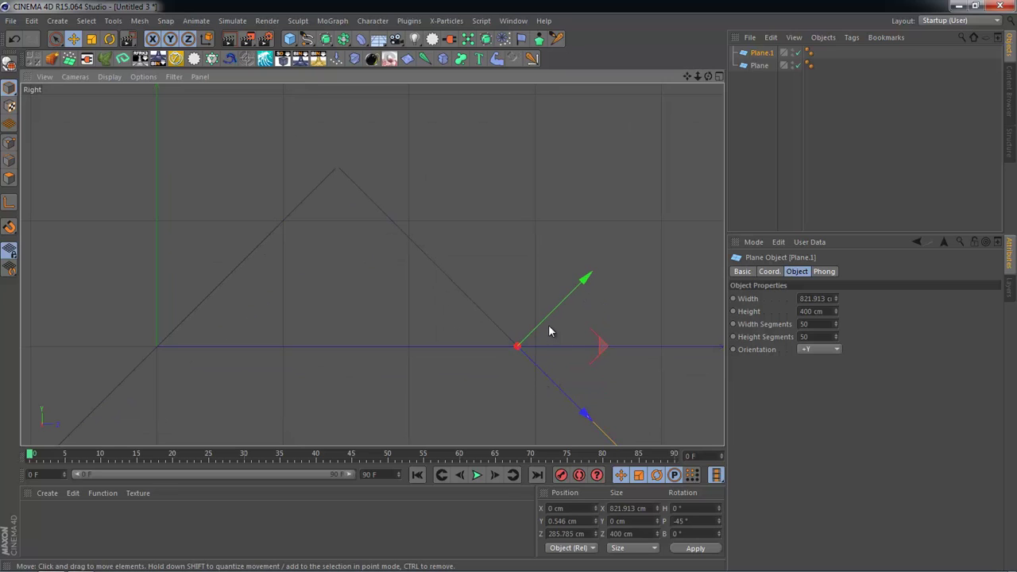
left_click_drag(542, 326, 541, 328)
left_click_drag(540, 329, 540, 372)
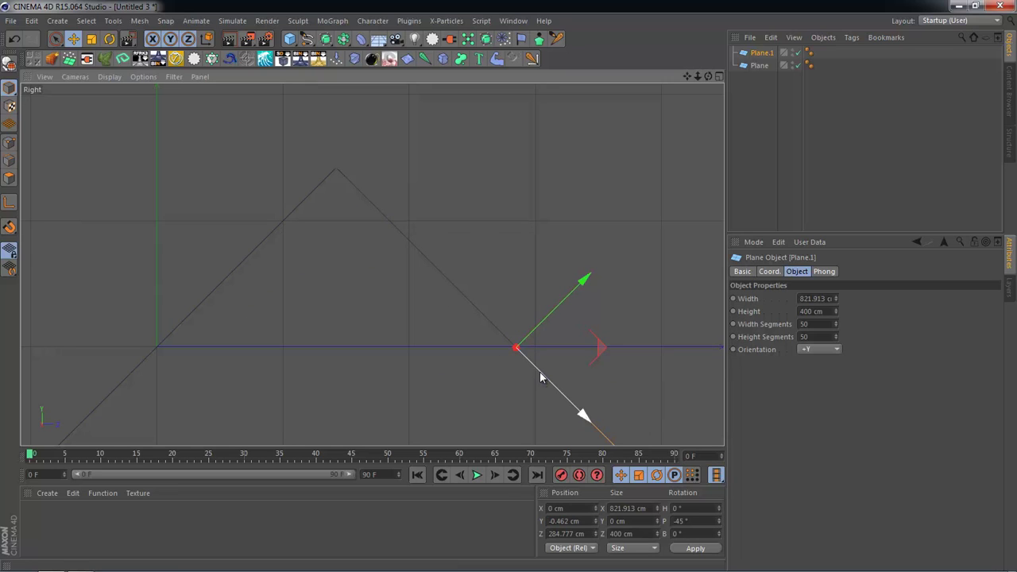
middle_click_drag(413, 297, 365, 207, "alt")
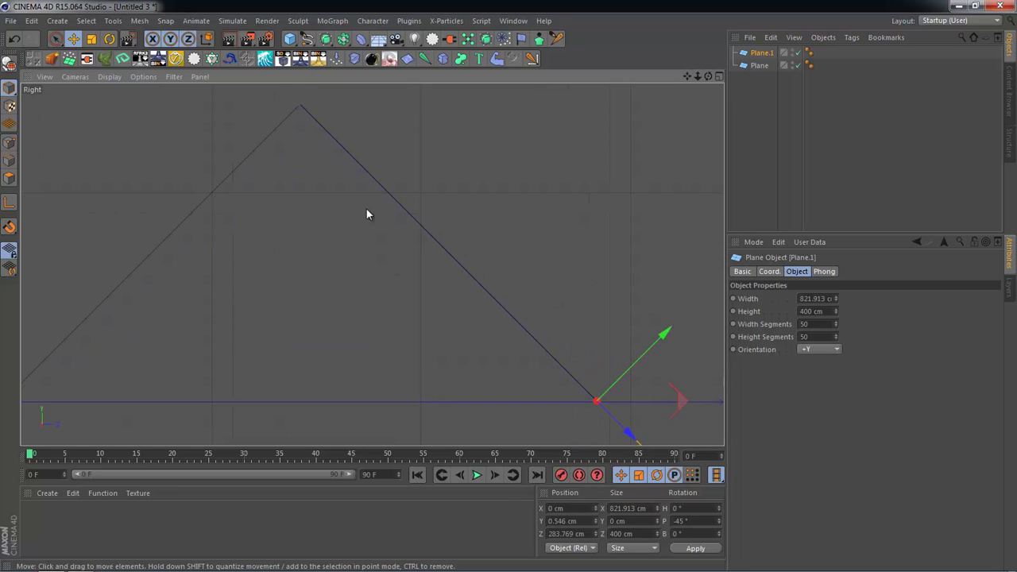
scroll(326, 278, "down", 3)
left_click_drag(447, 316, 446, 245)
- Check the peaked roof shape from the perspective view
middle_click(445, 246)
middle_click(274, 215)
left_click_drag(493, 300, 479, 357, "alt")
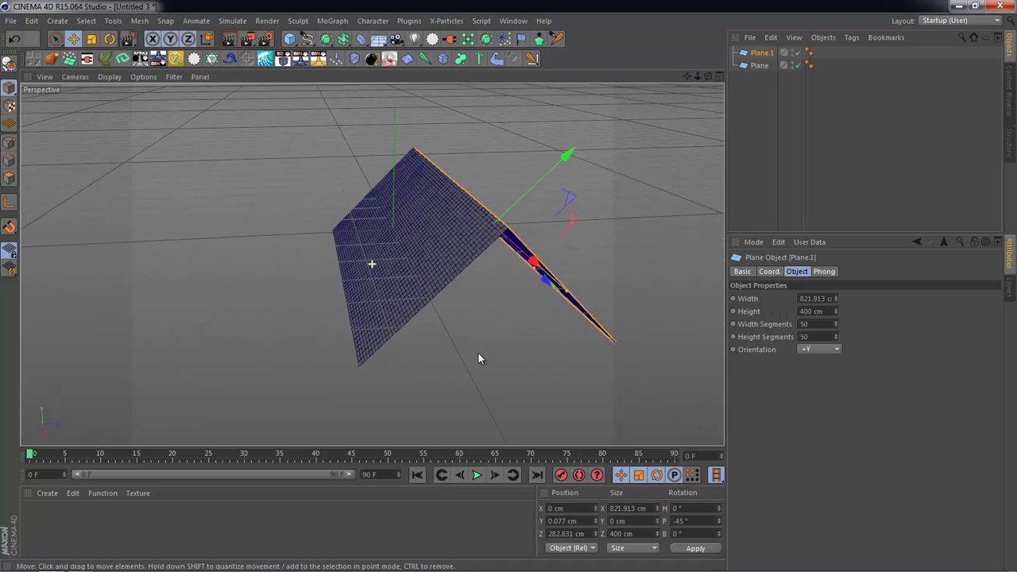
left_click(577, 169)
mouse_move(578, 168)
left_mouse_down("alt")
mouse_move(461, 286)
mouse_move(379, 264)
left_mouse_up("alt")
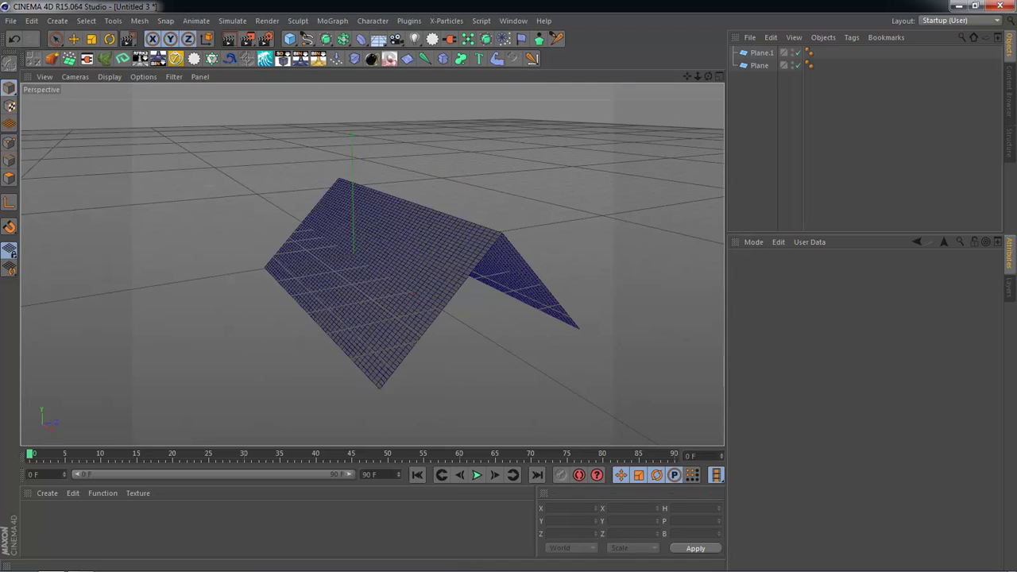
- Render a quick preview of the peaked roof and select both planes' Phong tags
key("ctrl+r")
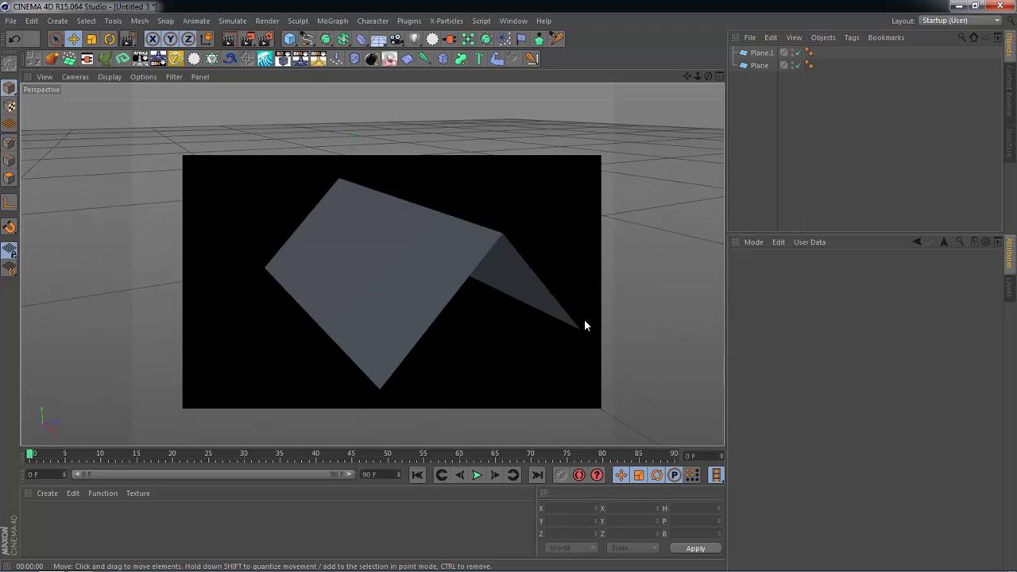
mouse_move(601, 294)
left_mouse_down("alt")
mouse_move(473, 324)
mouse_move(354, 324)
mouse_move(357, 386)
mouse_move(259, 329)
mouse_move(393, 357)
mouse_move(463, 353)
mouse_move(386, 352)
mouse_move(465, 311)
mouse_move(436, 322)
mouse_move(445, 361)
mouse_move(440, 347)
mouse_move(421, 427)
mouse_move(379, 373)
mouse_move(429, 329)
mouse_move(481, 304)
mouse_move(368, 372)
mouse_move(364, 379)
mouse_move(405, 395)
mouse_move(432, 366)
mouse_move(522, 350)
mouse_move(322, 367)
mouse_move(390, 329)
mouse_move(410, 302)
mouse_move(384, 336)
mouse_move(456, 352)
mouse_move(418, 324)
left_mouse_up("alt")
left_click_drag(799, 109, 817, 49)
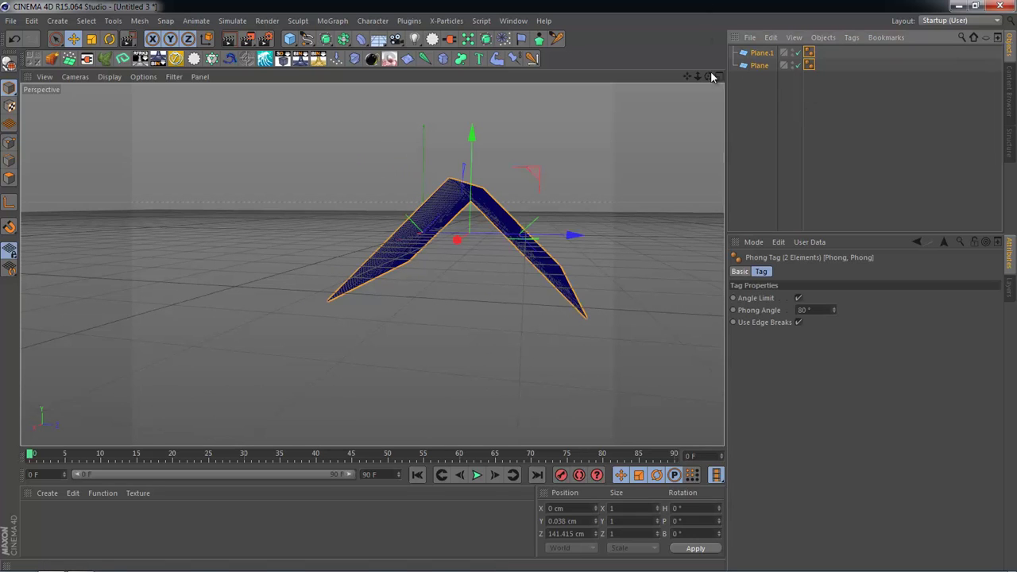
left_click(472, 172)
- Add a Cube with 10 segments on X, Y and Z near the roof
middle_click(237, 319)
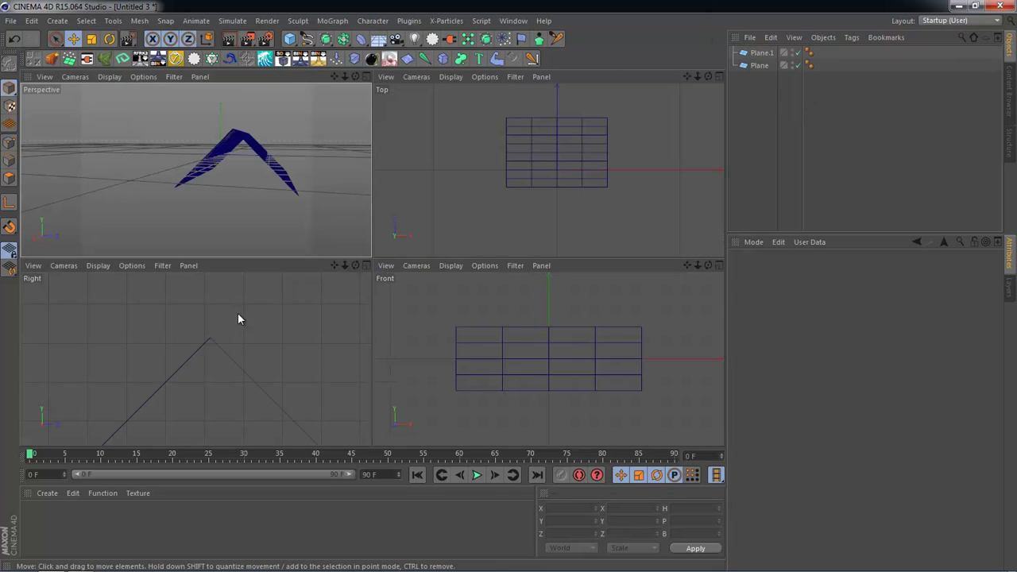
middle_click(262, 317)
scroll(270, 392, "down", 2)
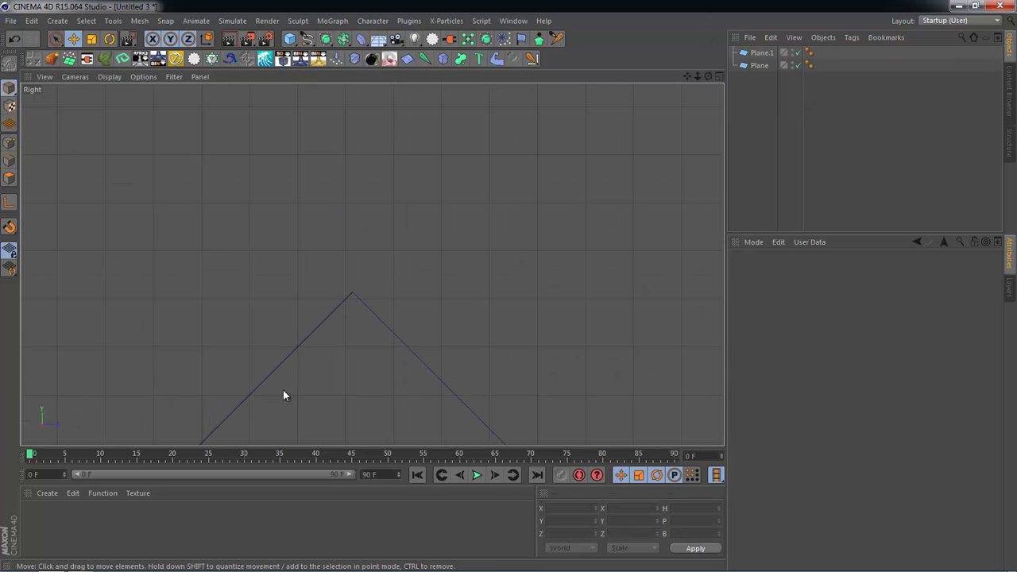
scroll(350, 276, "up", 3)
scroll(352, 358, "down", 2)
scroll(381, 345, "up", 3)
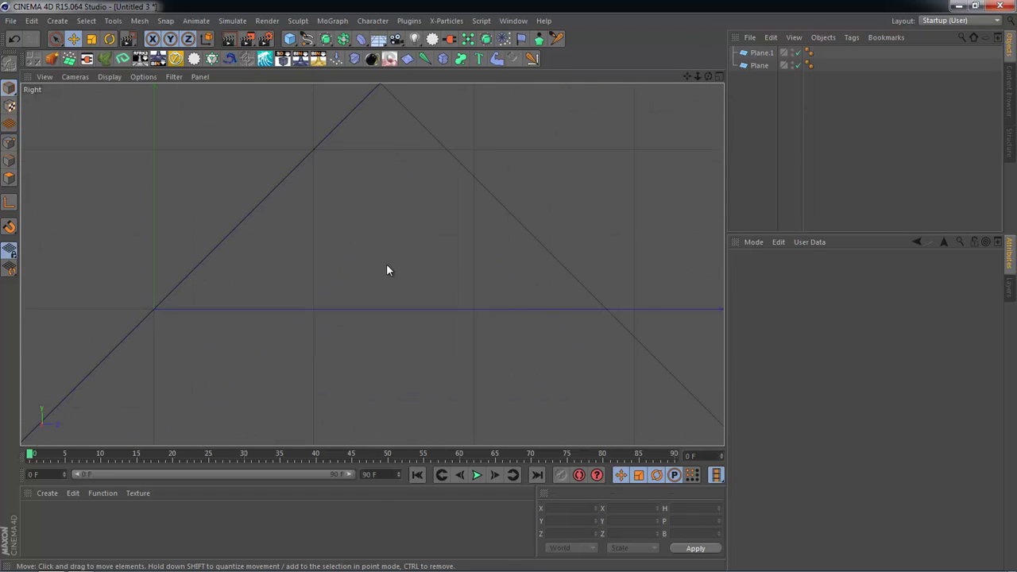
scroll(354, 228, "down", 2)
scroll(355, 238, "down", 3)
middle_click_drag(365, 201, 299, 146)
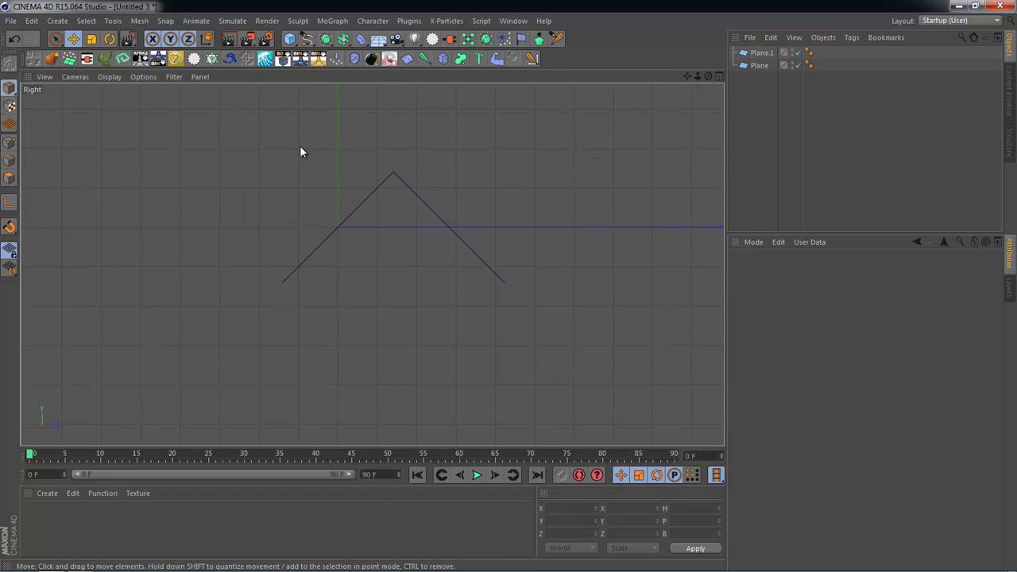
left_click_drag(290, 40, 398, 60)
left_click(827, 119)
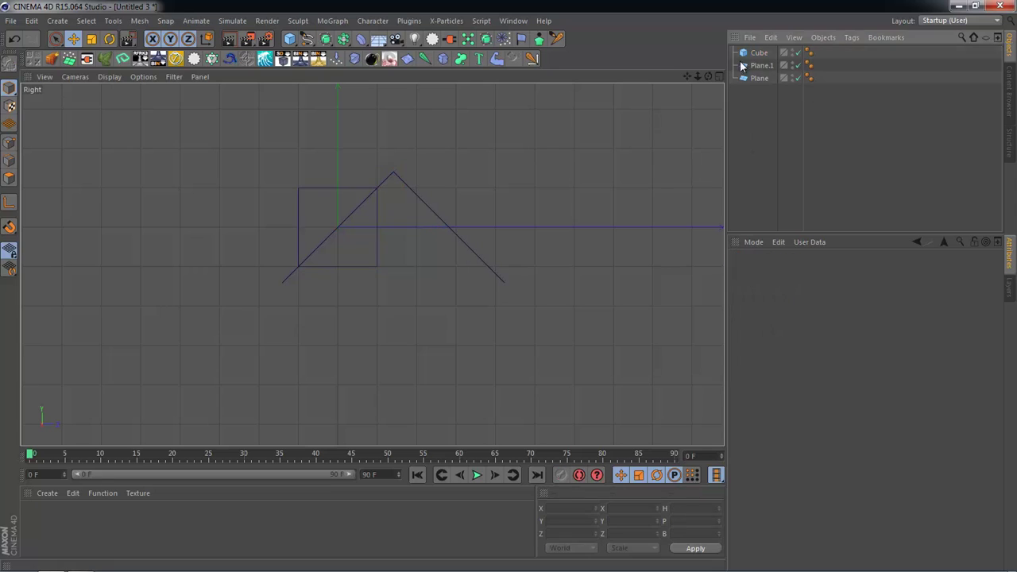
left_click(754, 53)
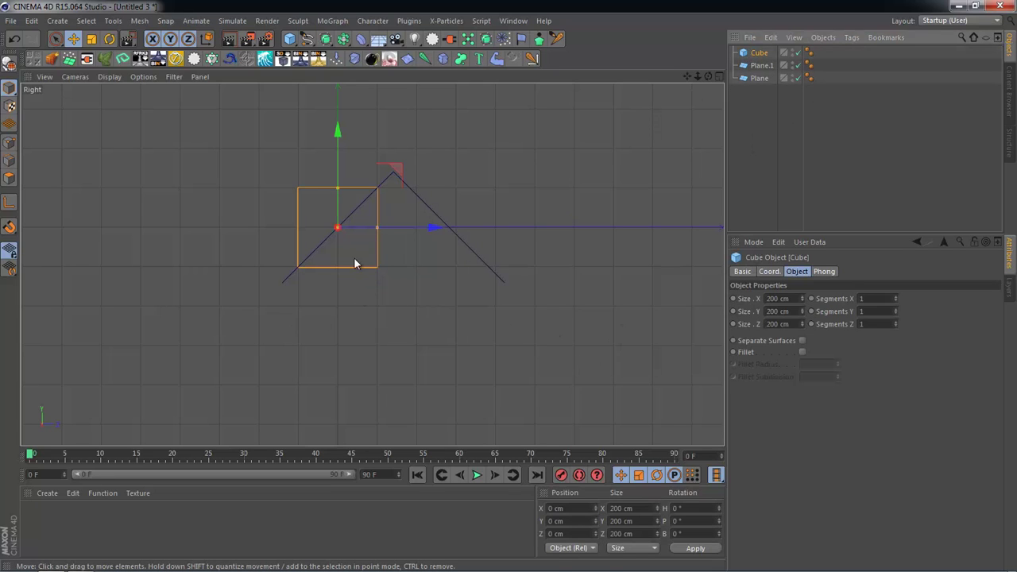
left_click_drag(357, 228, 322, 230)
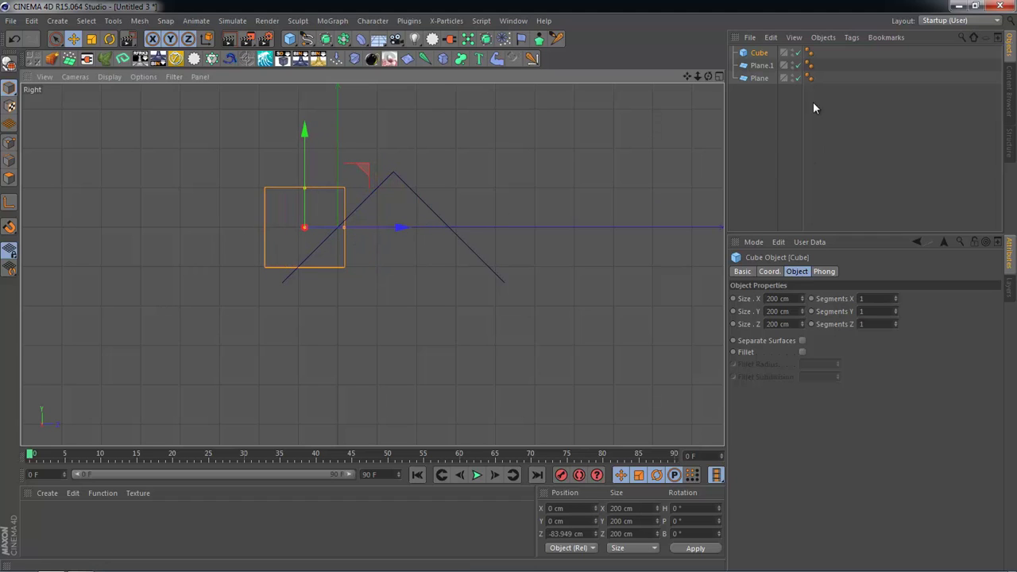
left_click(878, 298)
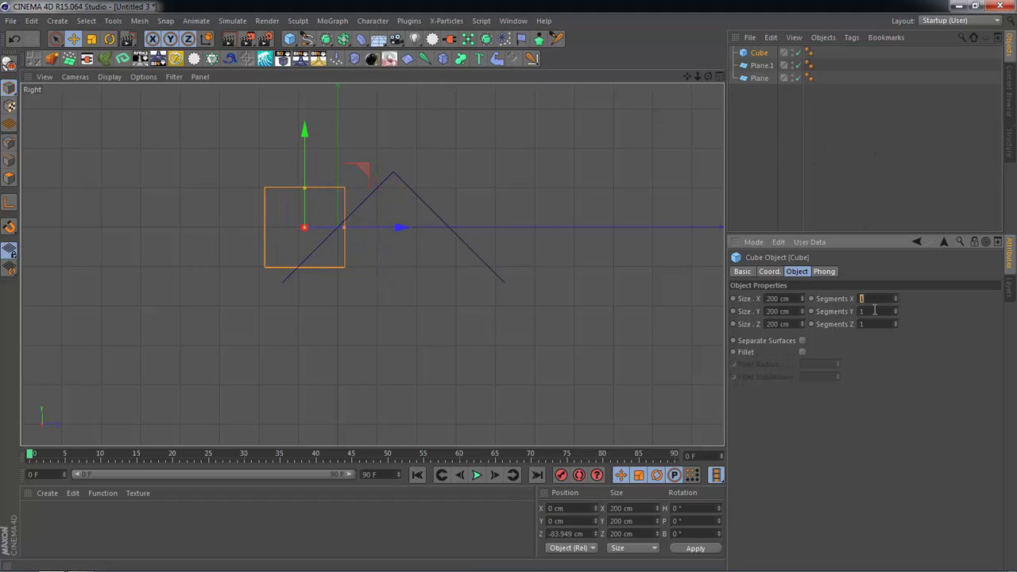
key("Tab")
type("10")
key("Return")
- Place the cube beneath the roof's lower edge and thin it to 34.139 cm deep
left_click_drag(303, 196, 303, 290)
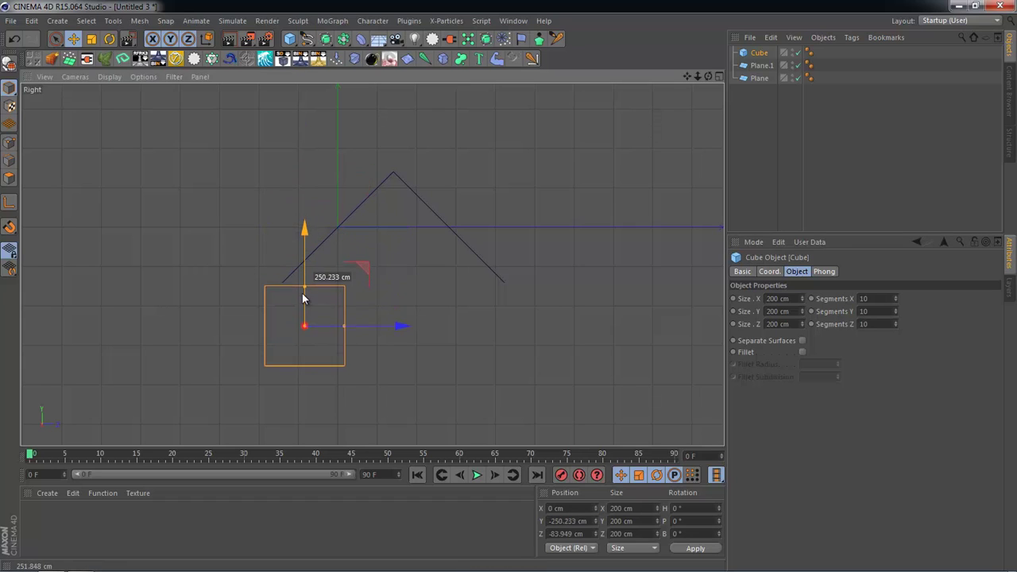
left_click_drag(346, 332, 327, 332)
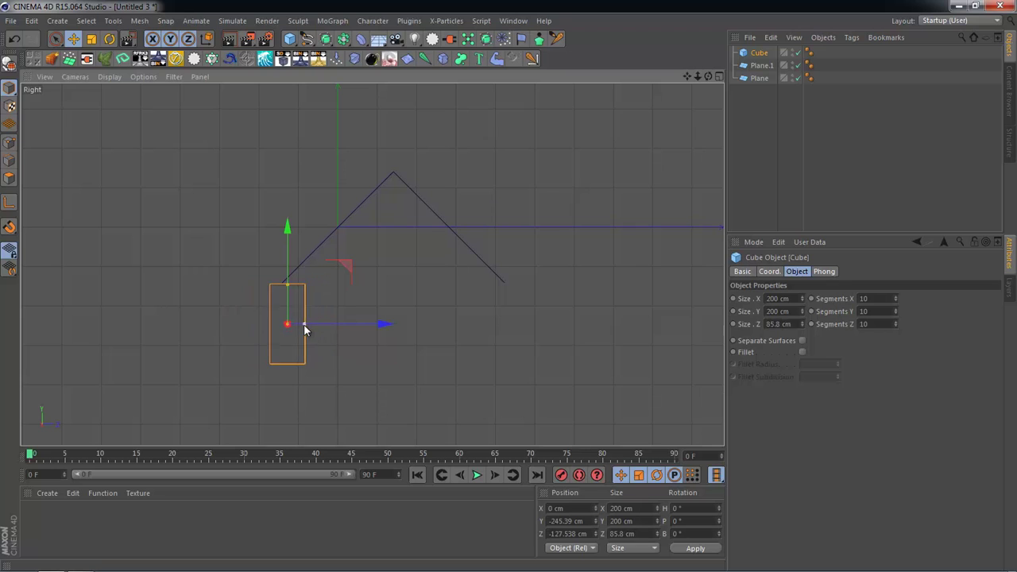
left_click_drag(326, 326, 294, 325)
scroll(327, 315, "up", 3)
scroll(354, 261, "up", 2)
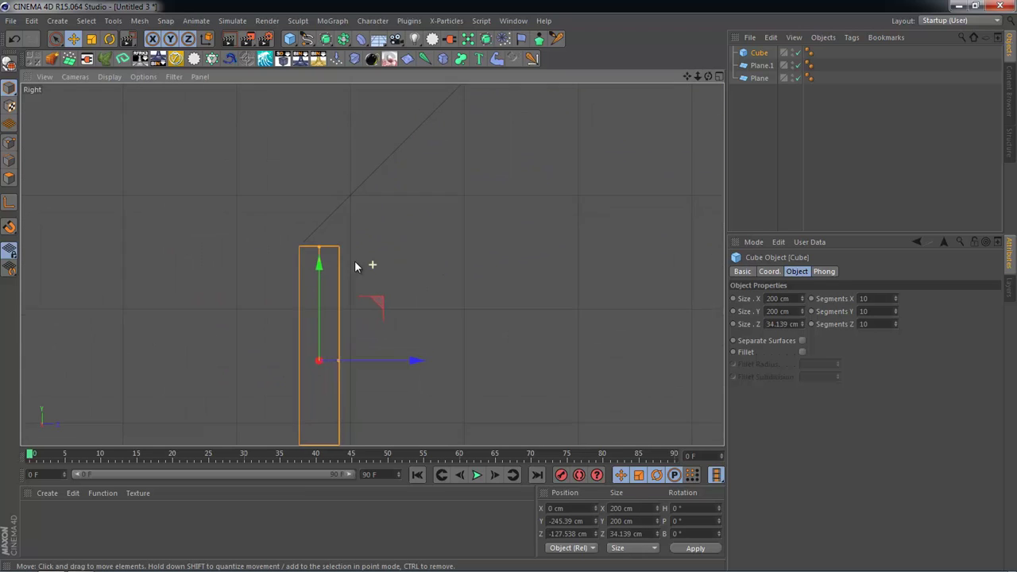
scroll(361, 311, "up", 1)
left_click_drag(360, 300, 313, 290)
scroll(342, 239, "up", 3)
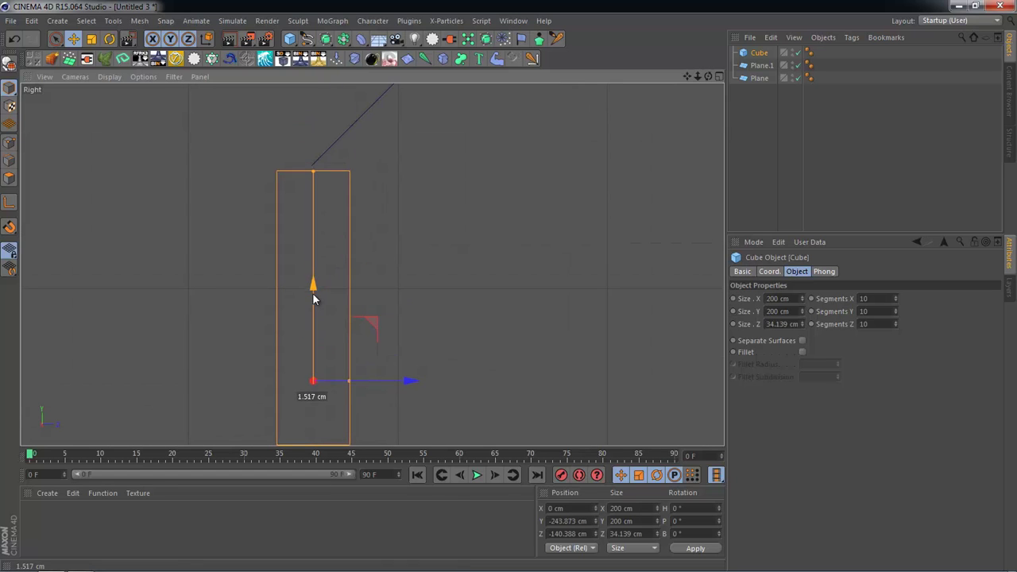
middle_click(365, 274)
middle_click(300, 215)
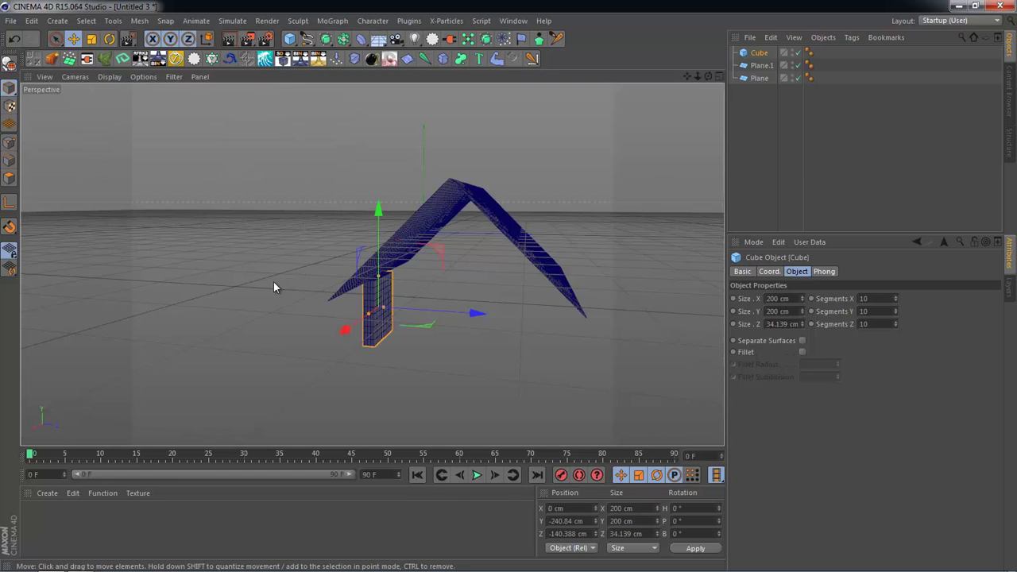
- Stretch the wall in the Top view to 816.034 cm wide across the roof
mouse_move(374, 290)
left_mouse_down("alt")
mouse_move(374, 278)
mouse_move(374, 290)
left_mouse_up("alt")
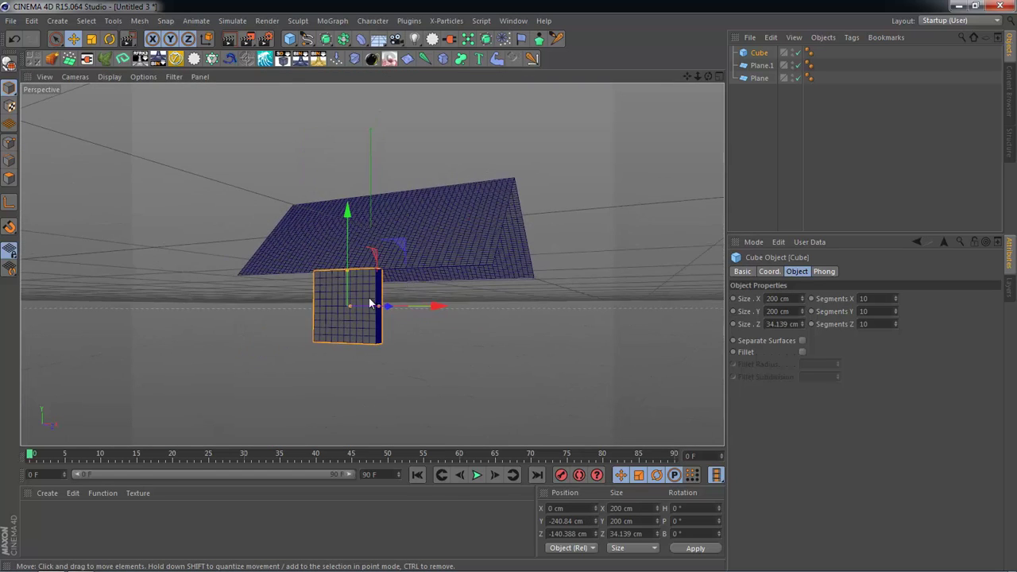
middle_click(375, 290)
middle_click(560, 166)
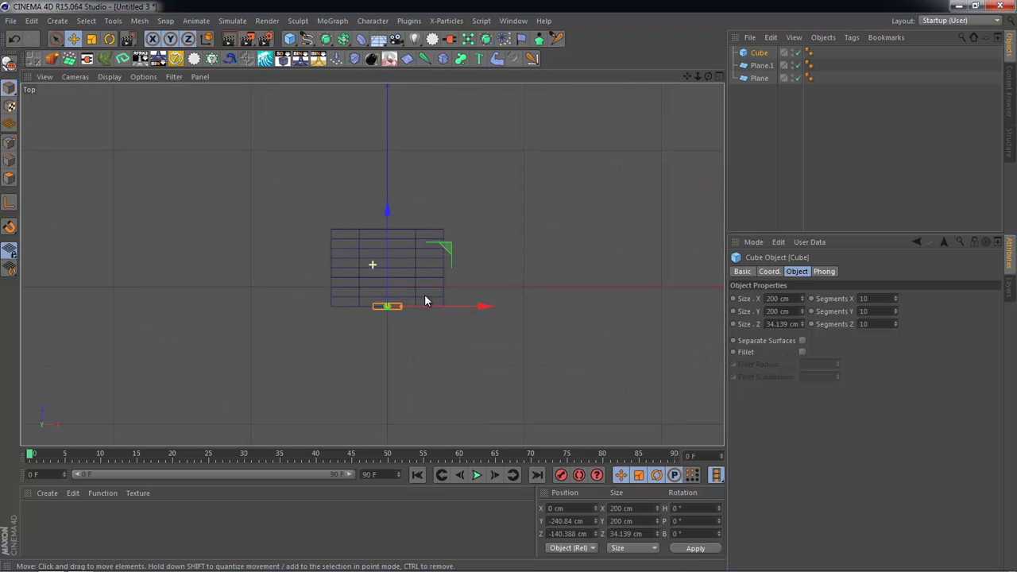
scroll(429, 318, "up", 3)
scroll(390, 327, "up", 2)
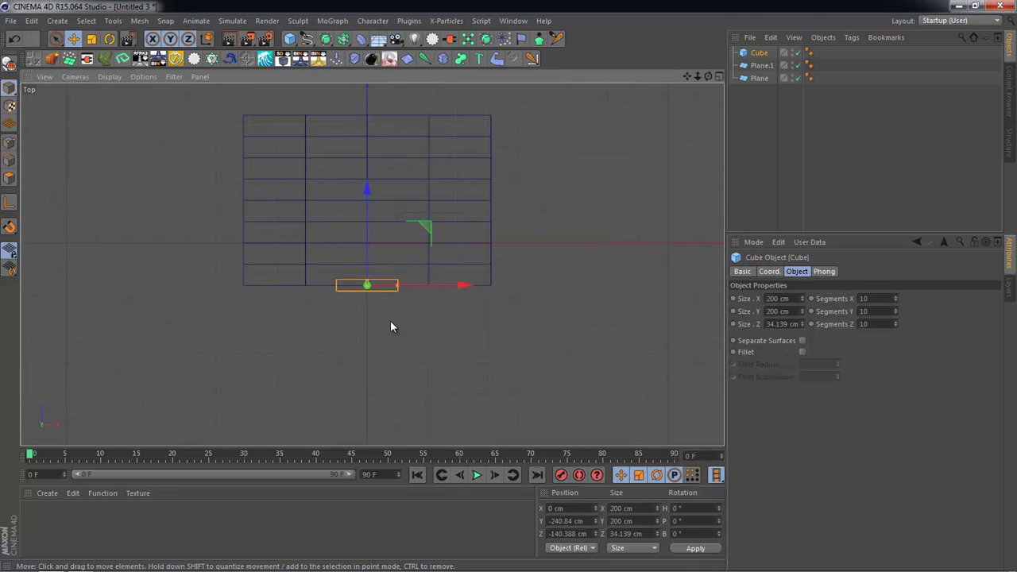
left_click_drag(399, 290, 490, 288)
- In the Front view, bring the wall to 253.282 cm tall under the roof's front edge
middle_click(490, 289)
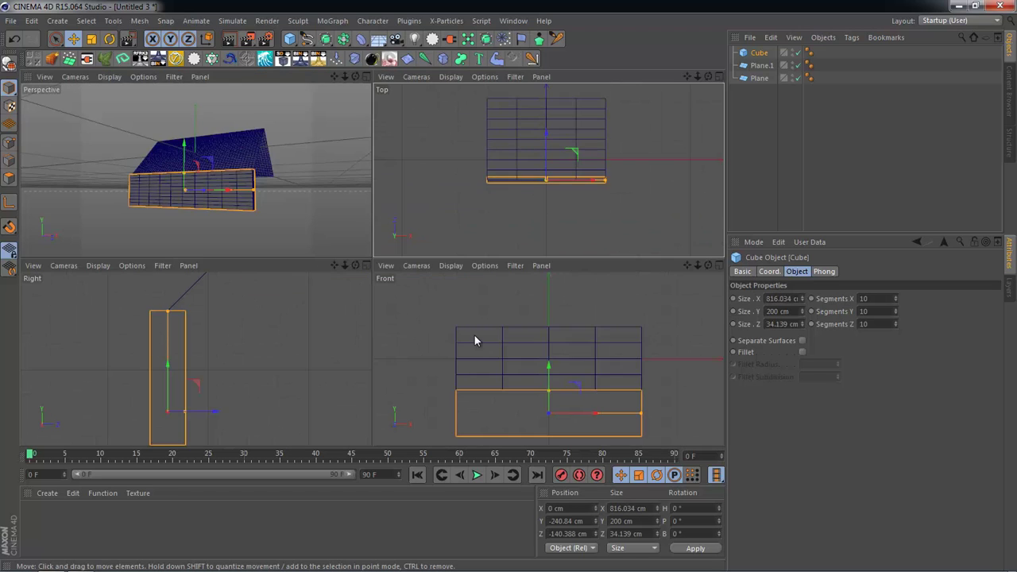
middle_click(475, 337)
scroll(483, 325, "down", 1)
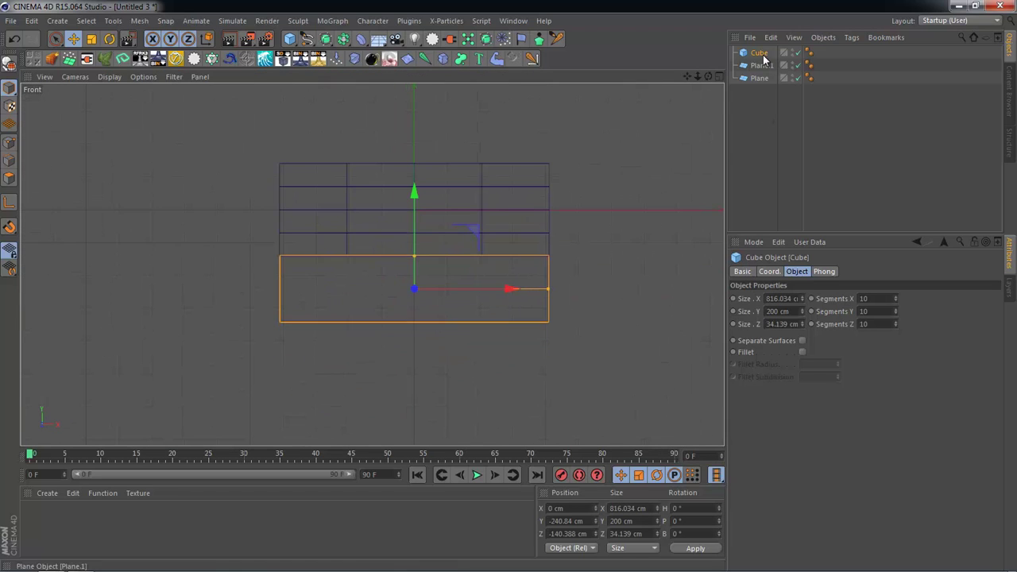
left_click(763, 150)
left_click(758, 53)
scroll(117, 334, "up", 3)
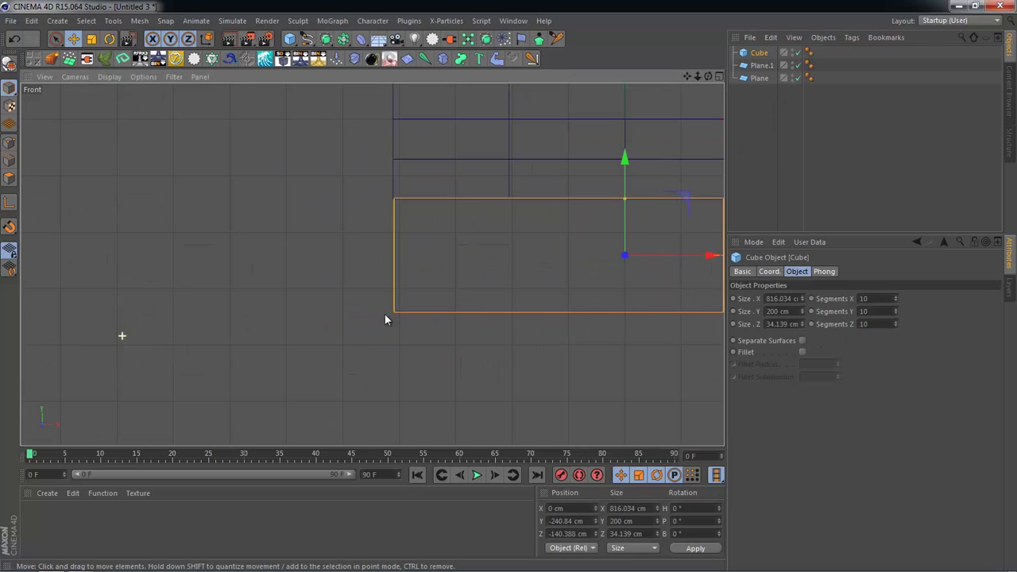
middle_click_drag(384, 314, 211, 304, "alt")
mouse_move(439, 242)
left_mouse_down()
mouse_move(442, 258)
mouse_move(440, 235)
left_mouse_up()
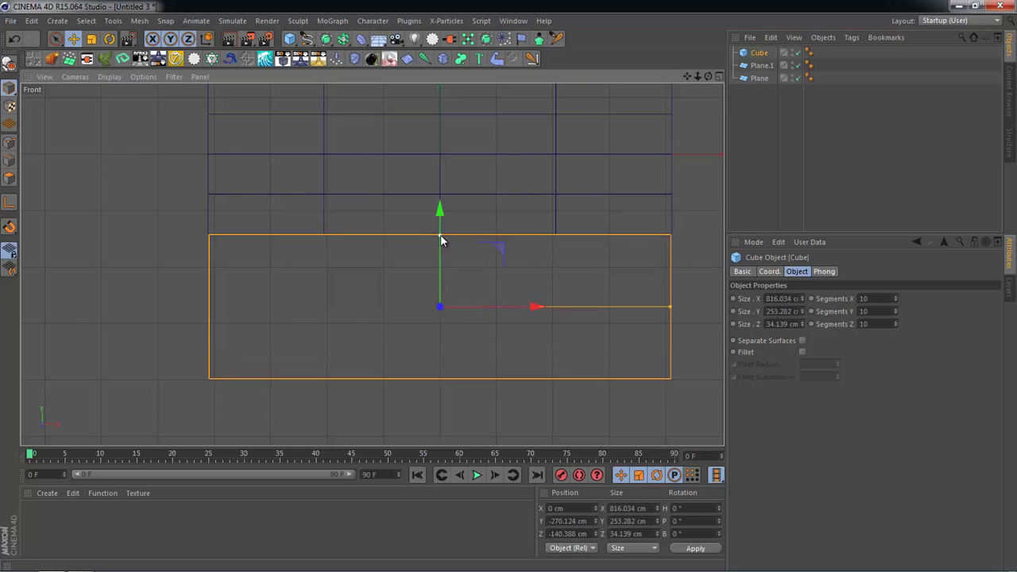
middle_click(440, 237)
middle_click(189, 207)
mouse_move(448, 307)
left_mouse_down("alt")
mouse_move(327, 395)
mouse_move(554, 332)
mouse_move(406, 415)
mouse_move(379, 415)
mouse_move(484, 370)
left_mouse_up("alt")
middle_click(484, 370)
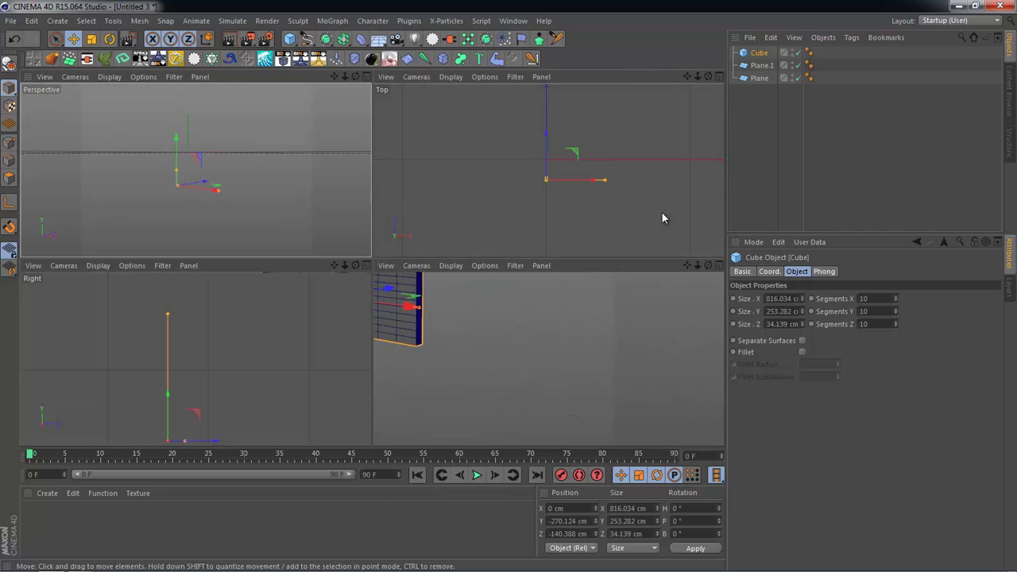
middle_click(662, 218)
- Move the wall about 525 cm in the Top view to the roof's opposite edge
key("ctrl+Tab")
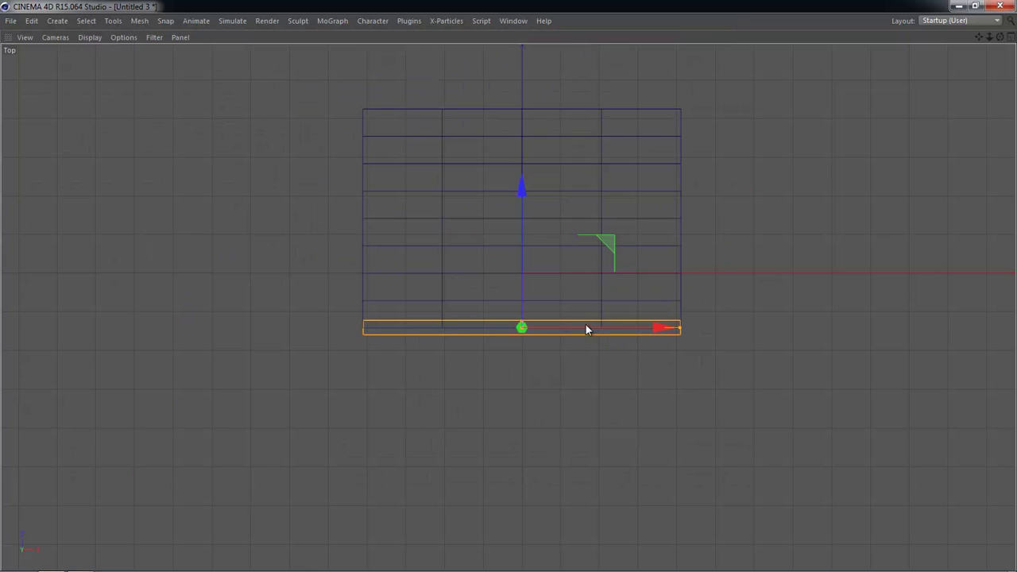
key("ctrl+Tab")
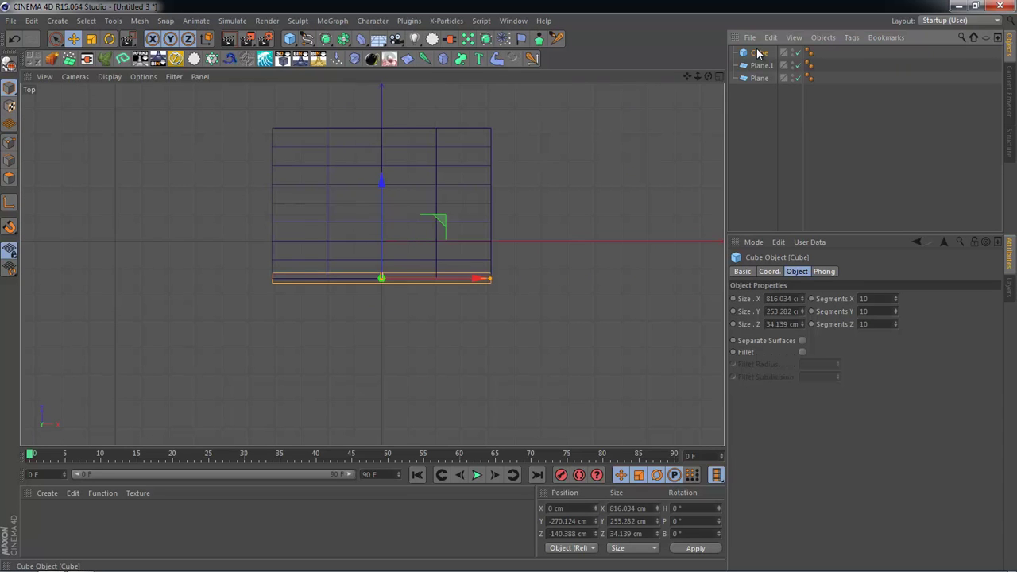
key("ctrl+Tab")
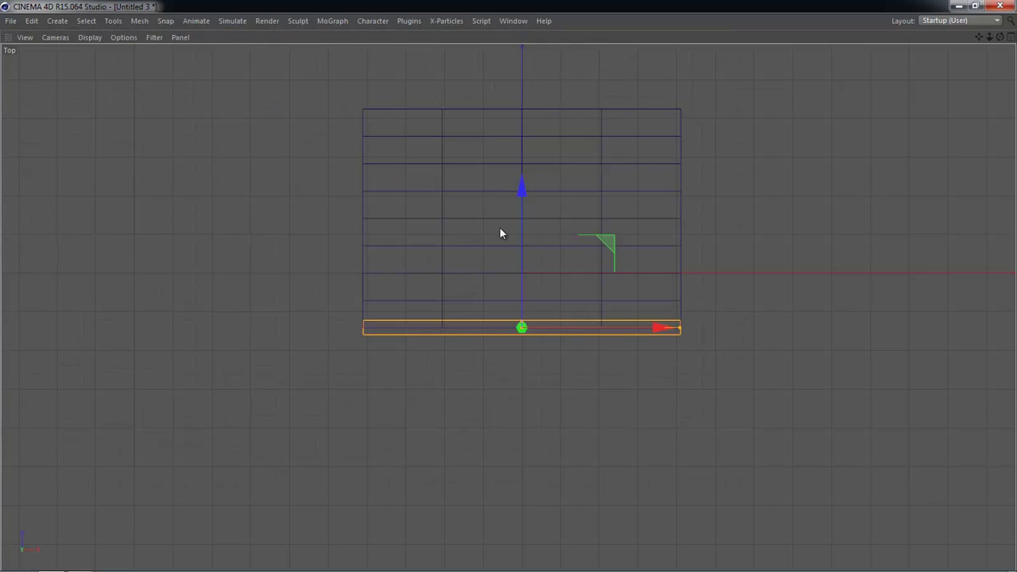
left_click_drag(512, 296, 521, 86)
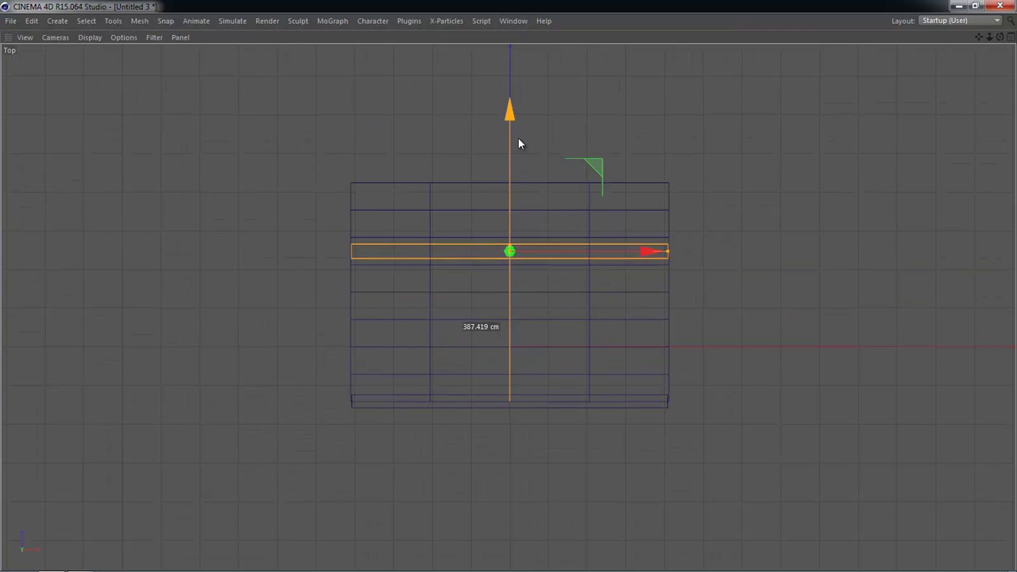
middle_click(519, 83)
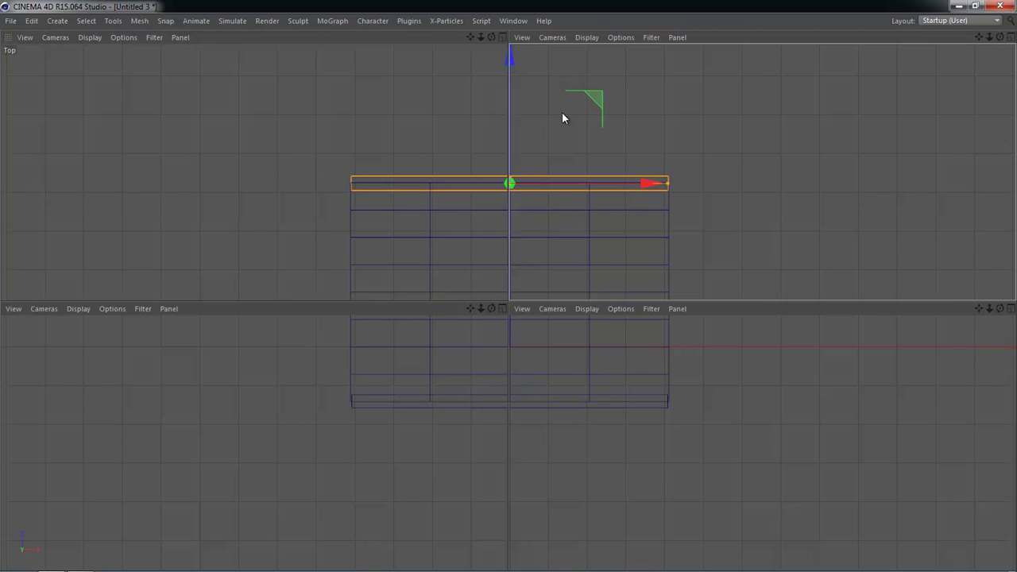
middle_click(275, 154)
mouse_move(567, 251)
left_mouse_down("alt")
mouse_move(659, 302)
mouse_move(776, 336)
mouse_move(694, 309)
mouse_move(704, 293)
left_mouse_up("alt")
- Clear the selection and render the Perspective view to preview the peaked roof on its two walls
left_click(308, 214)
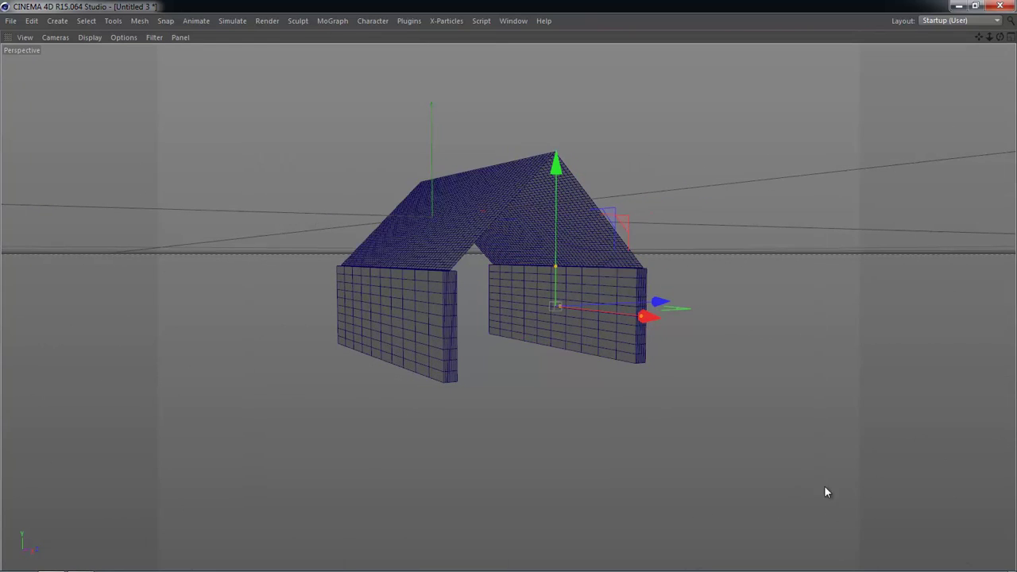
key("ctrl+r")
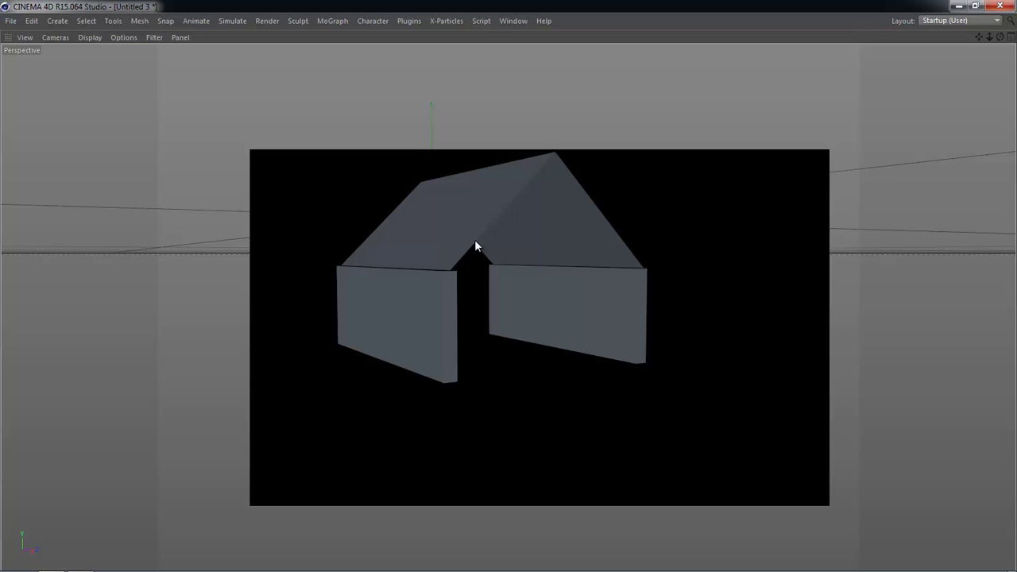
mouse_move(569, 227)
left_mouse_down("alt")
mouse_move(708, 273)
mouse_move(602, 263)
mouse_move(468, 350)
mouse_move(508, 307)
left_mouse_up("alt")
left_click(481, 341)
scroll(521, 349, "up", 2)
mouse_move(522, 348)
left_mouse_down("alt")
mouse_move(527, 394)
mouse_move(581, 371)
mouse_move(770, 136)
left_mouse_up("alt")
left_click(763, 111)
mouse_move(633, 102)
left_mouse_down("alt")
mouse_move(583, 263)
mouse_move(500, 286)
left_mouse_up("alt")
left_click(449, 306)
scroll(453, 370, "up", 2)
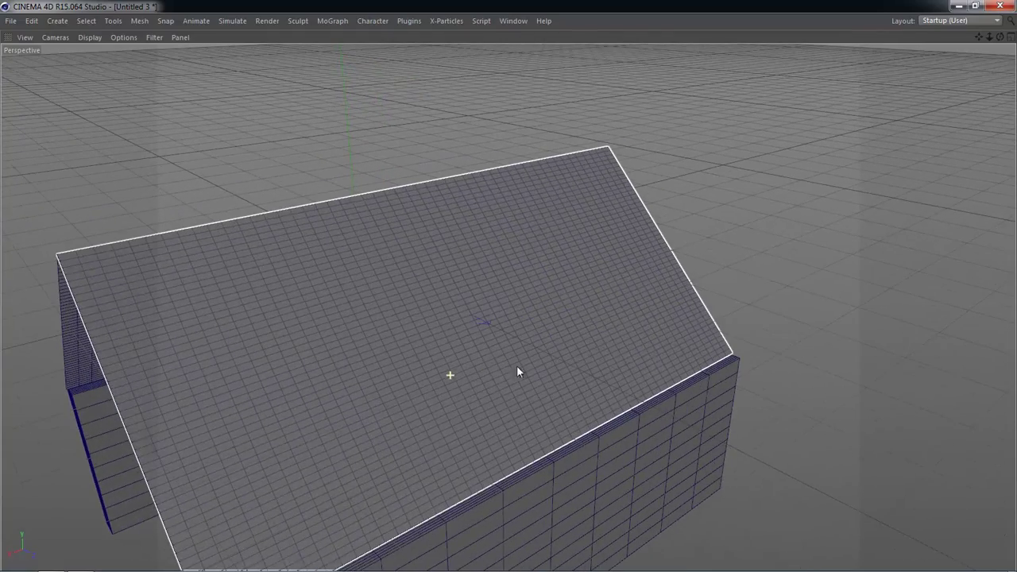
scroll(509, 422, "down", 2)
mouse_move(517, 386)
left_mouse_down("alt")
mouse_move(650, 316)
mouse_move(658, 325)
mouse_move(450, 409)
left_mouse_up("alt")
left_click(580, 393)
mouse_move(581, 393)
left_mouse_down("alt")
mouse_move(393, 425)
mouse_move(445, 413)
mouse_move(447, 390)
mouse_move(764, 298)
mouse_move(645, 421)
mouse_move(649, 156)
mouse_move(567, 84)
left_mouse_up("alt")
left_click(765, 298)
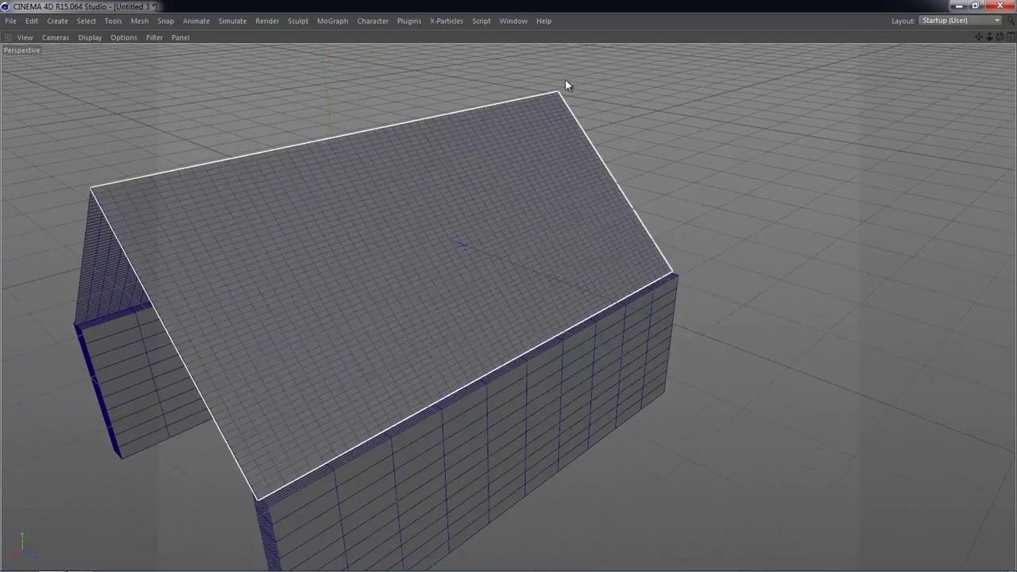
left_click(479, 147)
mouse_move(471, 210)
left_mouse_down("alt")
mouse_move(466, 301)
mouse_move(382, 291)
left_mouse_up("alt")
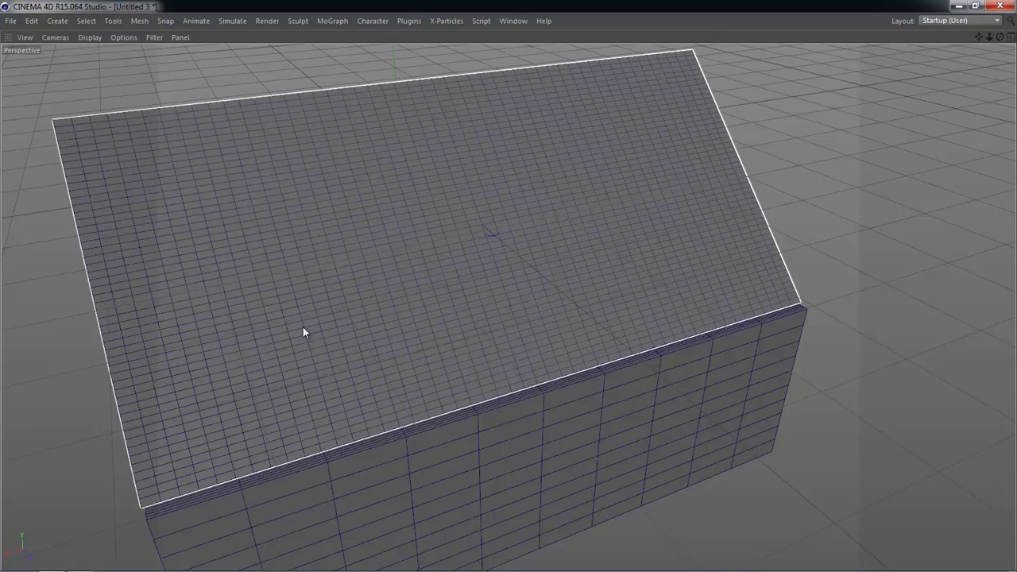
mouse_move(541, 209)
left_mouse_down("alt")
mouse_move(458, 214)
mouse_move(531, 253)
left_mouse_up("alt")
left_click_drag(494, 286, 422, 323, "alt")
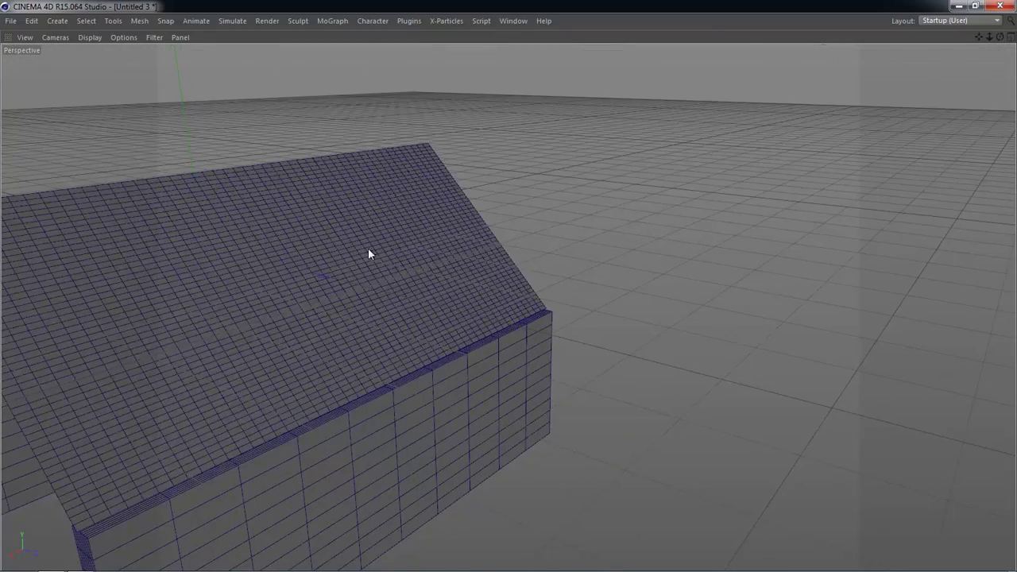
mouse_move(368, 248)
left_mouse_down("alt")
mouse_move(568, 262)
mouse_move(412, 293)
mouse_move(422, 336)
mouse_move(326, 295)
mouse_move(345, 247)
mouse_move(338, 268)
mouse_move(360, 238)
mouse_move(397, 336)
mouse_move(794, 249)
left_mouse_up("alt")
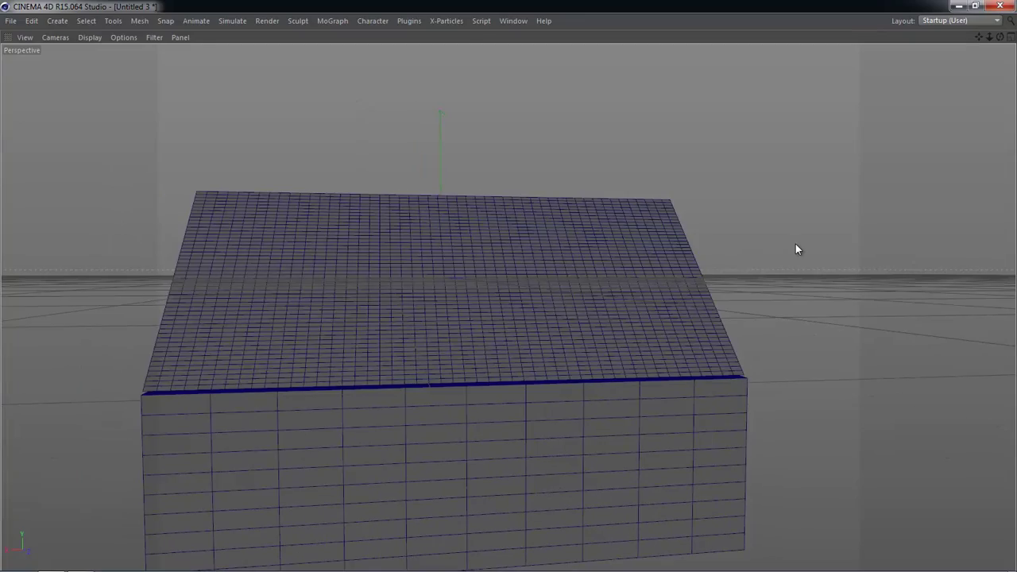
- Select roof plane Plane.1 and orbit around the house to check its -45° slope
left_click(649, 263)
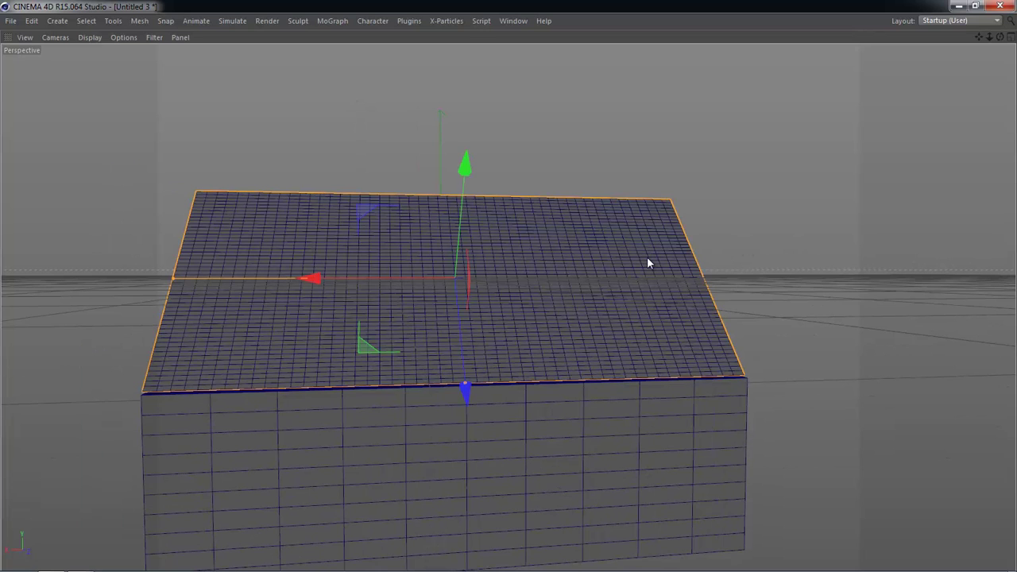
left_click_drag(518, 282, 568, 234, "alt")
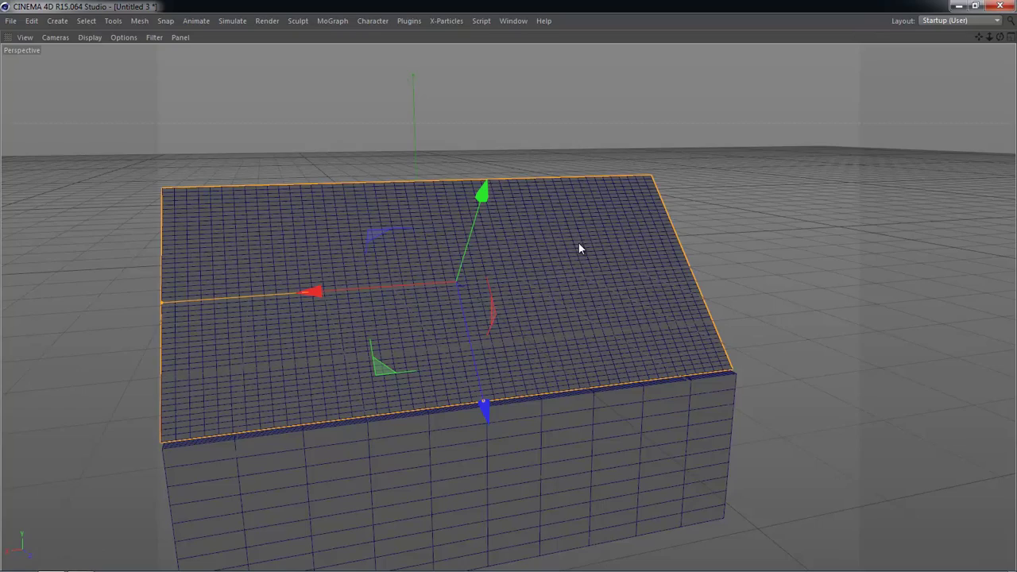
mouse_move(487, 362)
left_mouse_down()
mouse_move(548, 358)
mouse_move(492, 344)
mouse_move(535, 352)
mouse_move(582, 265)
left_mouse_up()
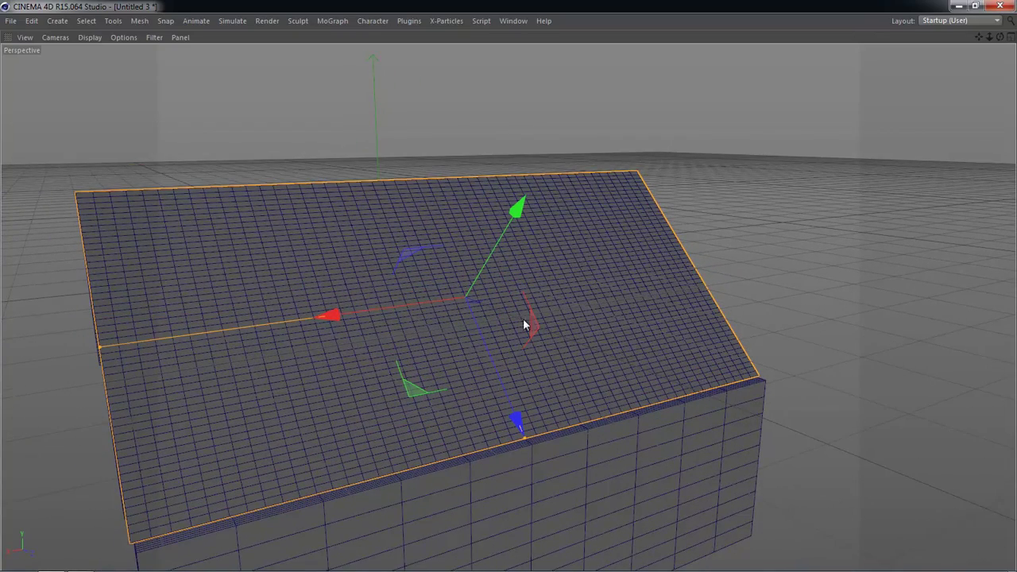
mouse_move(370, 367)
left_mouse_down("alt")
mouse_move(406, 364)
mouse_move(527, 402)
mouse_move(577, 354)
mouse_move(612, 390)
left_mouse_up("alt")
left_click(859, 310)
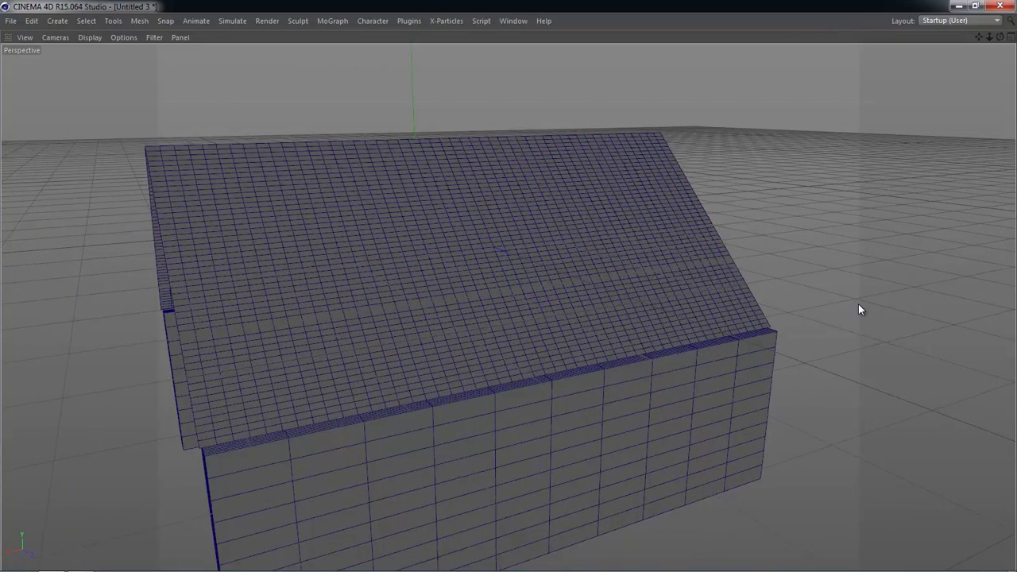
left_click(628, 316)
left_click_drag(667, 352, 592, 338, "alt")
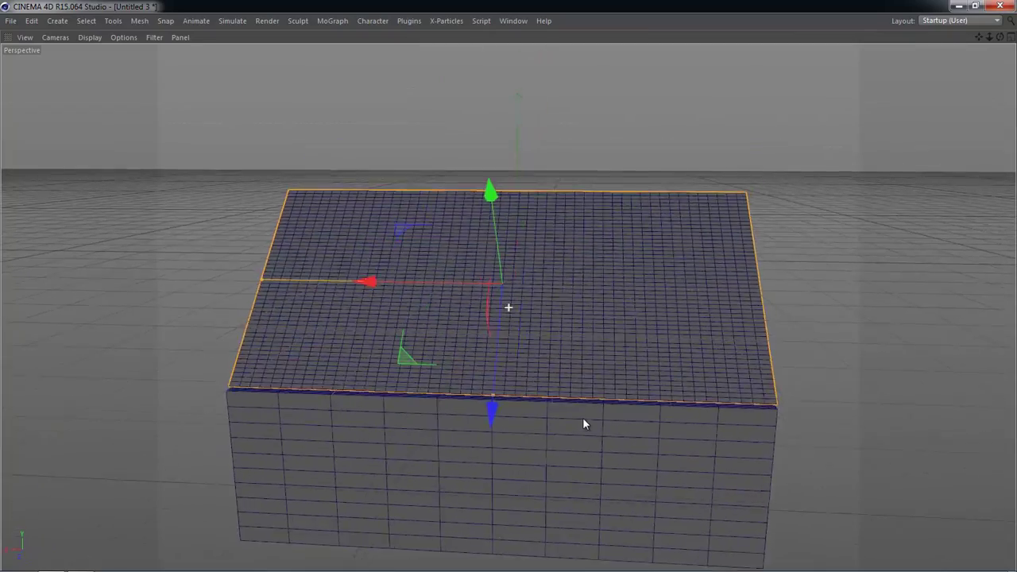
left_click_drag(704, 355, 787, 251, "alt")
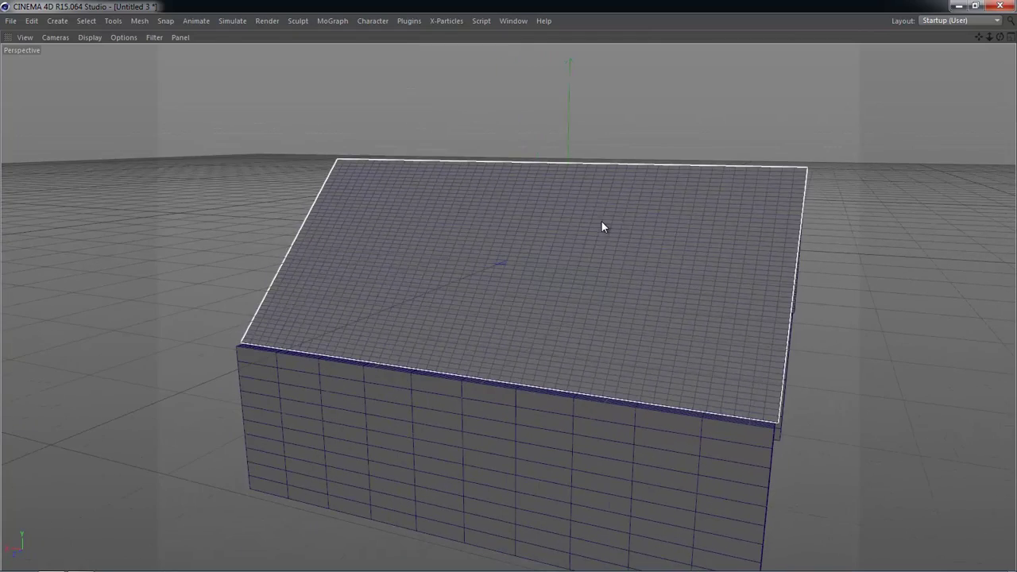
left_click(601, 225)
mouse_move(744, 353)
left_mouse_down("alt")
mouse_move(666, 365)
mouse_move(607, 306)
left_mouse_up("alt")
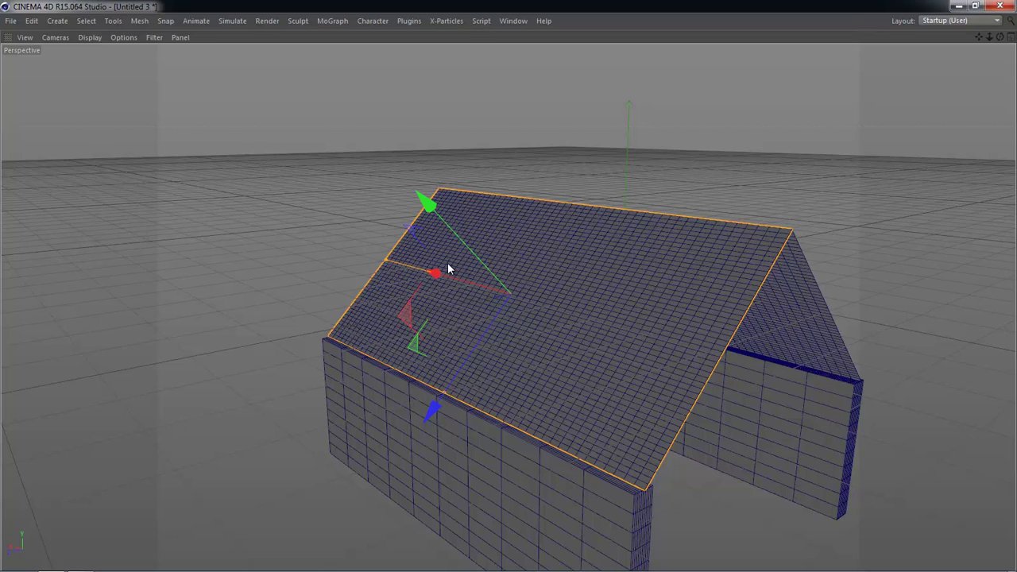
left_click_drag(434, 273, 576, 273, "alt")
- Restore the full interface layout and reselect Plane.1, viewing the roof from below and above
key("ctrl+Tab")
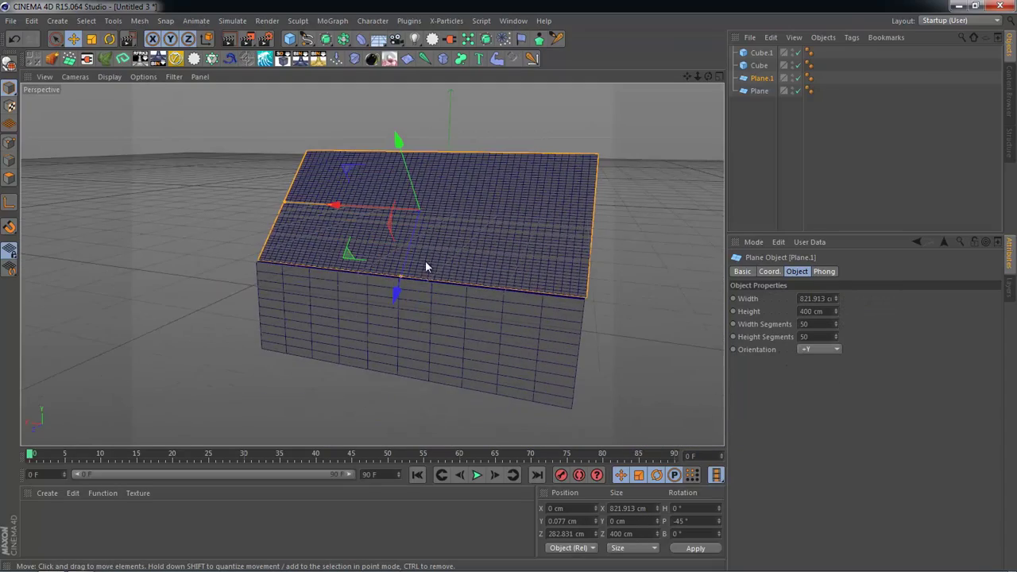
left_click_drag(426, 267, 628, 258, "alt")
left_click(739, 142)
left_click(761, 78)
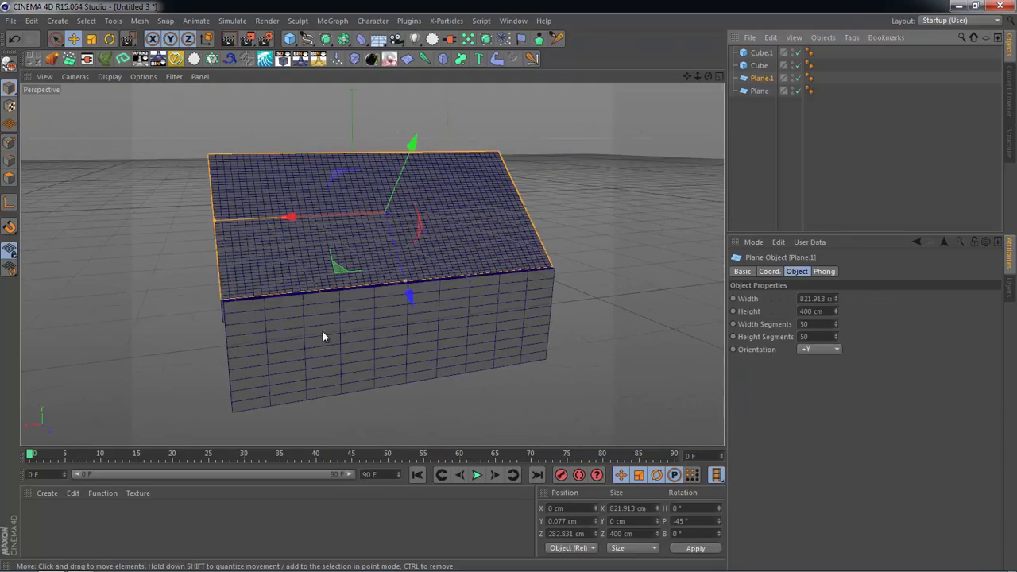
mouse_move(322, 337)
left_mouse_down("alt")
mouse_move(515, 388)
mouse_move(415, 397)
mouse_move(485, 402)
mouse_move(400, 273)
left_mouse_up("alt")
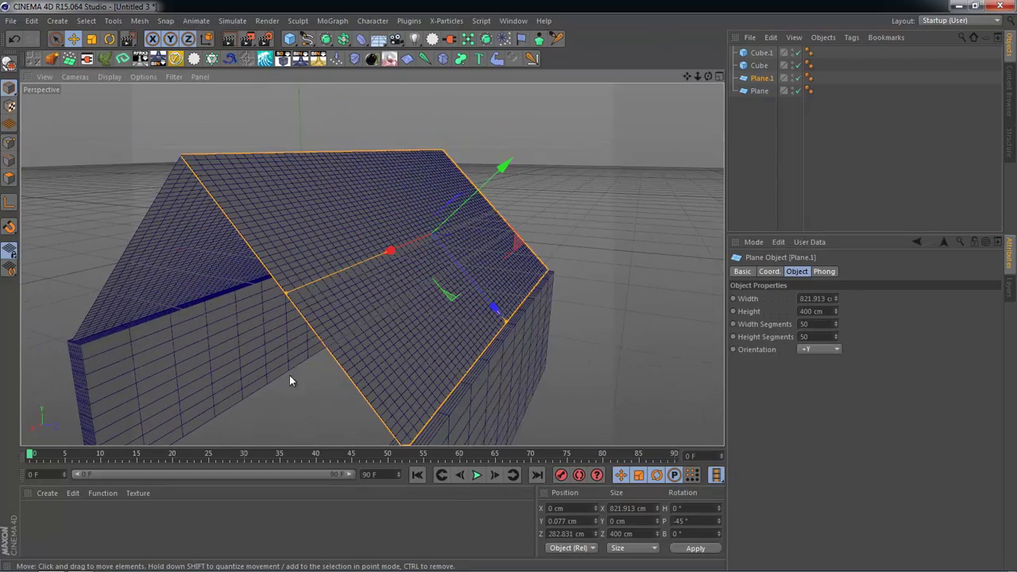
mouse_move(289, 381)
left_mouse_down("alt")
mouse_move(338, 336)
mouse_move(343, 310)
left_mouse_up("alt")
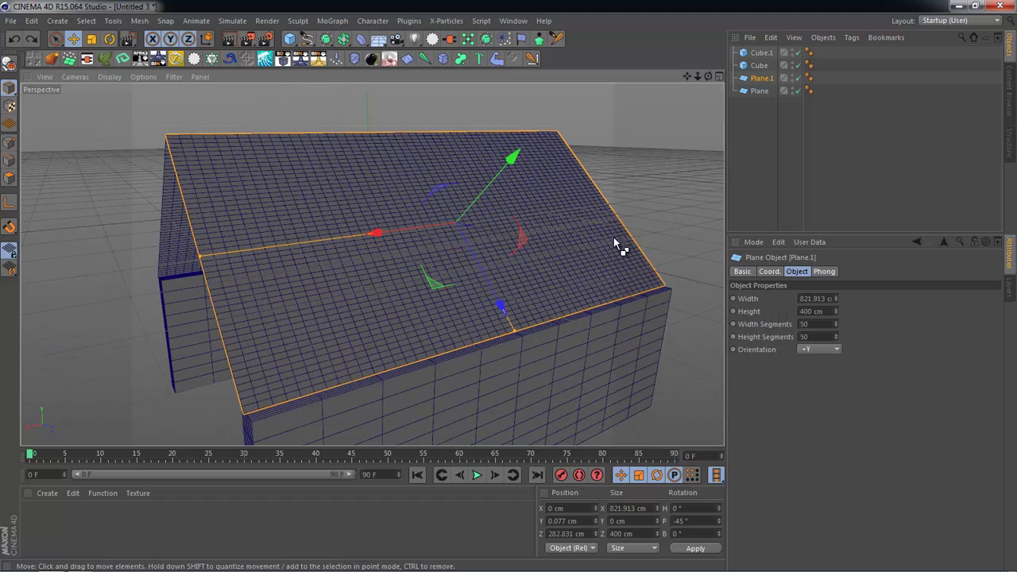
- Reselect roof plane Plane.1 and convert it to an editable polygon object with C
left_click(745, 139)
left_click(533, 204)
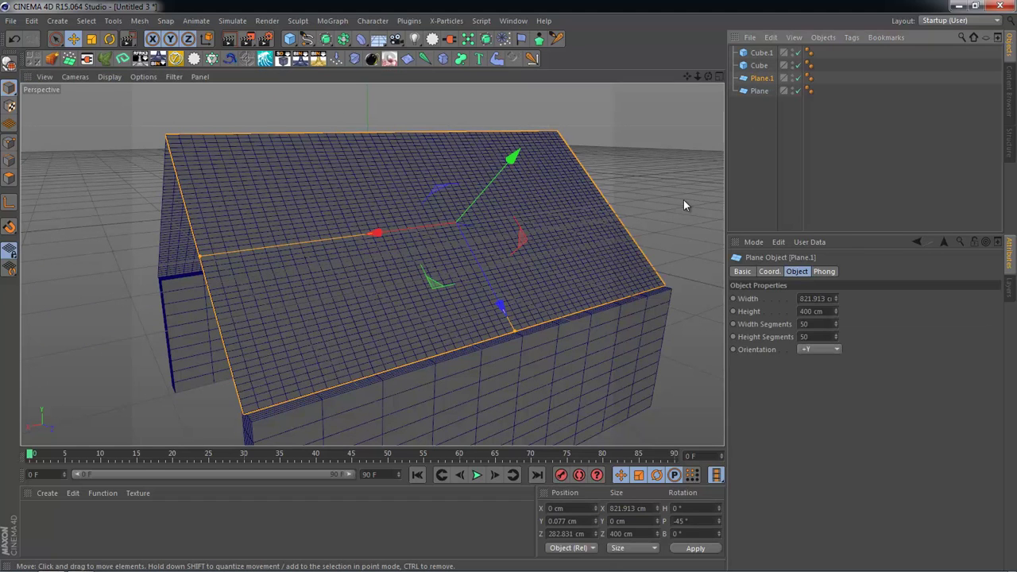
key("c")
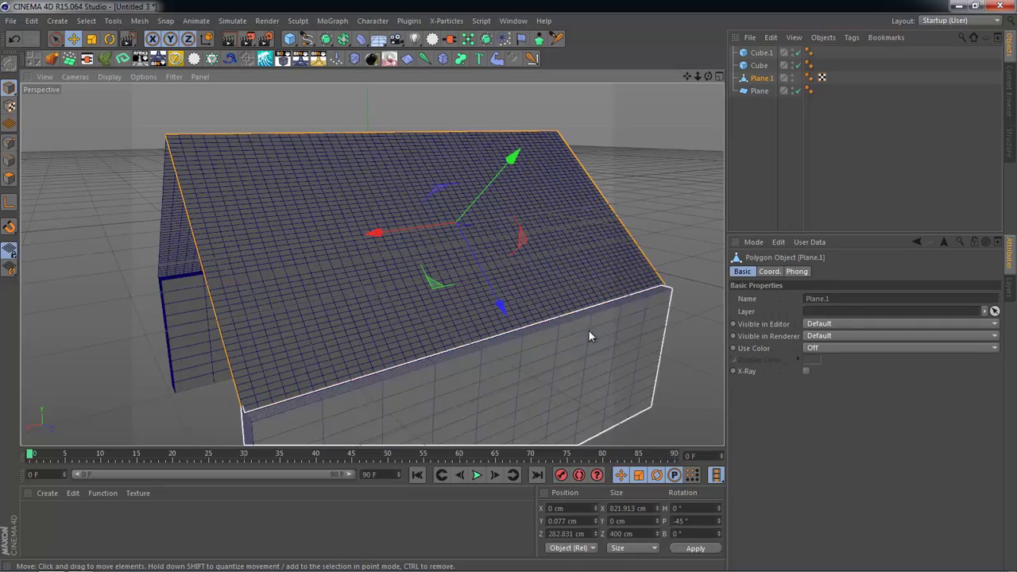
mouse_move(591, 334)
left_mouse_down("alt")
mouse_move(493, 371)
mouse_move(501, 347)
mouse_move(424, 370)
mouse_move(341, 329)
mouse_move(556, 325)
mouse_move(561, 339)
mouse_move(539, 350)
left_mouse_up("alt")
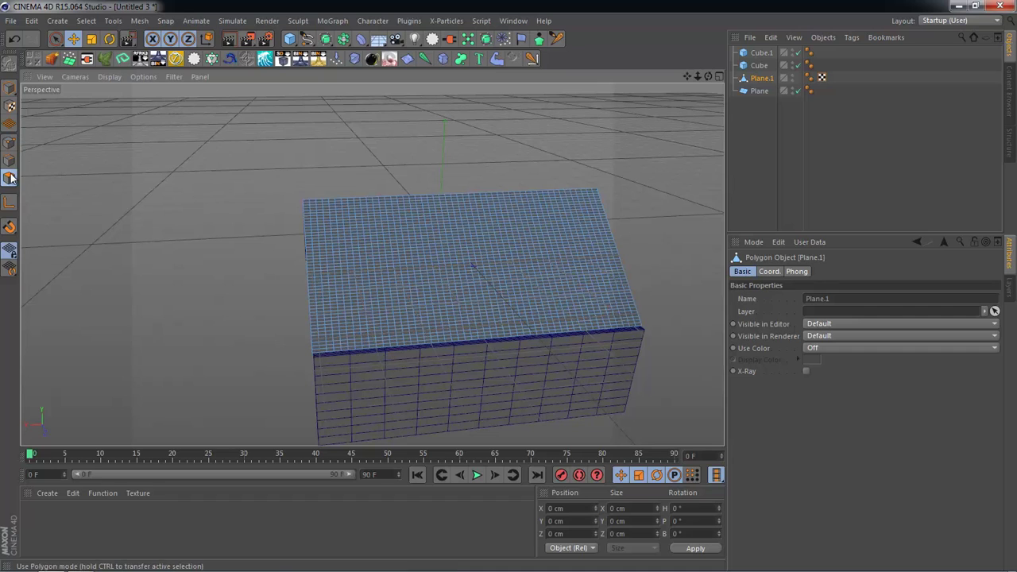
- With Live Selection, paint an irregular patch of polygons near the centre of the roof grid
left_click(56, 40)
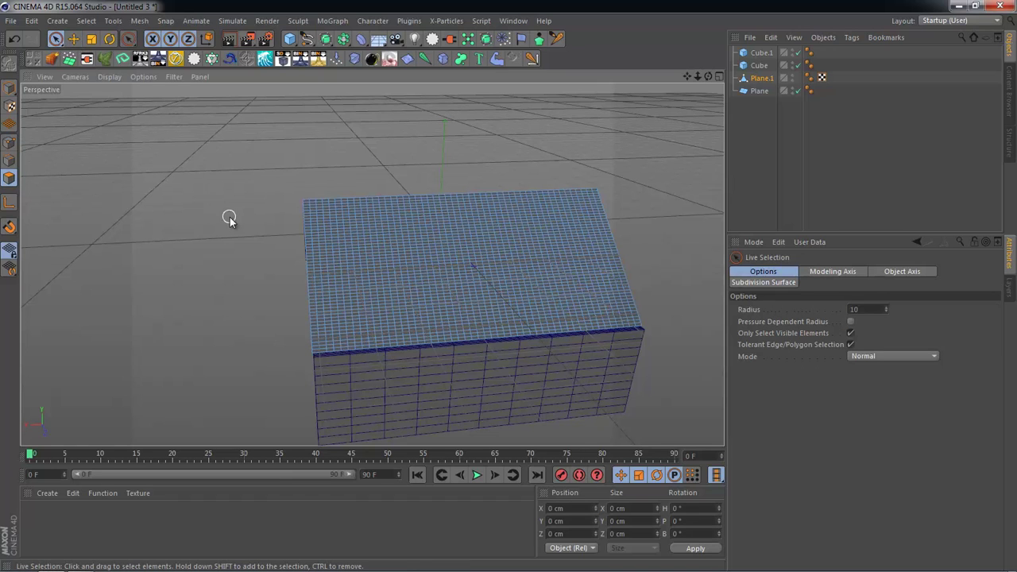
scroll(359, 268, "up", 1)
scroll(220, 227, "up", 2)
scroll(288, 249, "up", 3)
scroll(287, 248, "up", 2)
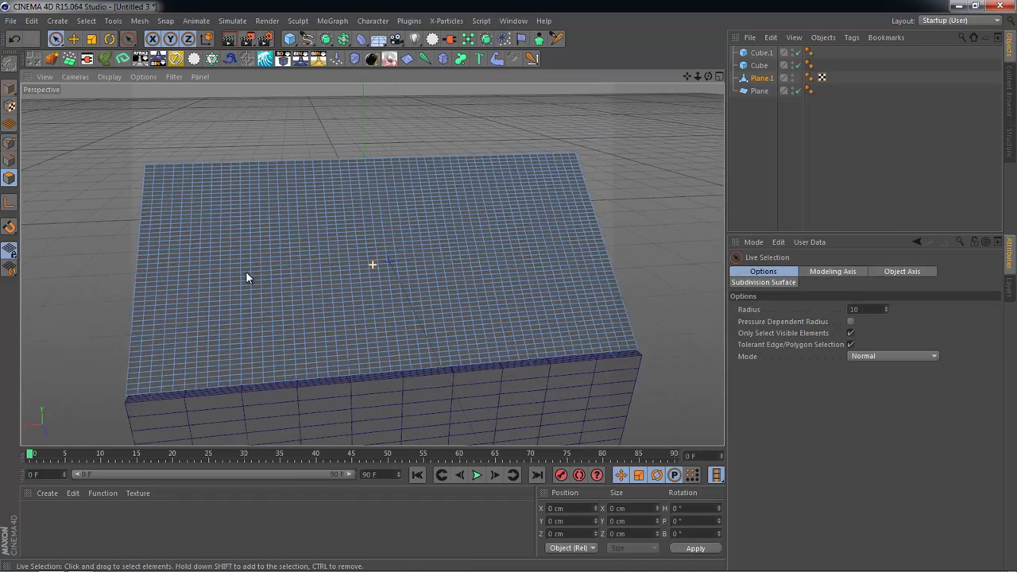
mouse_move(216, 291)
left_mouse_down("alt")
mouse_move(317, 300)
mouse_move(400, 236)
left_mouse_up("alt")
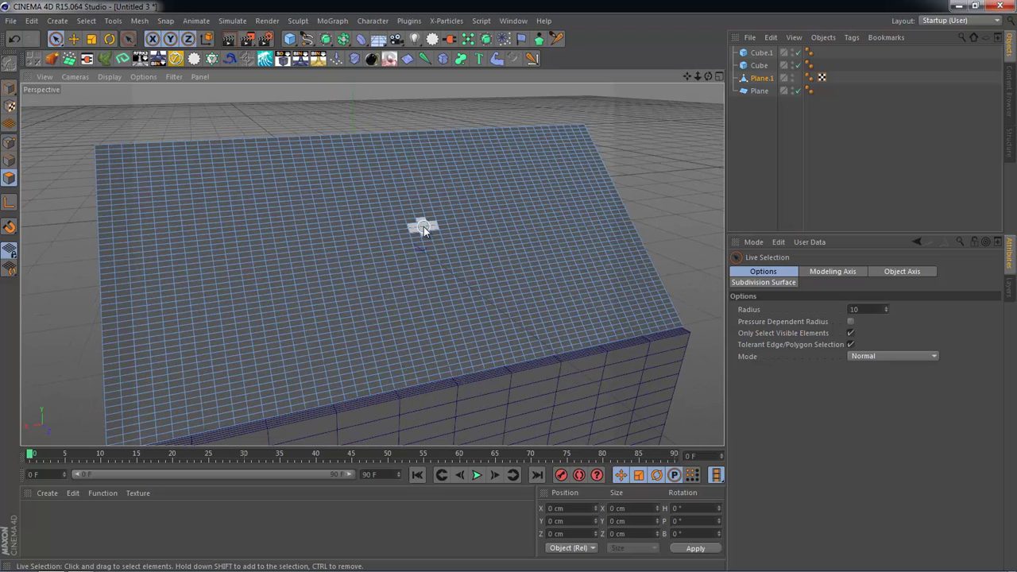
mouse_move(424, 226)
left_mouse_down("alt")
mouse_move(368, 275)
mouse_move(509, 245)
mouse_move(574, 119)
mouse_move(545, 148)
left_mouse_up("alt")
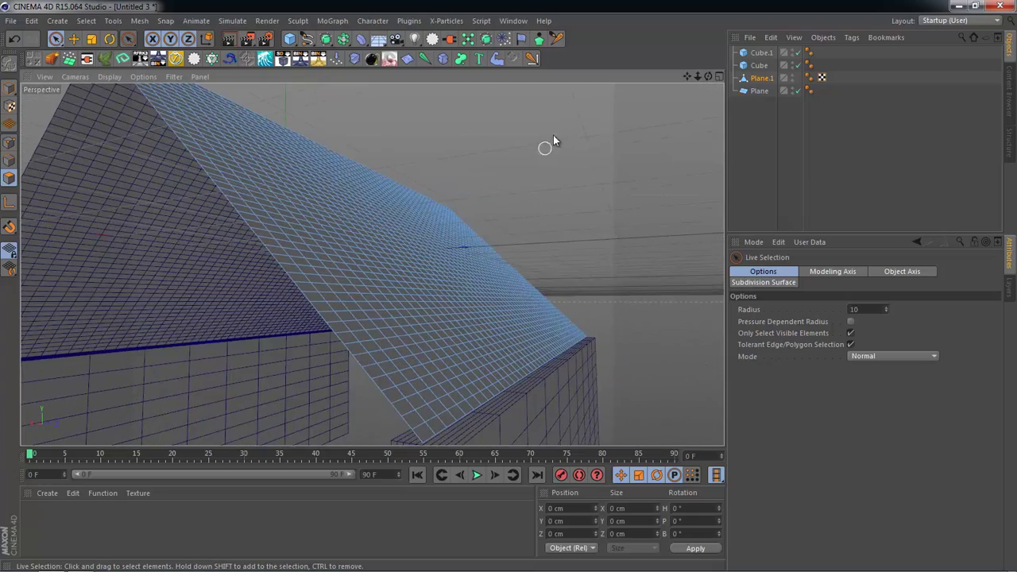
mouse_move(448, 266)
left_mouse_down("alt")
mouse_move(354, 334)
mouse_move(418, 297)
mouse_move(452, 305)
mouse_move(421, 241)
mouse_move(395, 288)
mouse_move(363, 312)
mouse_move(452, 263)
mouse_move(454, 317)
mouse_move(375, 330)
mouse_move(339, 291)
mouse_move(411, 245)
mouse_move(547, 274)
mouse_move(334, 326)
mouse_move(302, 305)
mouse_move(513, 286)
mouse_move(481, 253)
mouse_move(420, 228)
left_mouse_up("alt")
mouse_move(285, 266)
left_mouse_down()
mouse_move(383, 233)
mouse_move(339, 223)
mouse_move(324, 231)
mouse_move(322, 331)
mouse_move(500, 314)
mouse_move(385, 351)
mouse_move(338, 329)
left_mouse_up()
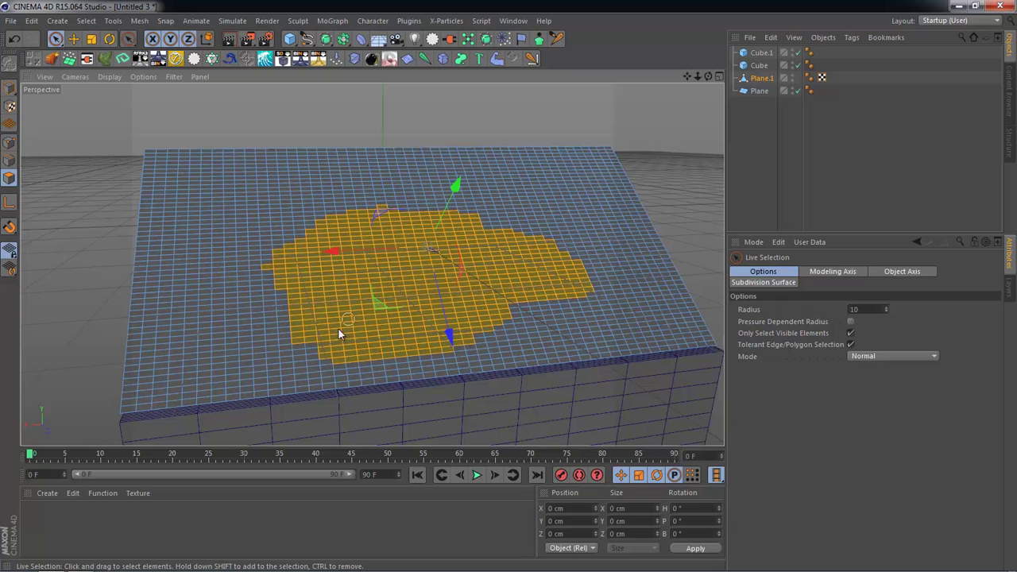
mouse_move(474, 336)
left_mouse_down()
mouse_move(494, 312)
mouse_move(508, 344)
left_mouse_up()
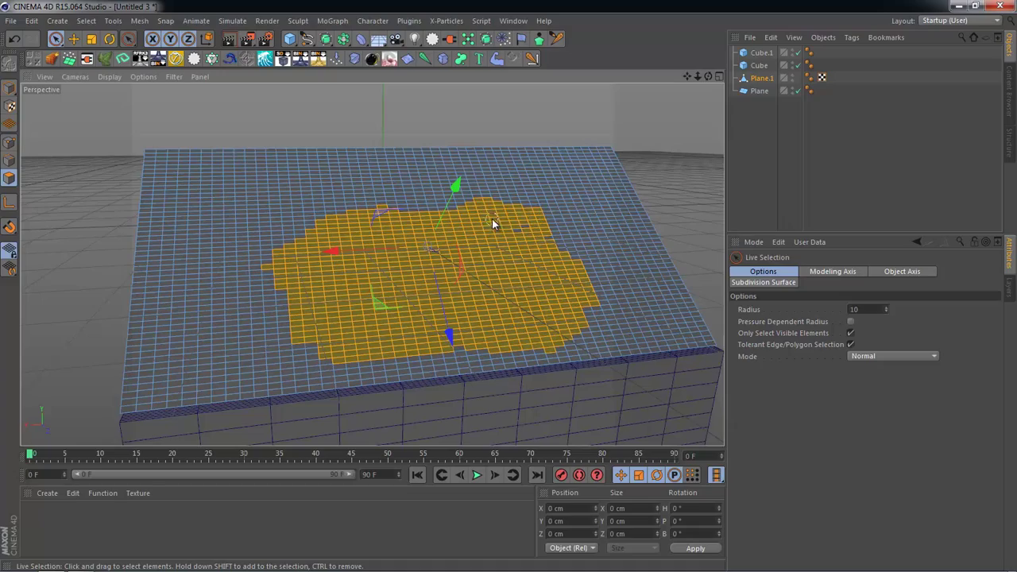
mouse_move(474, 283)
left_mouse_down("alt")
mouse_move(470, 363)
mouse_move(533, 281)
mouse_move(504, 336)
mouse_move(461, 352)
mouse_move(460, 273)
left_mouse_up("alt")
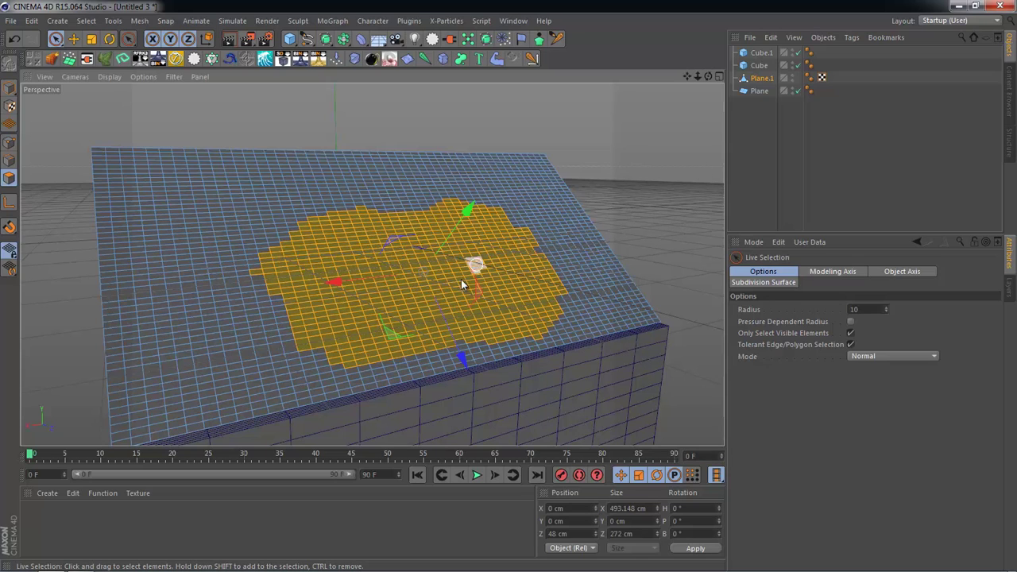
- Disconnect the selected roof polygons into their own separate object
right_click(422, 229)
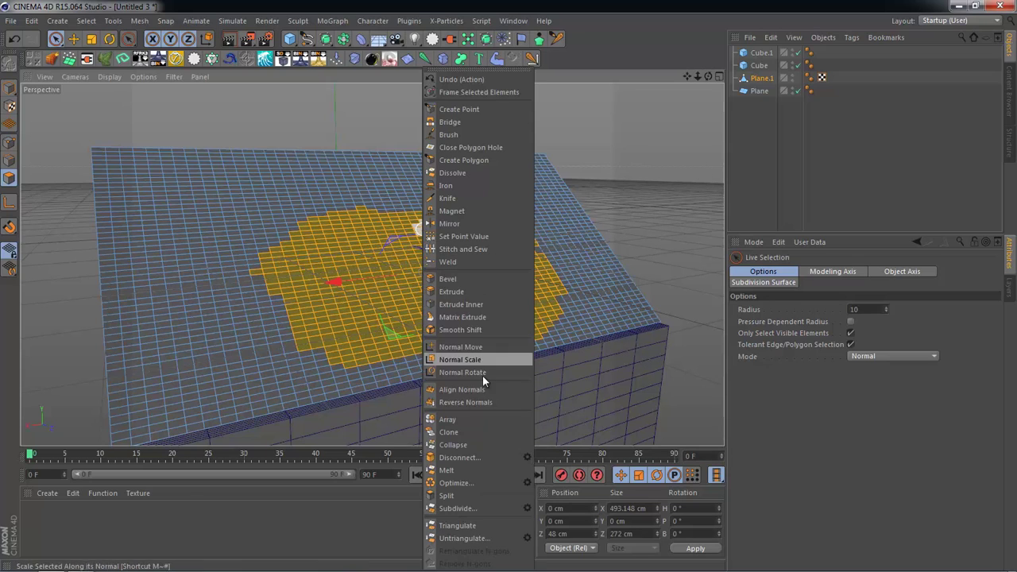
left_click(464, 499)
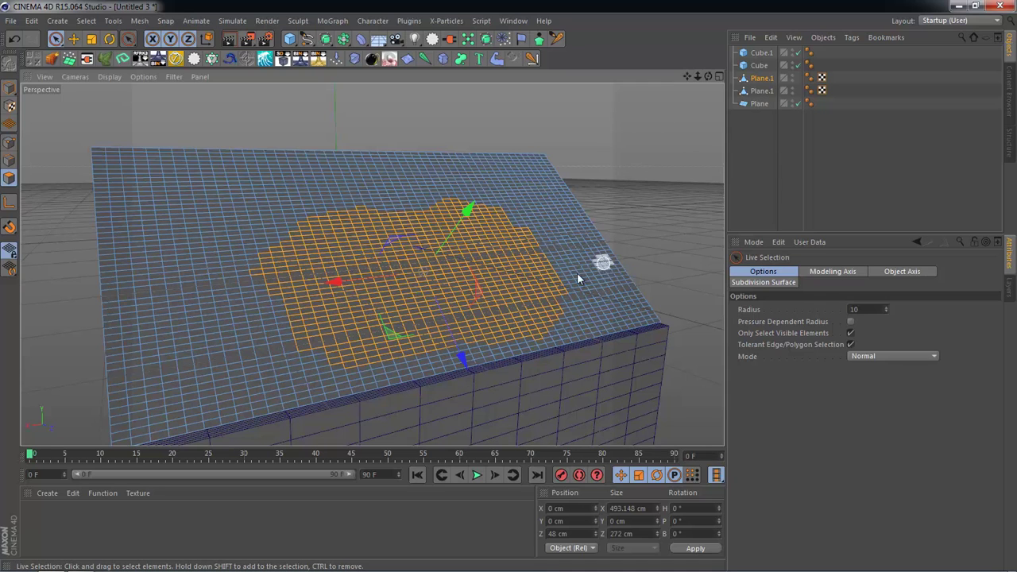
left_click_drag(596, 275, 498, 338, "alt")
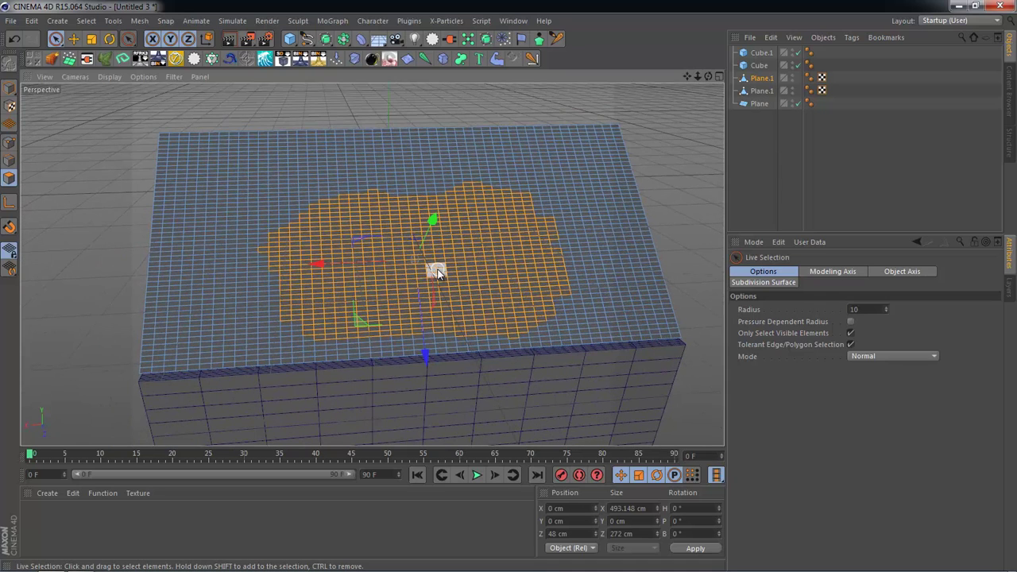
- Delete the patch polygons from the roof plane, leaving a hole
key("Delete")
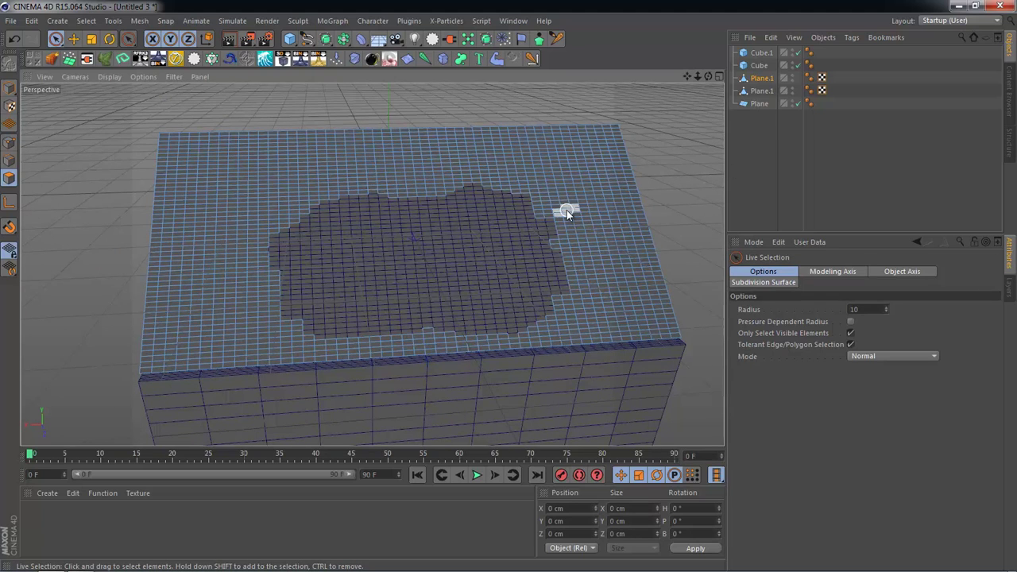
key("e")
mouse_move(551, 228)
left_mouse_down("alt")
mouse_move(623, 212)
mouse_move(376, 245)
left_mouse_up("alt")
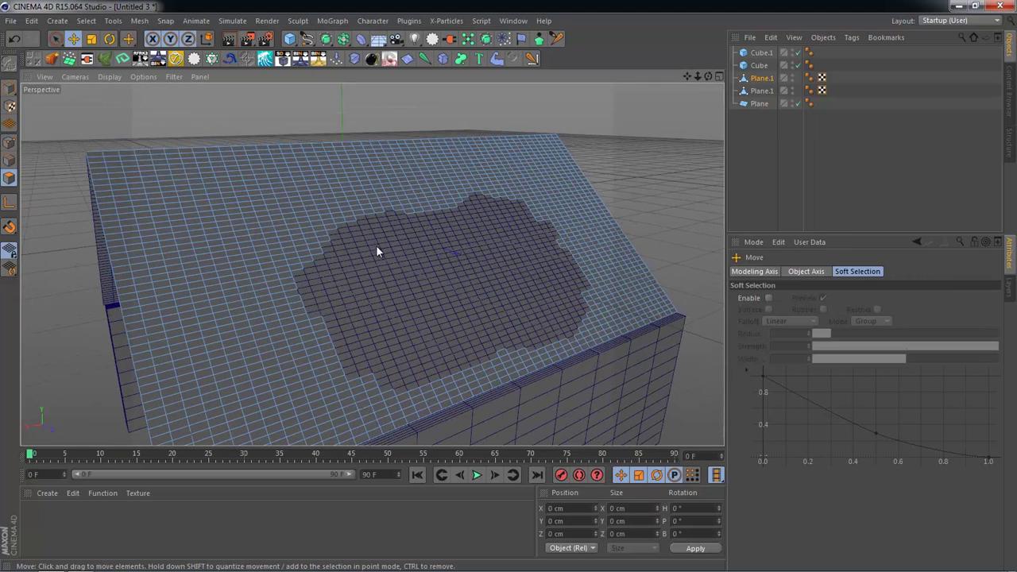
- Select the detached patch Plane.1 in the Object Manager and switch to Model mode
left_click(761, 90)
mouse_move(551, 248)
left_mouse_down("alt")
mouse_move(624, 259)
mouse_move(513, 302)
mouse_move(695, 205)
left_mouse_up("alt")
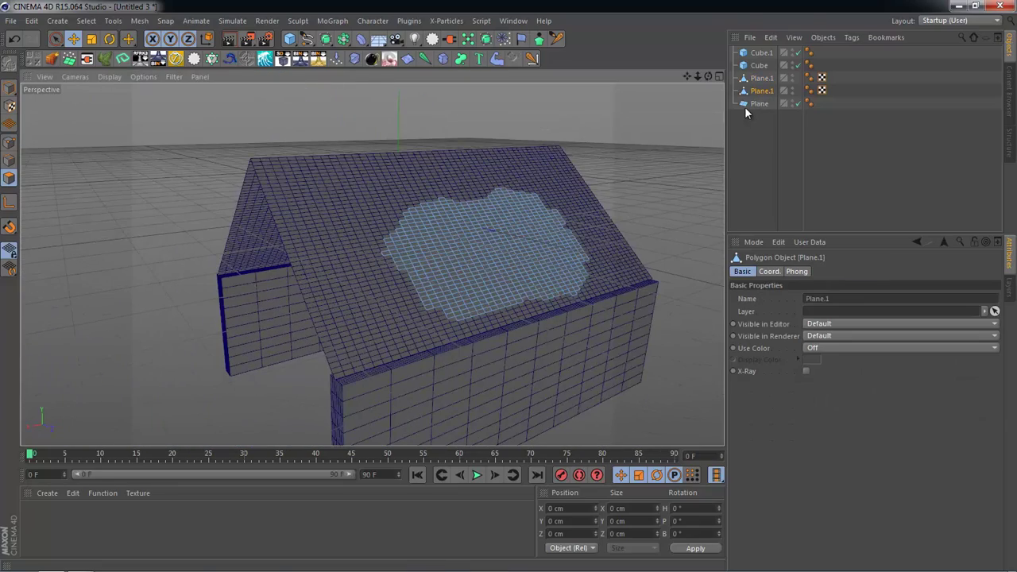
mouse_move(611, 210)
left_mouse_down("alt")
mouse_move(564, 240)
mouse_move(557, 268)
left_mouse_up("alt")
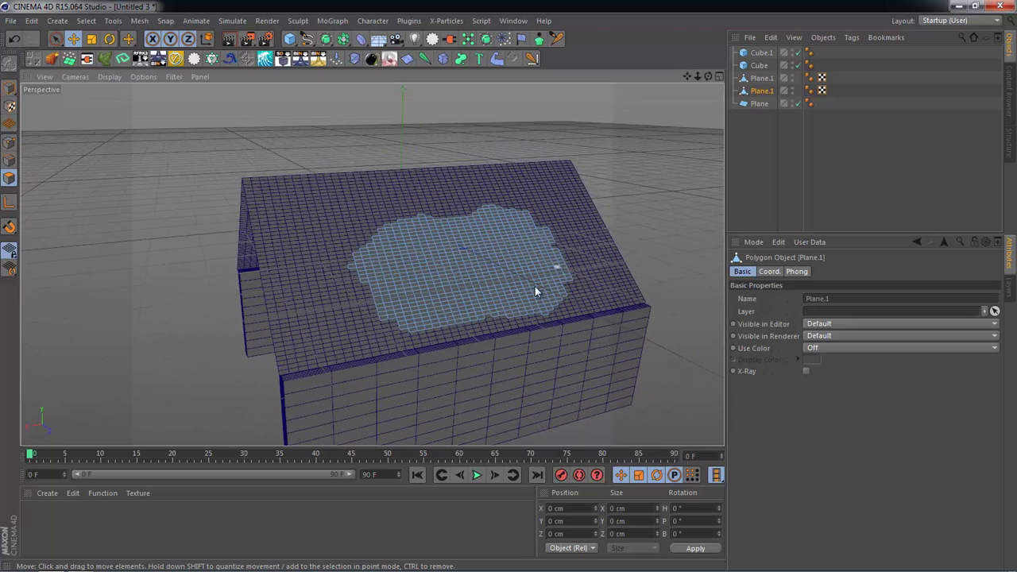
scroll(534, 286, "up", 3)
left_click(10, 88)
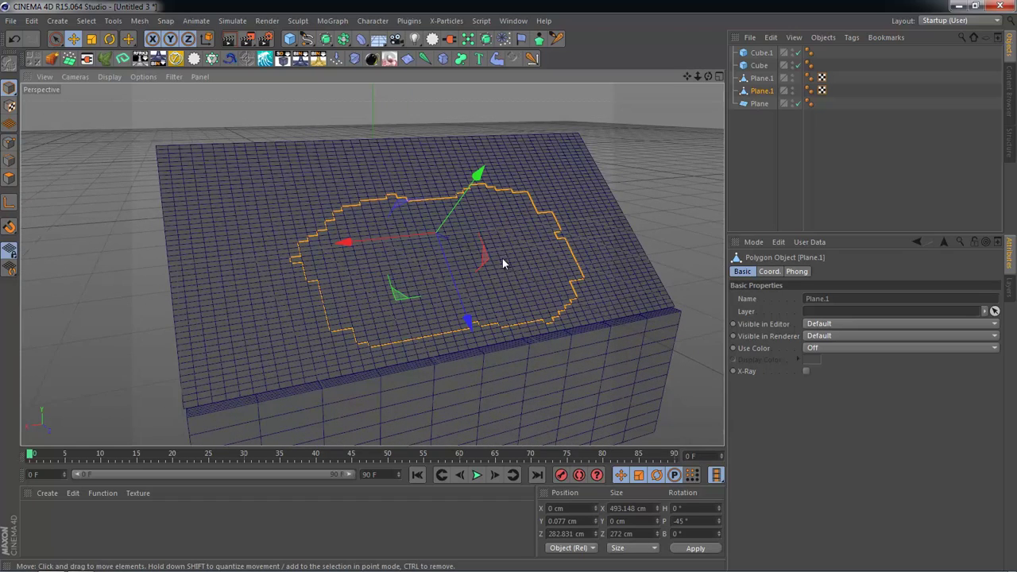
- Inspect the patch from side angles in a maximised view, setting it flush with the roof surface
key("ctrl+Tab")
mouse_move(511, 270)
left_mouse_down("alt")
mouse_move(665, 250)
mouse_move(613, 246)
mouse_move(586, 186)
mouse_move(599, 181)
mouse_move(595, 276)
mouse_move(460, 159)
mouse_move(265, 356)
mouse_move(376, 323)
mouse_move(409, 227)
mouse_move(383, 294)
mouse_move(446, 347)
left_mouse_up("alt")
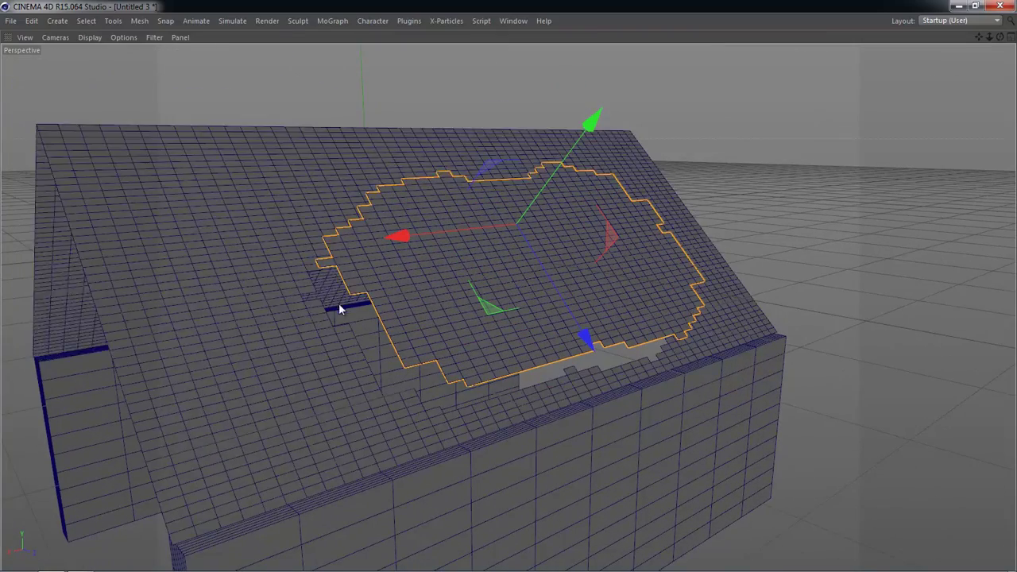
mouse_move(248, 371)
left_mouse_down("alt")
mouse_move(326, 364)
mouse_move(352, 397)
mouse_move(415, 168)
left_mouse_up("alt")
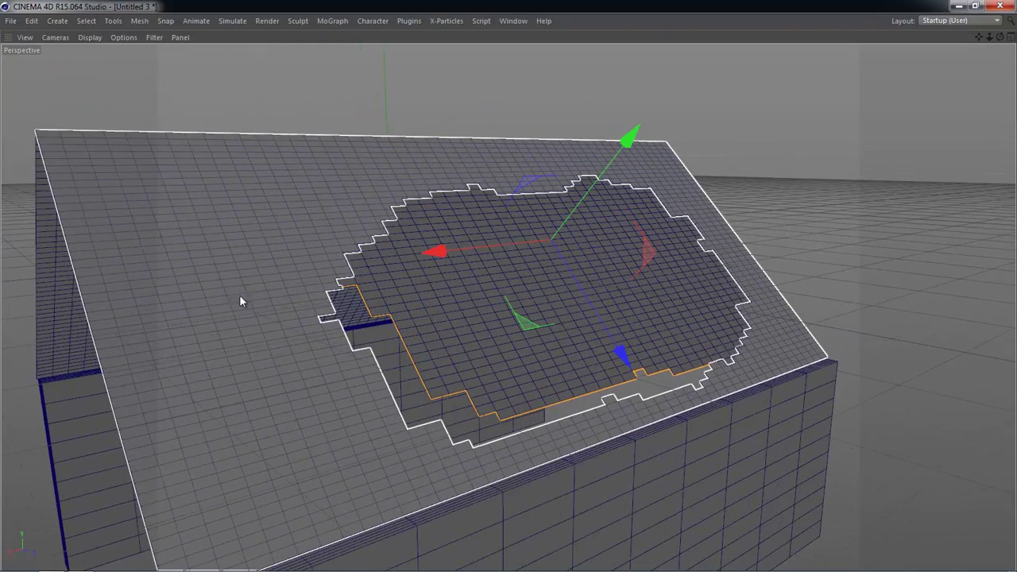
left_click_drag(434, 301, 604, 320)
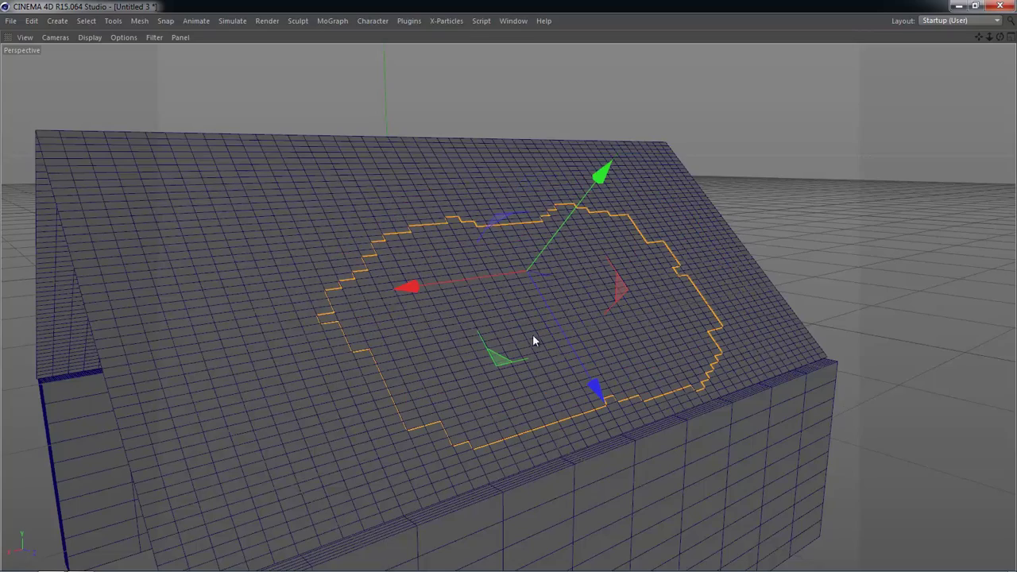
mouse_move(533, 340)
left_mouse_down("alt")
mouse_move(495, 352)
mouse_move(546, 291)
left_mouse_up("alt")
right_click_drag(546, 292, 569, 318, "alt")
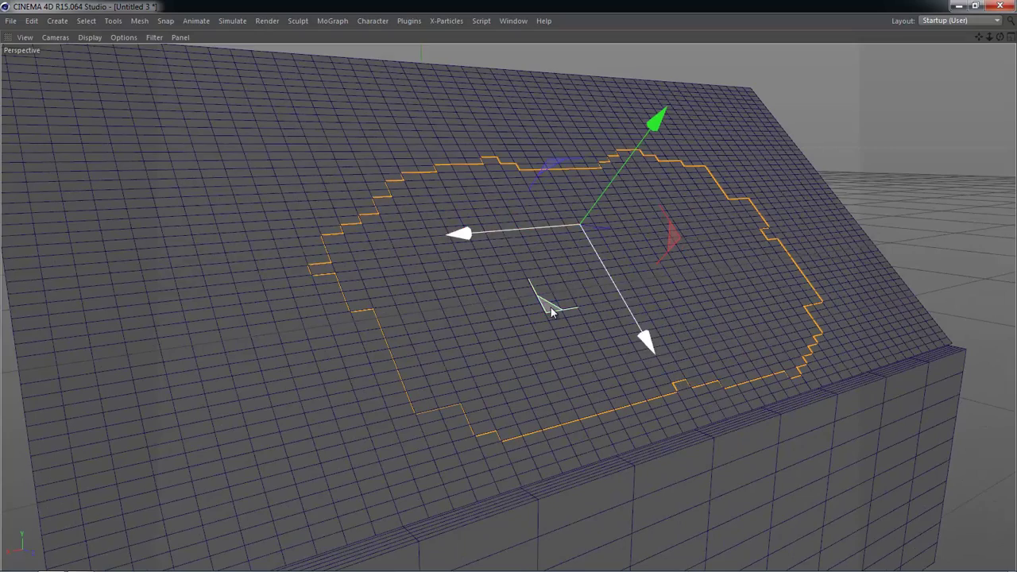
scroll(550, 307, "down", 2)
key("ctrl+Tab")
- Rename the detached patch object in the Object Manager to 'Cuendo de colision'
left_click(787, 154)
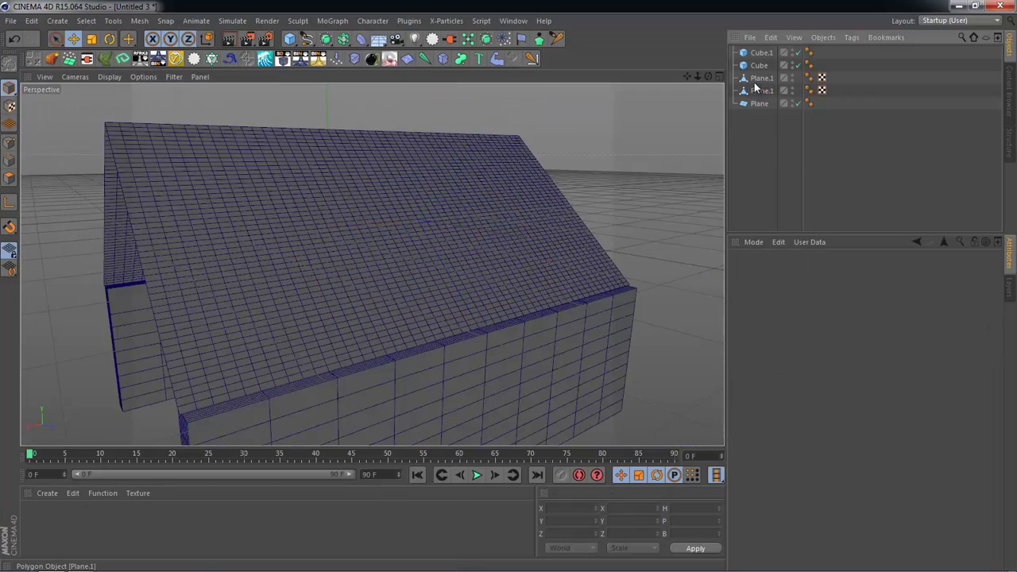
left_click(439, 235)
left_click_drag(439, 234, 425, 247, "alt")
left_click_drag(492, 284, 445, 275, "alt")
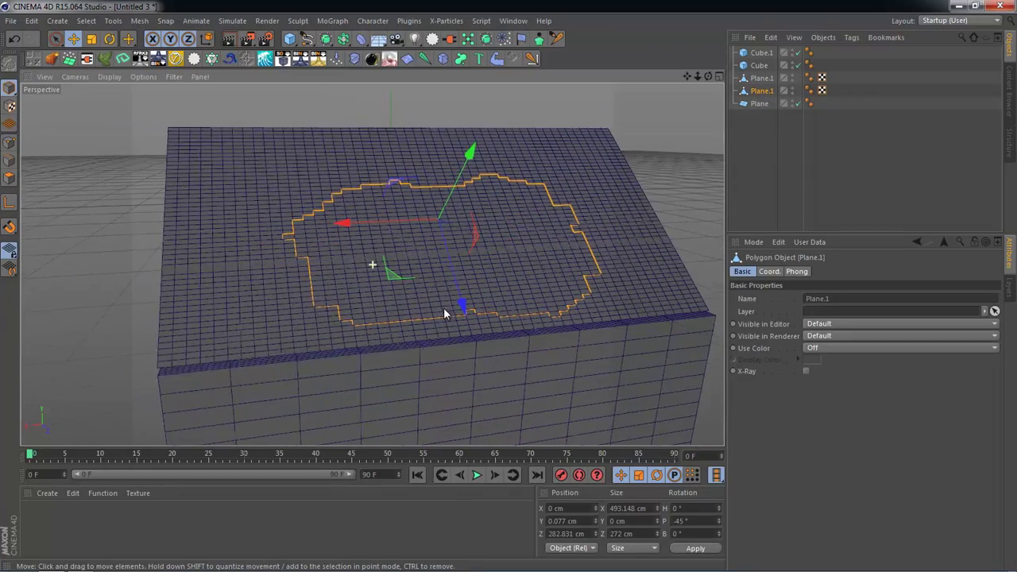
double_click(764, 91)
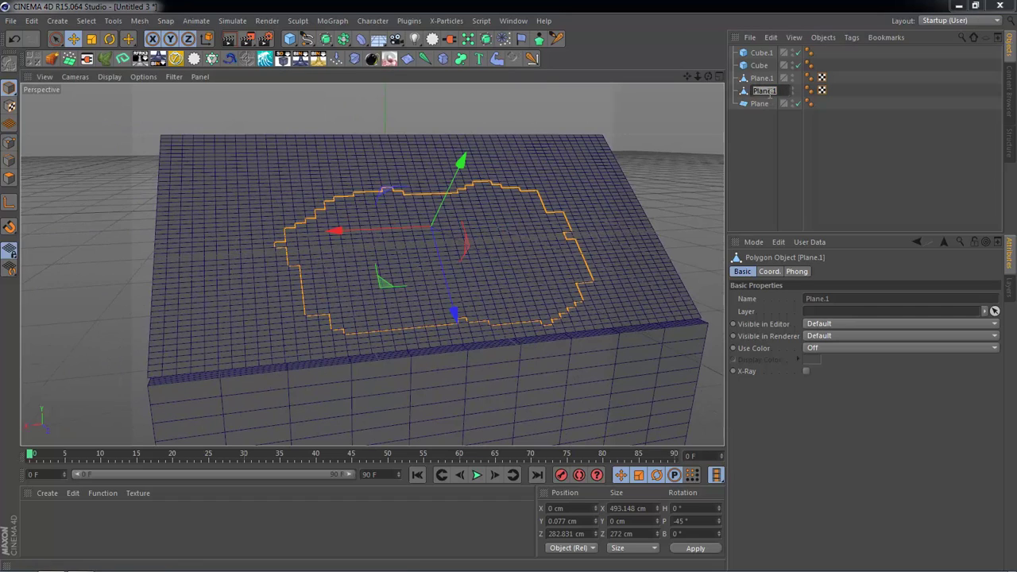
type("c")
type("erp")
type(" de colis")
type("ion")
key("Return")
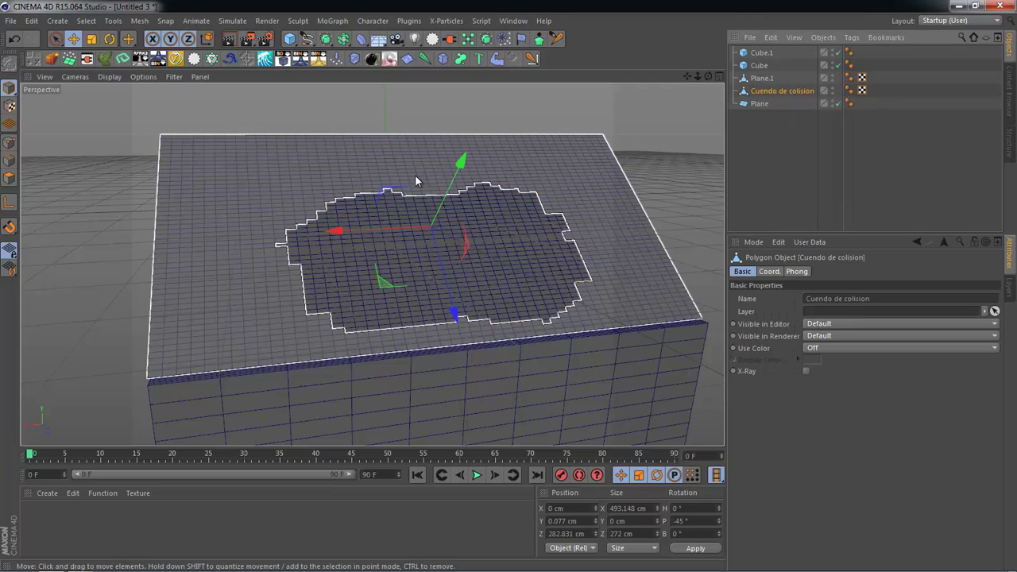
mouse_move(414, 181)
left_mouse_down("alt")
mouse_move(406, 276)
mouse_move(362, 279)
mouse_move(388, 263)
left_mouse_up("alt")
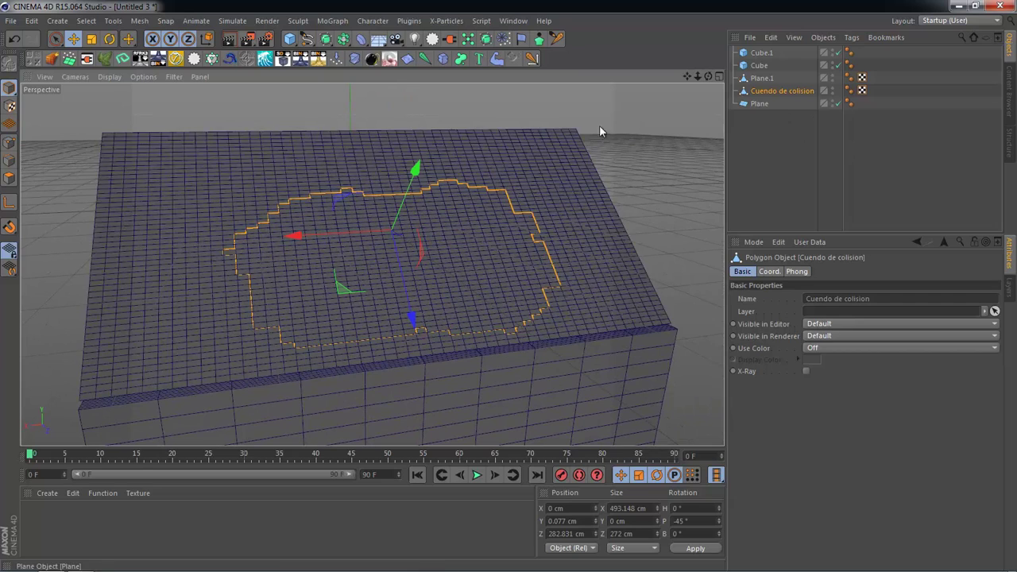
key("ctrl+Tab")
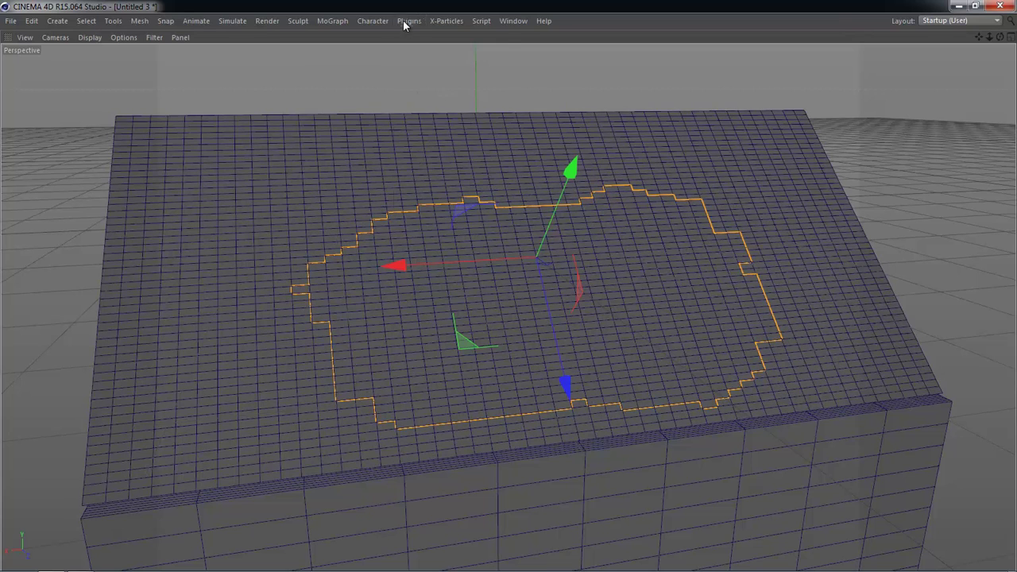
- Launch the Thrausi 1.22 R12 fracture plugin and set its Pieces value to 70
left_click(406, 21)
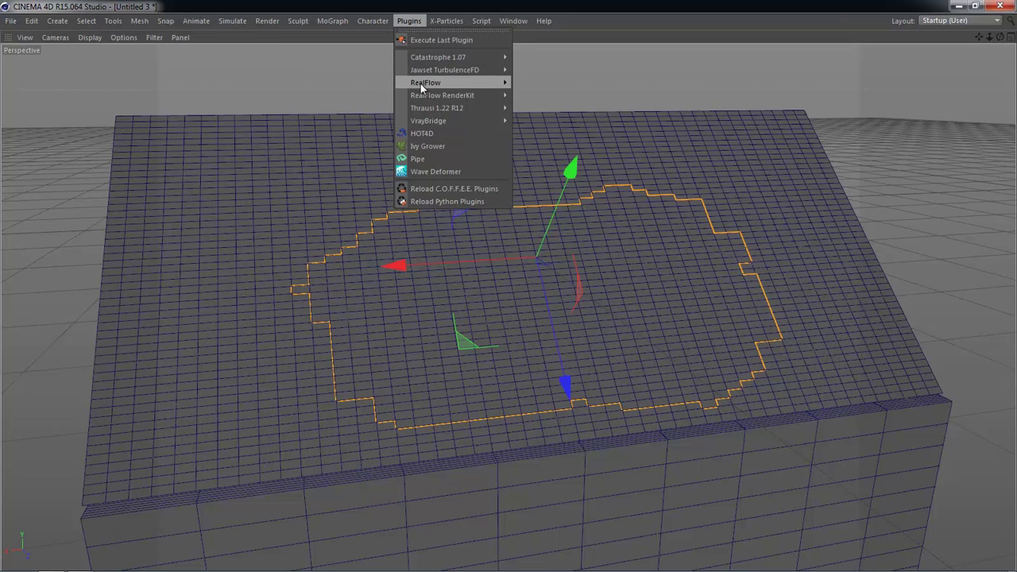
left_click(537, 111)
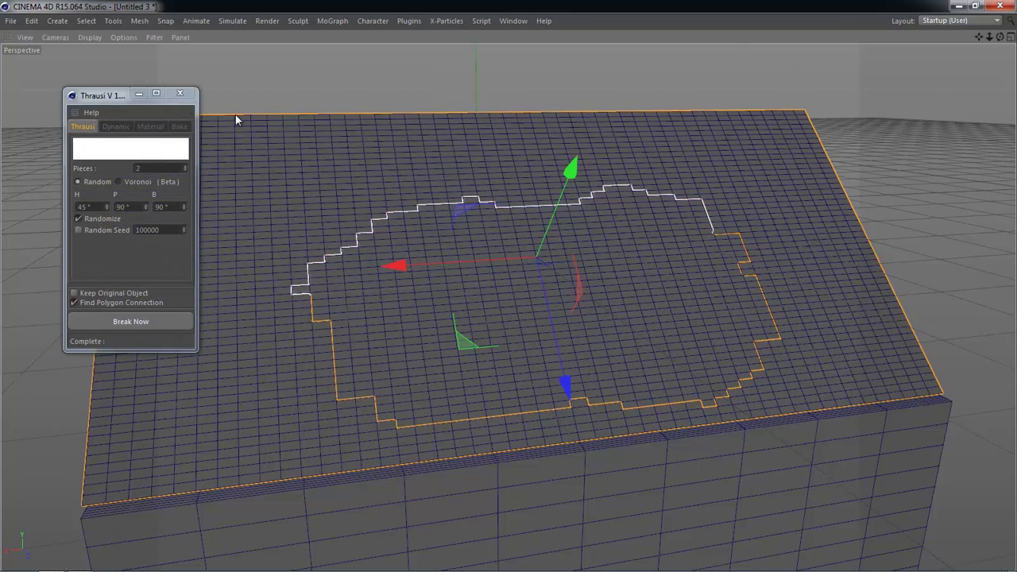
left_click_drag(106, 95, 83, 67)
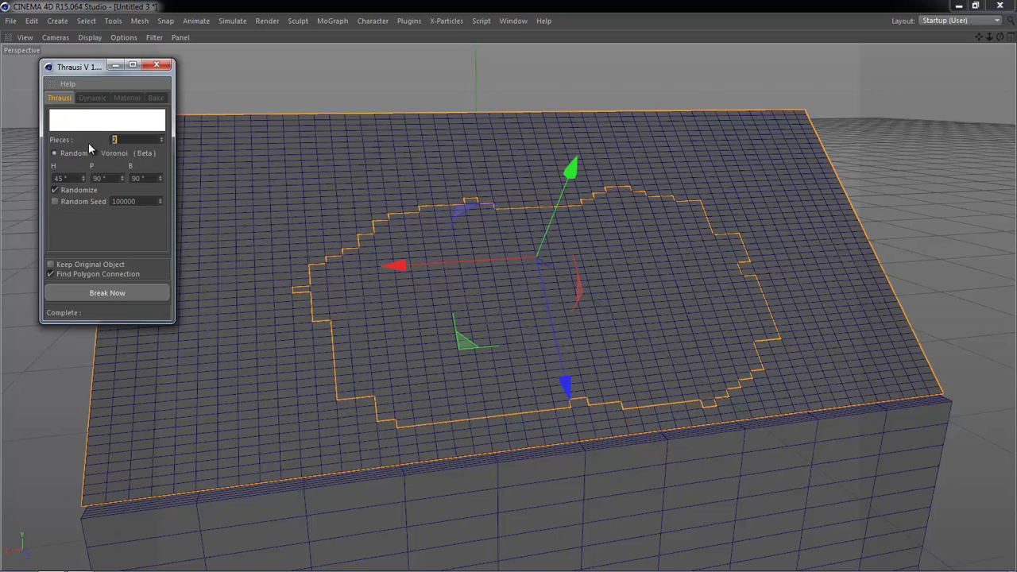
left_click(367, 290)
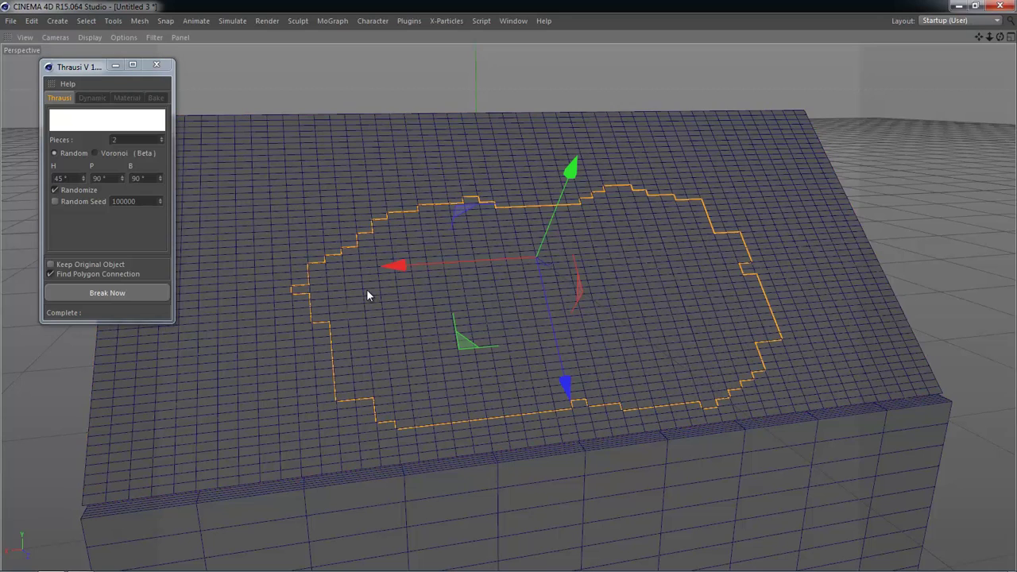
double_click(114, 140)
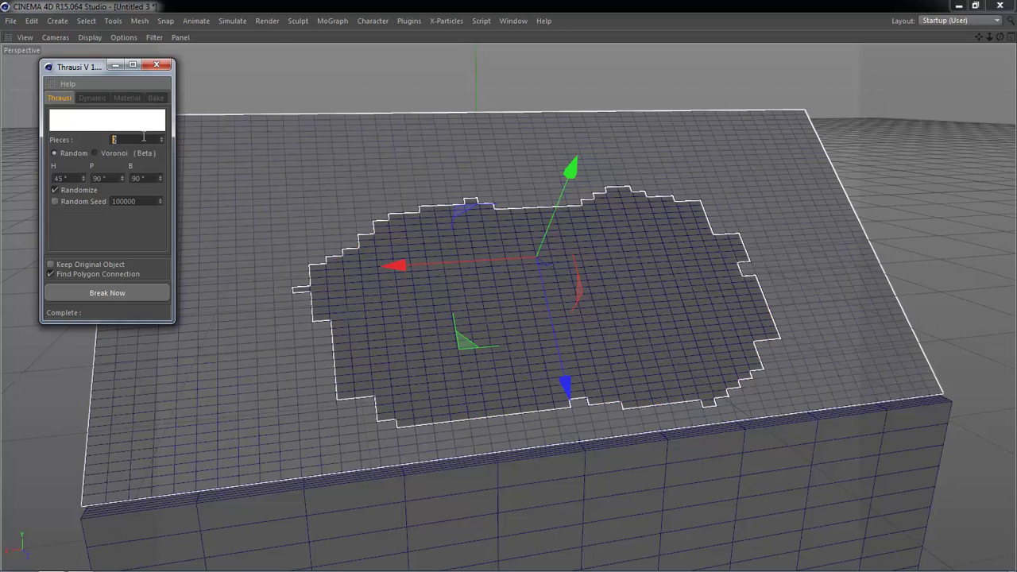
type("70")
key("Return")
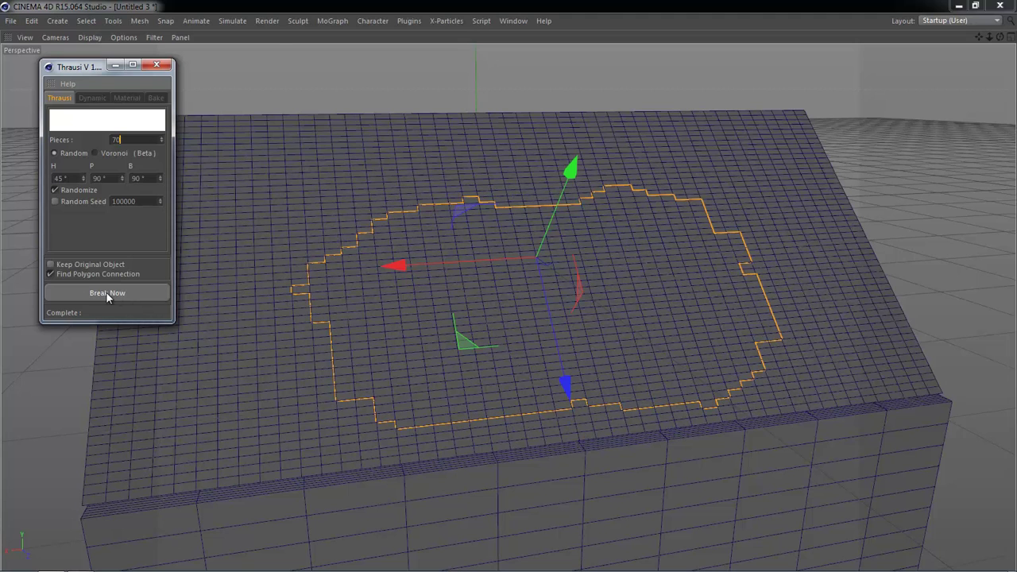
- Fracture the roof patch into 70 pieces with Thrausi and compare the fragments with the roof plane
left_click(107, 294)
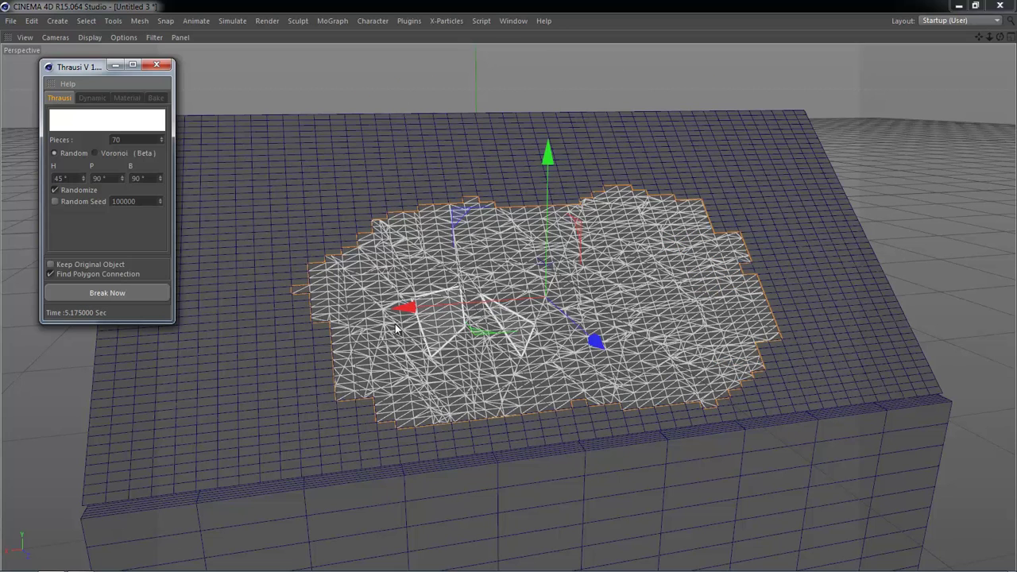
left_click(292, 209)
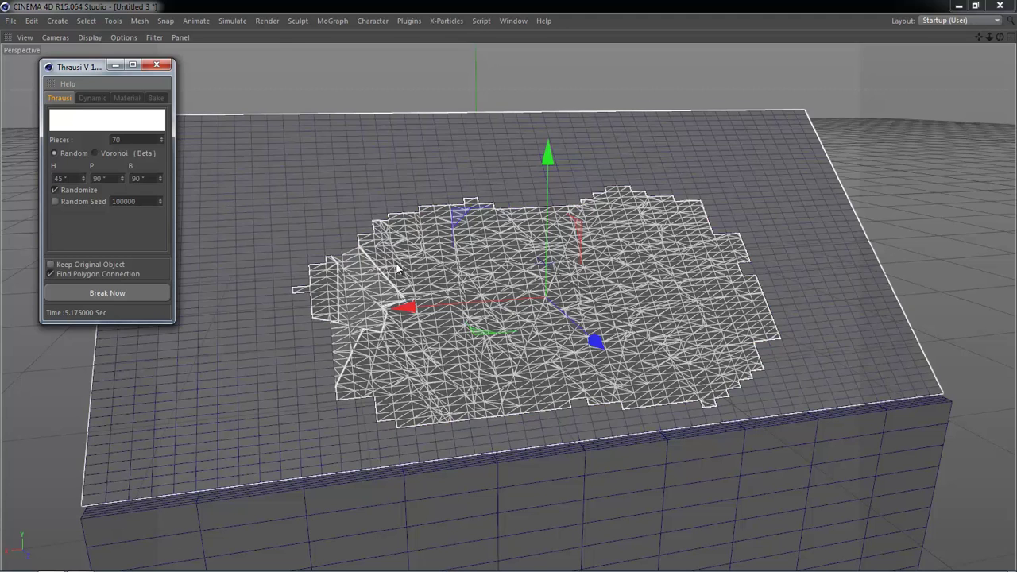
left_click(387, 289)
left_click(761, 188)
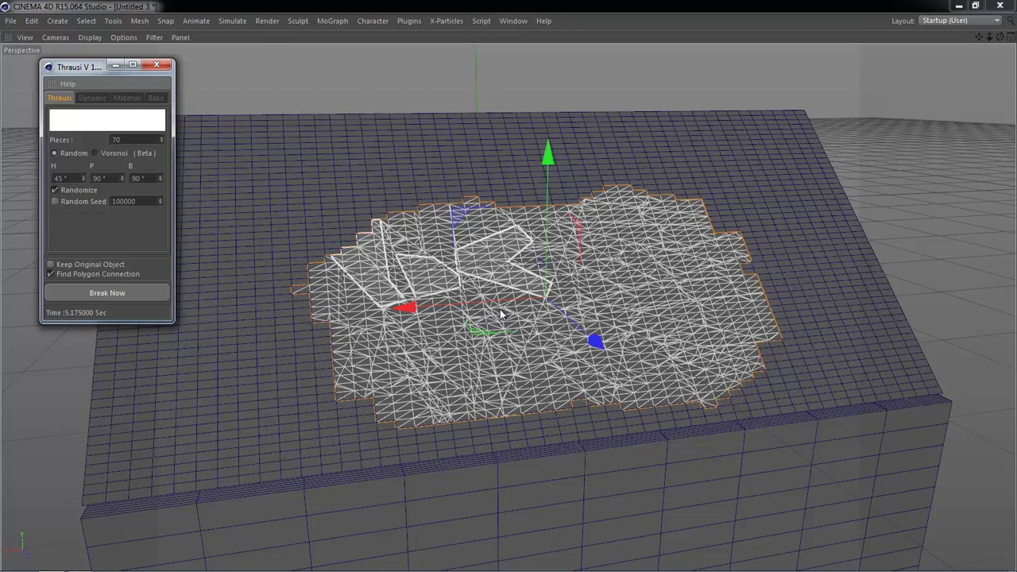
left_click(610, 251)
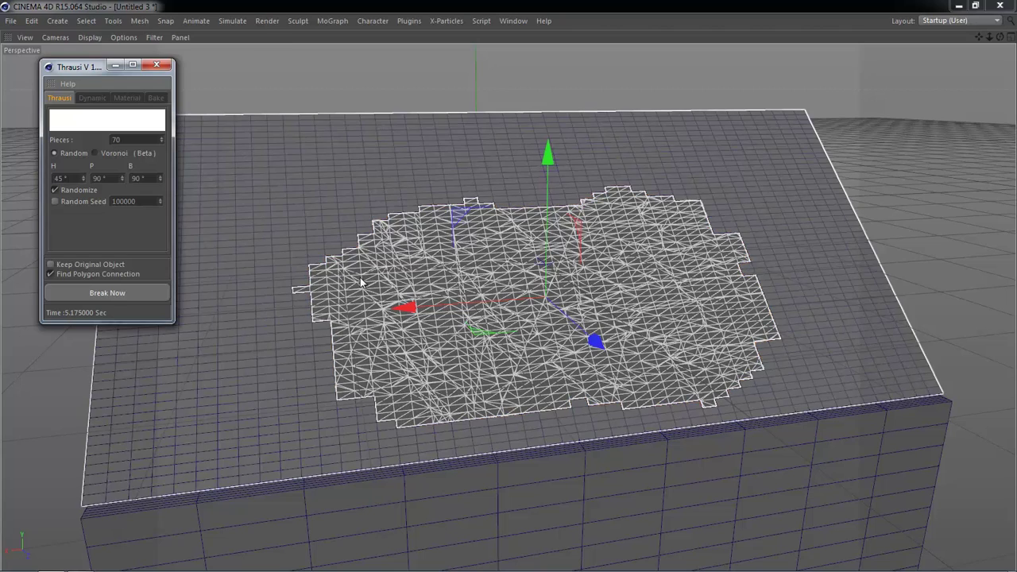
- Close the Thrausi panel, select and frame the new fracture object, and check its dynamics settings
left_click(156, 64)
left_click(353, 106)
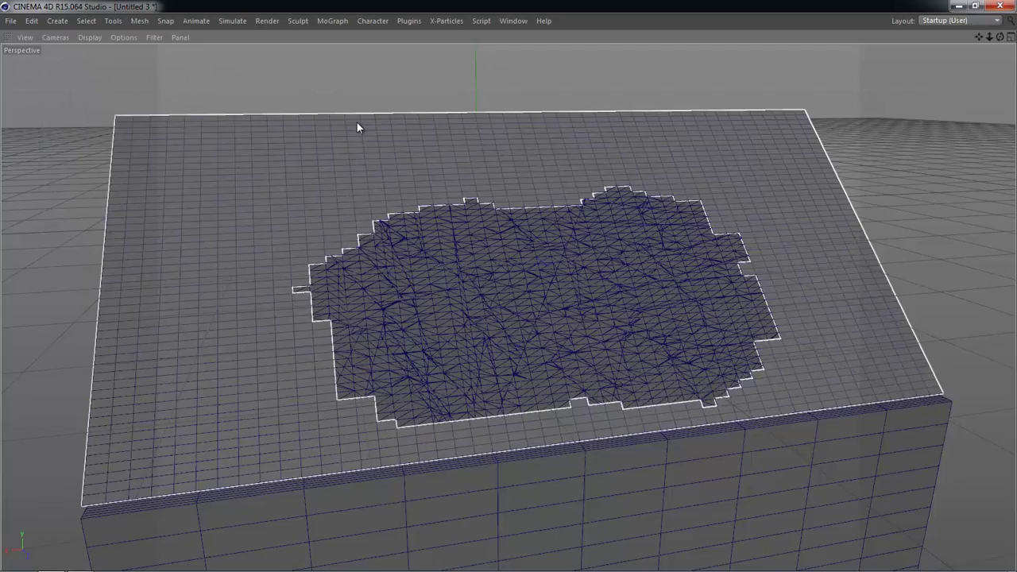
mouse_move(357, 121)
left_mouse_down("alt")
mouse_move(423, 270)
mouse_move(506, 289)
mouse_move(525, 245)
mouse_move(524, 266)
left_mouse_up("alt")
left_click_drag(479, 289, 556, 271, "alt")
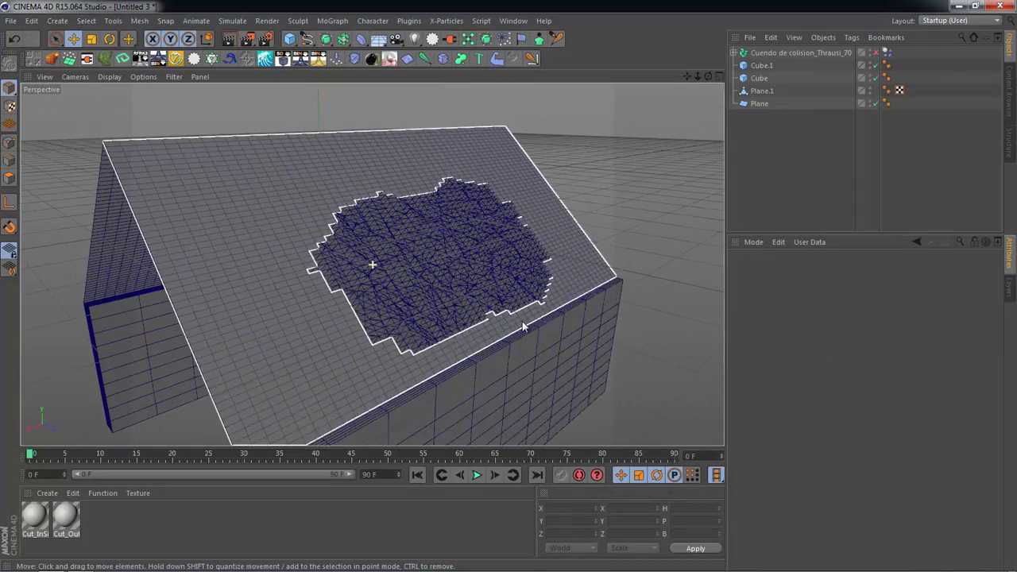
left_click(764, 52)
key("ctrl+shift+z")
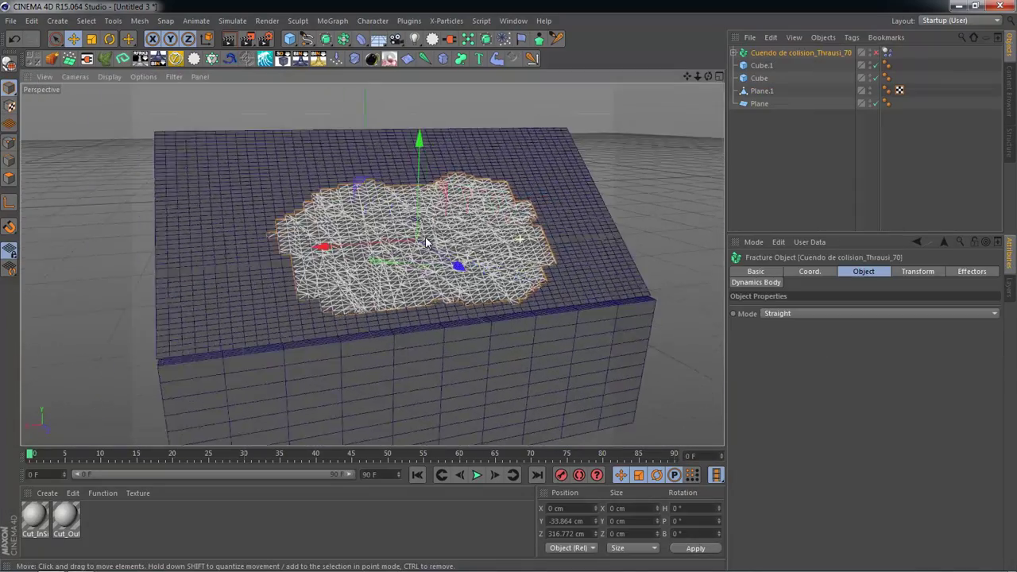
left_click(887, 53)
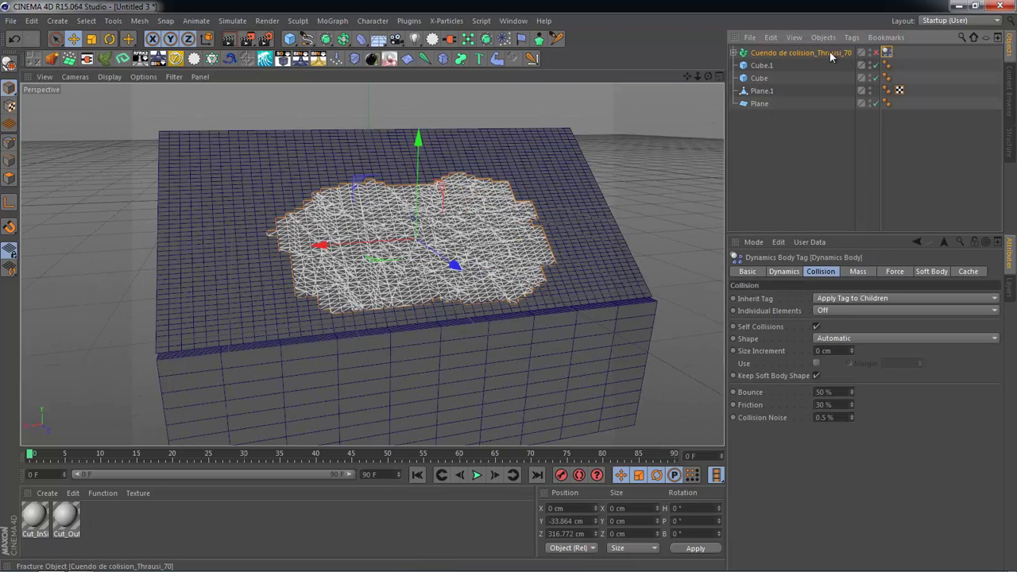
left_click(812, 51)
mouse_move(568, 149)
left_mouse_down("alt")
mouse_move(274, 286)
mouse_move(374, 284)
mouse_move(418, 429)
left_mouse_up("alt")
- Play the simulation and watch the fractured roof pieces fall in a maximised eye-level view
left_click(477, 474)
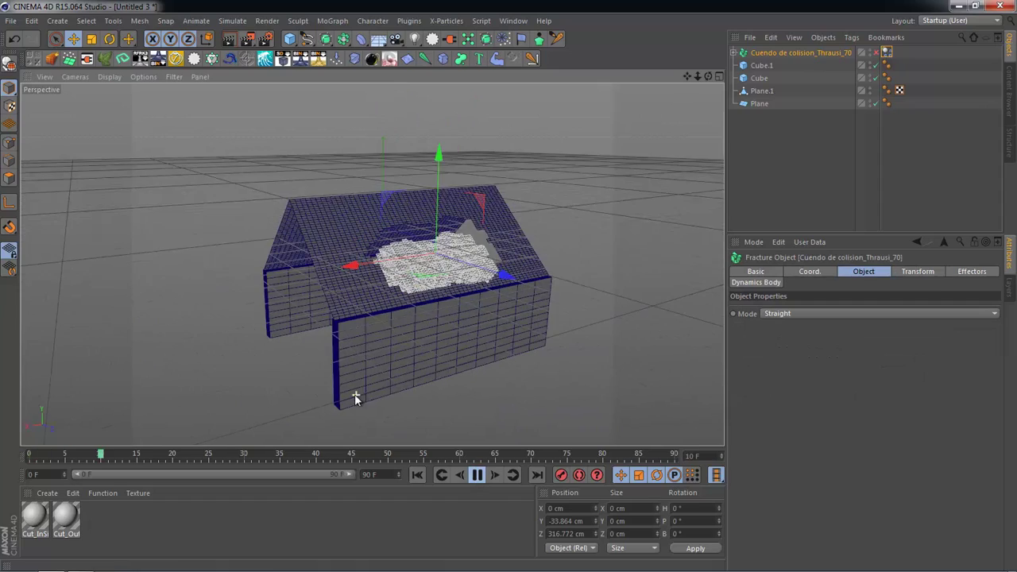
key("ctrl+Tab")
mouse_move(430, 365)
left_mouse_down("alt")
mouse_move(454, 291)
mouse_move(606, 310)
left_mouse_up("alt")
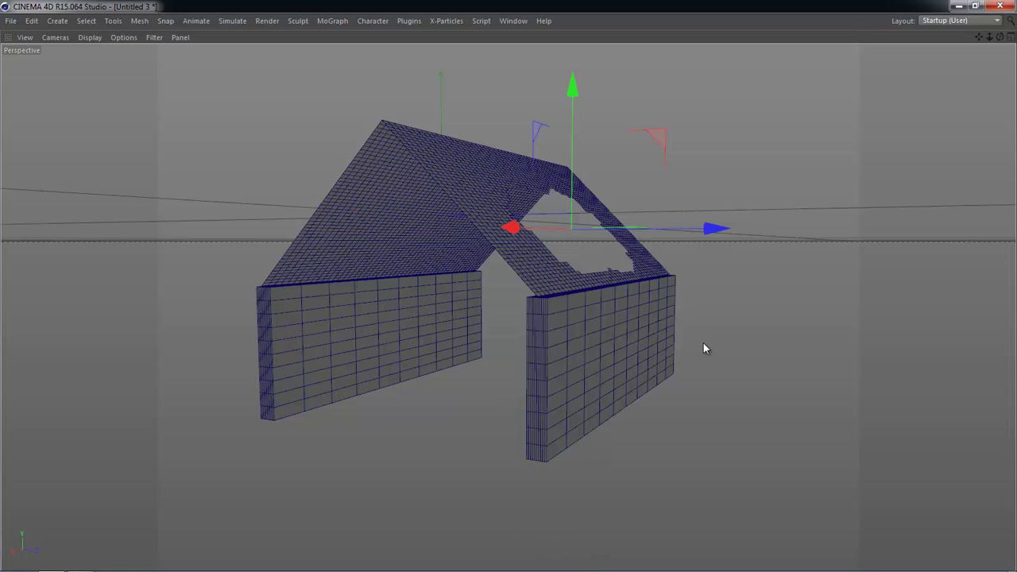
- Select the left and right roof slabs and the right wall of the house
left_click(330, 230)
left_click(179, 134)
left_click(295, 249)
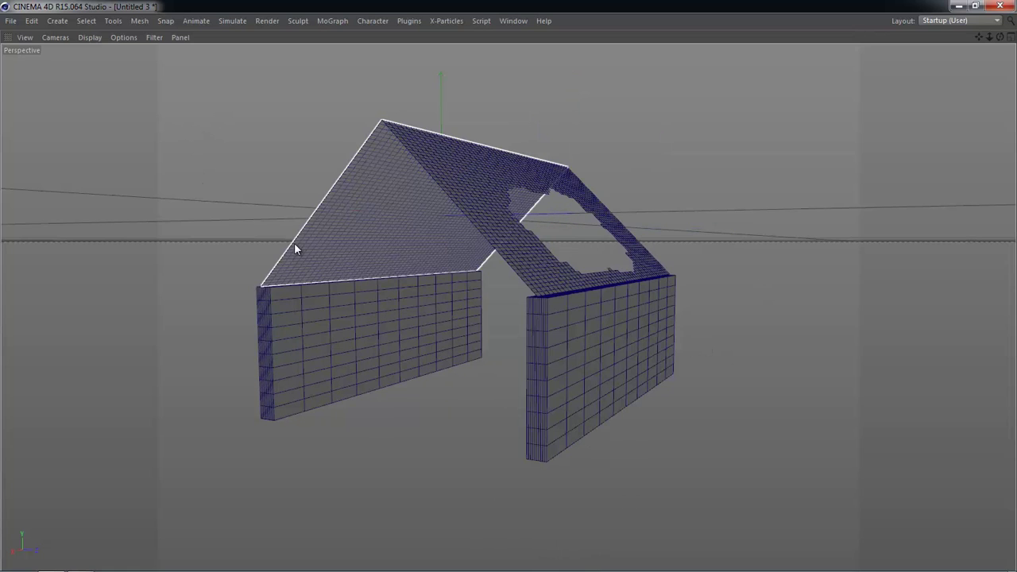
left_click(554, 295)
mouse_move(516, 358)
left_mouse_down("alt")
mouse_move(456, 354)
mouse_move(480, 121)
mouse_move(639, 303)
left_mouse_up("alt")
left_click(639, 303)
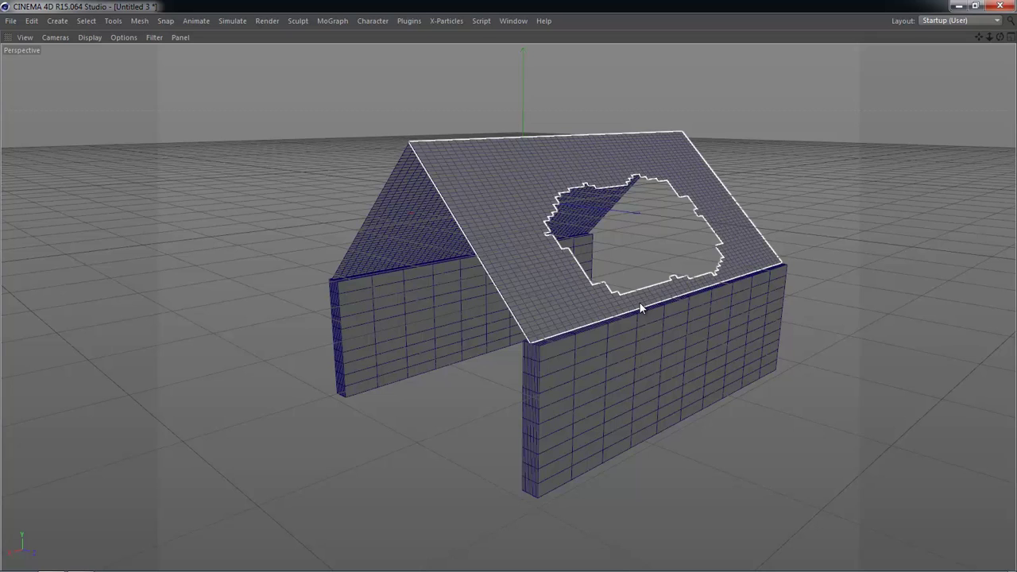
- Restore the layout, replay the debris simulation, then rewind to frame 0 and orbit the house
key("ctrl+Tab")
mouse_move(356, 230)
left_mouse_down("alt")
mouse_move(398, 264)
mouse_move(417, 310)
mouse_move(480, 284)
mouse_move(448, 225)
mouse_move(404, 291)
mouse_move(416, 313)
mouse_move(372, 346)
mouse_move(420, 356)
mouse_move(429, 373)
left_mouse_up("alt")
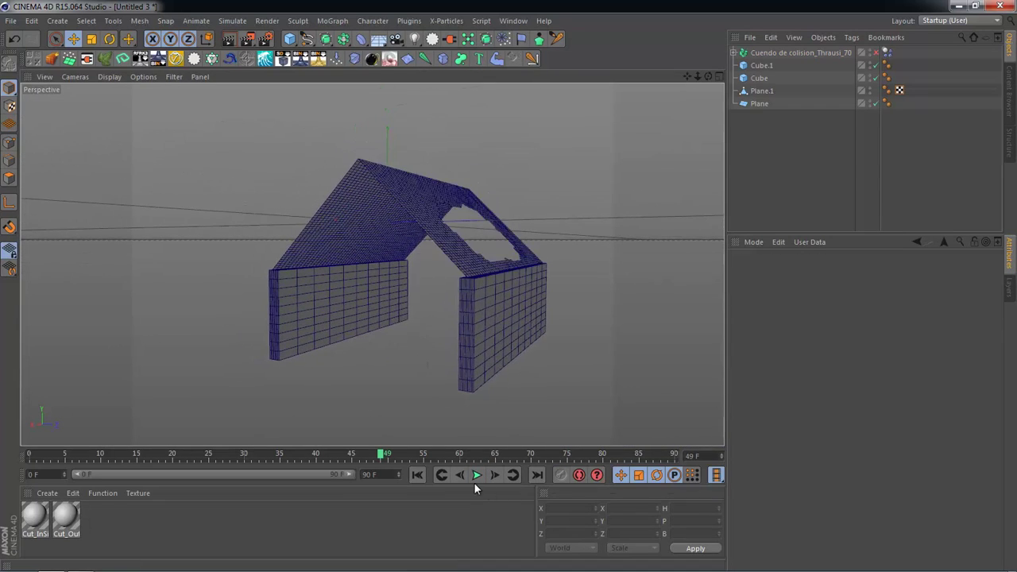
left_click(425, 474)
left_click(477, 476)
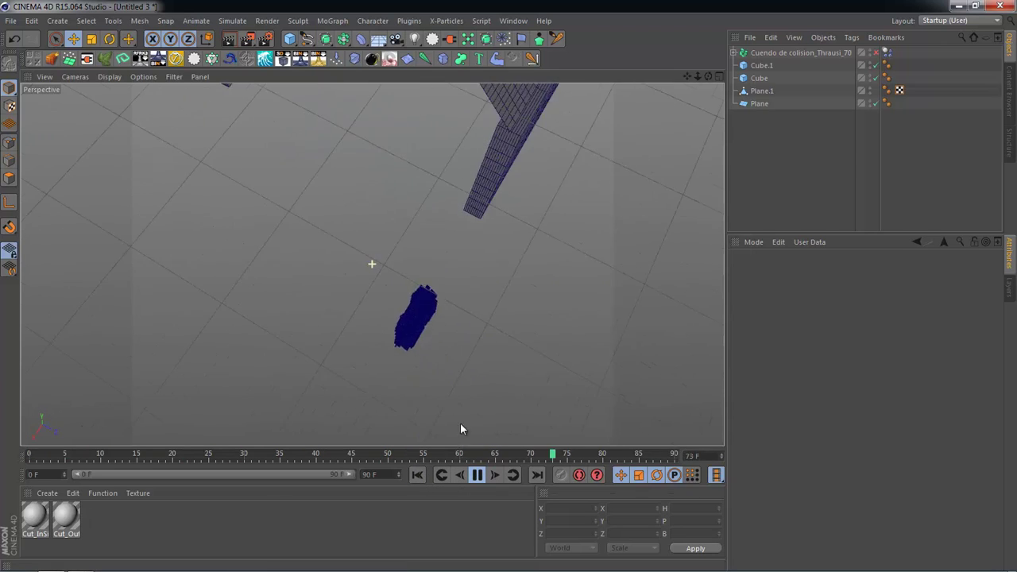
left_click(476, 475)
left_click(417, 474)
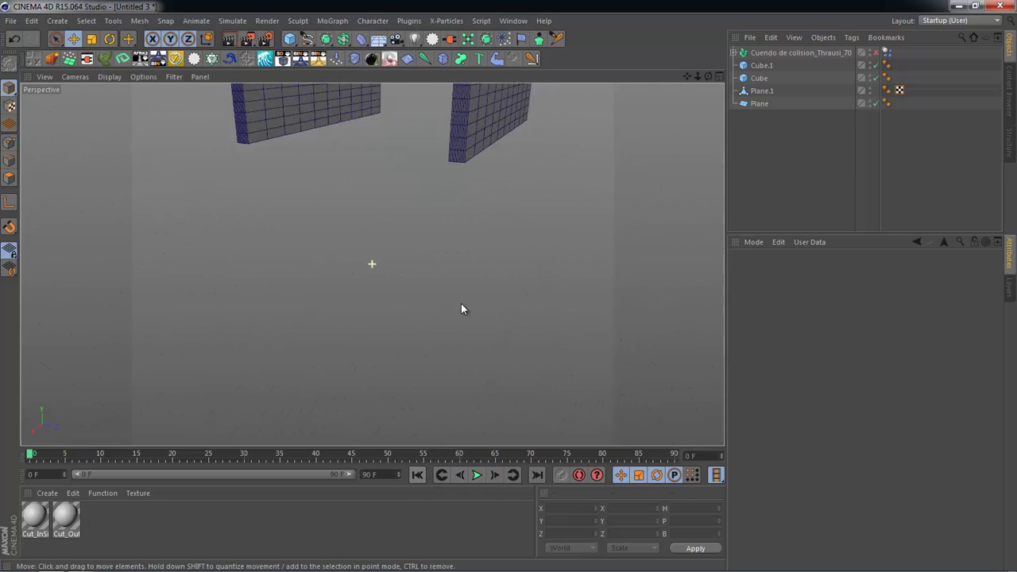
left_click_drag(469, 380, 437, 433, "alt")
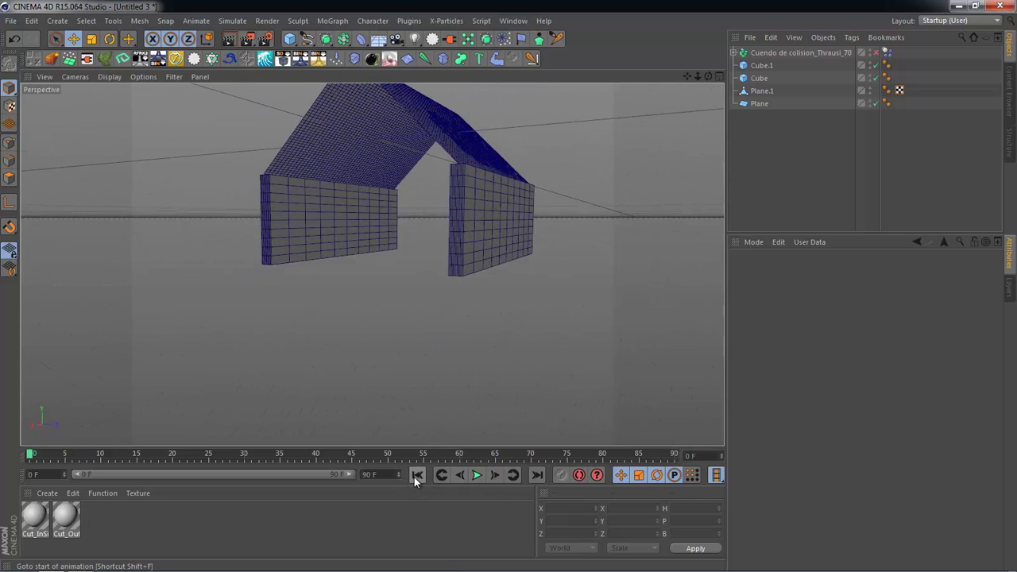
left_click_drag(451, 370, 470, 412, "alt")
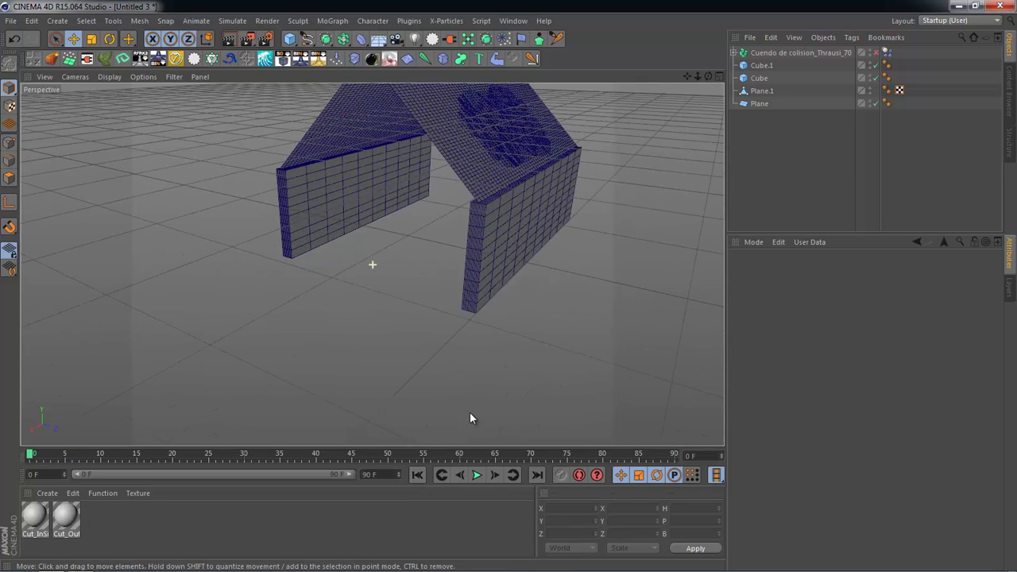
left_click_drag(487, 319, 493, 385, "alt")
- Frame the house in the Right view and add a new Plane object
middle_click(389, 345)
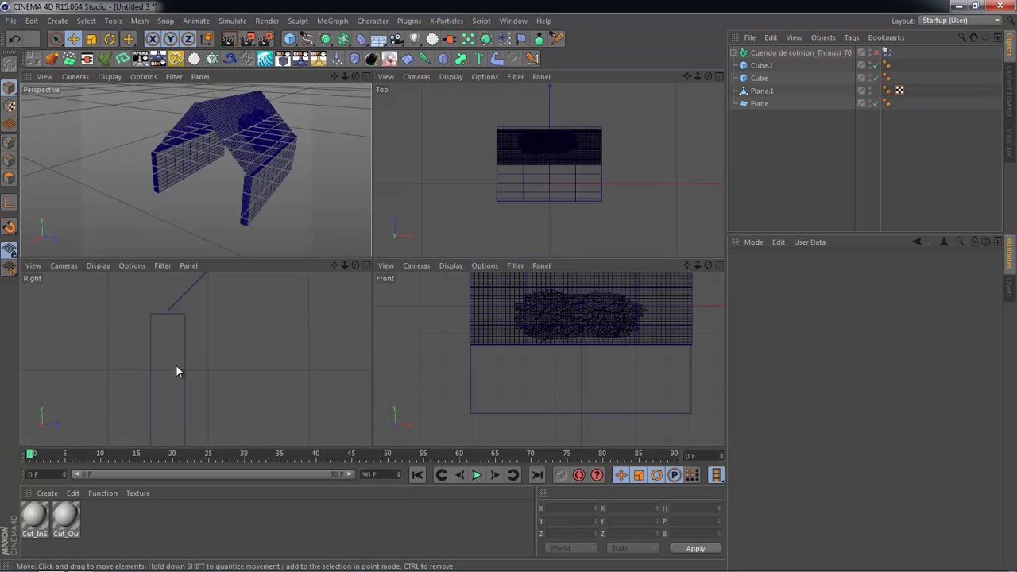
middle_click(176, 365)
scroll(338, 373, "down", 2)
scroll(432, 391, "down", 2)
middle_click_drag(433, 391, 315, 303, "alt")
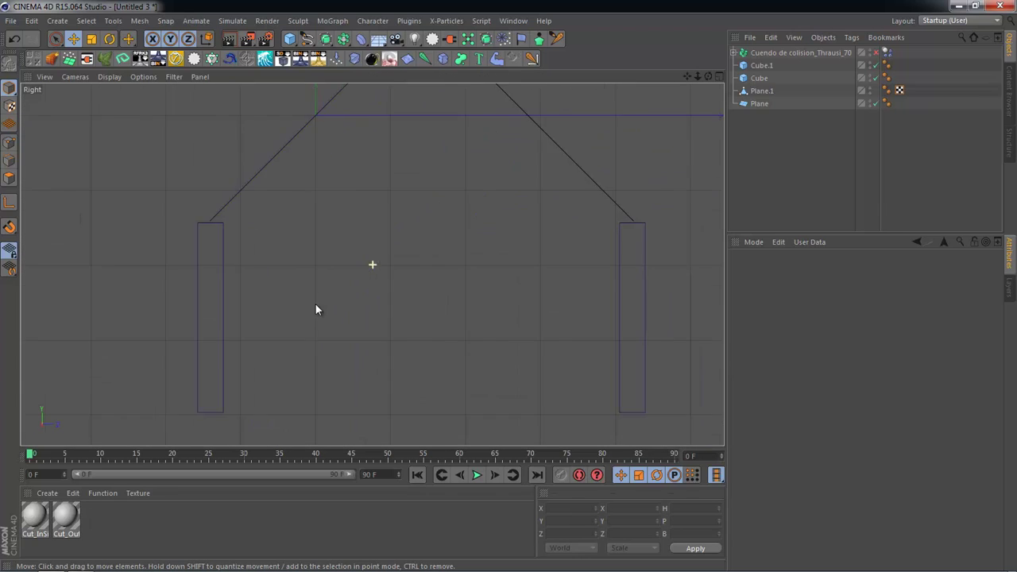
scroll(315, 303, "down", 2)
middle_click_drag(417, 381, 399, 348, "alt")
left_click(289, 41)
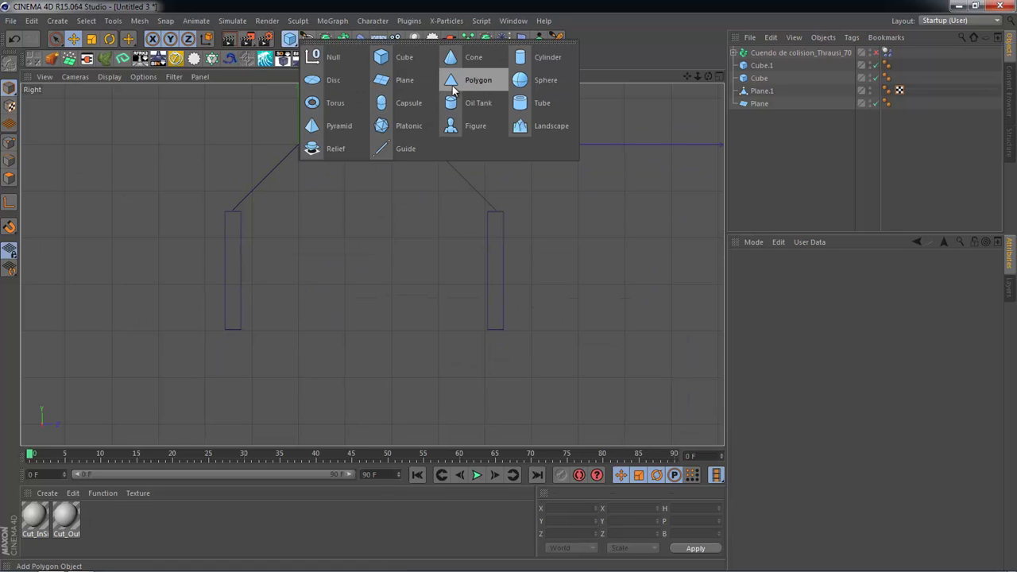
left_click(393, 80)
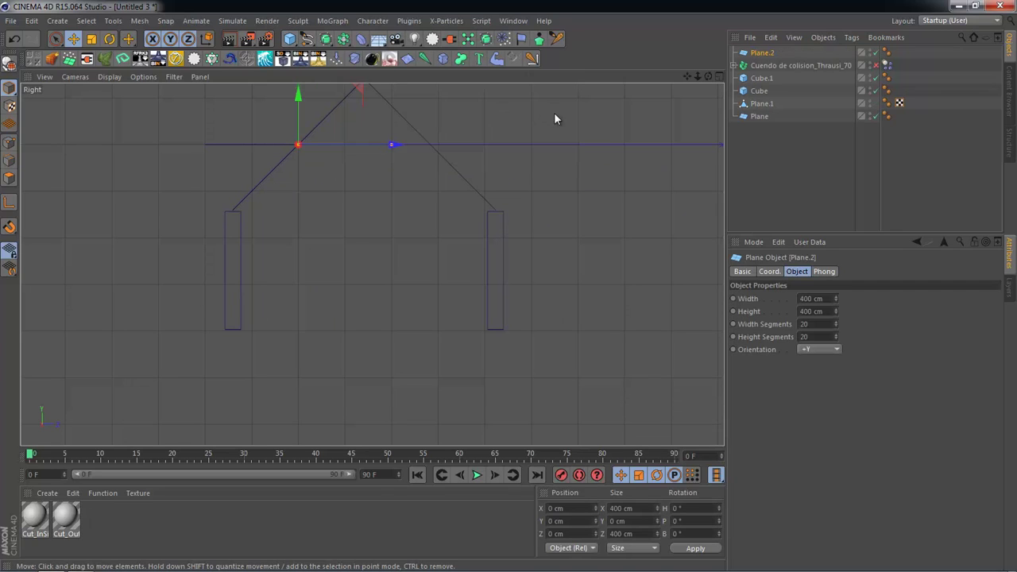
- Lower the plane to Y -399.5 cm at the wall base and scale it to about 1927 cm square
mouse_move(300, 140)
left_mouse_down()
mouse_move(310, 327)
mouse_move(383, 331)
left_mouse_up()
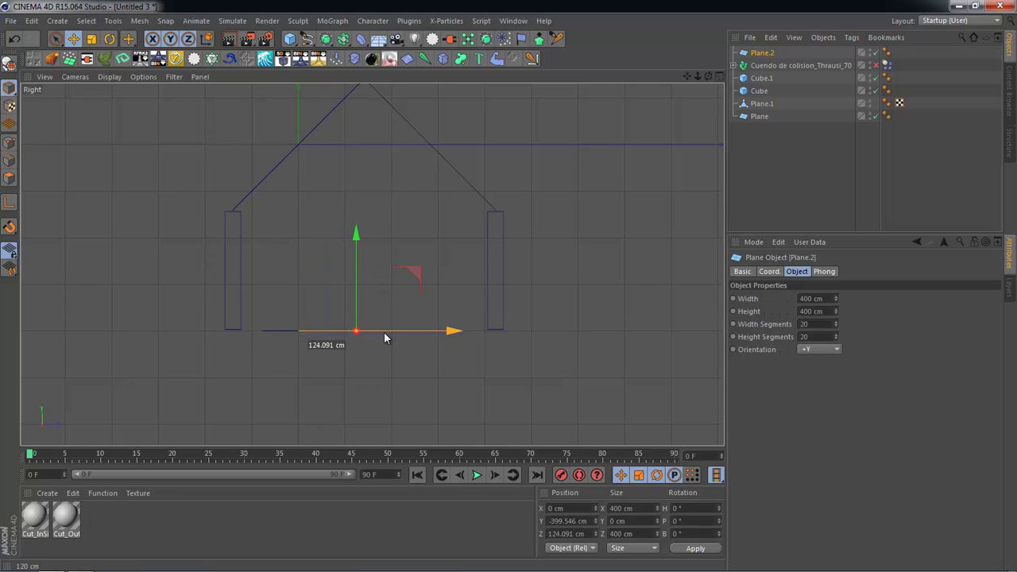
middle_click(422, 248)
middle_click(476, 207)
scroll(509, 232, "down", 2)
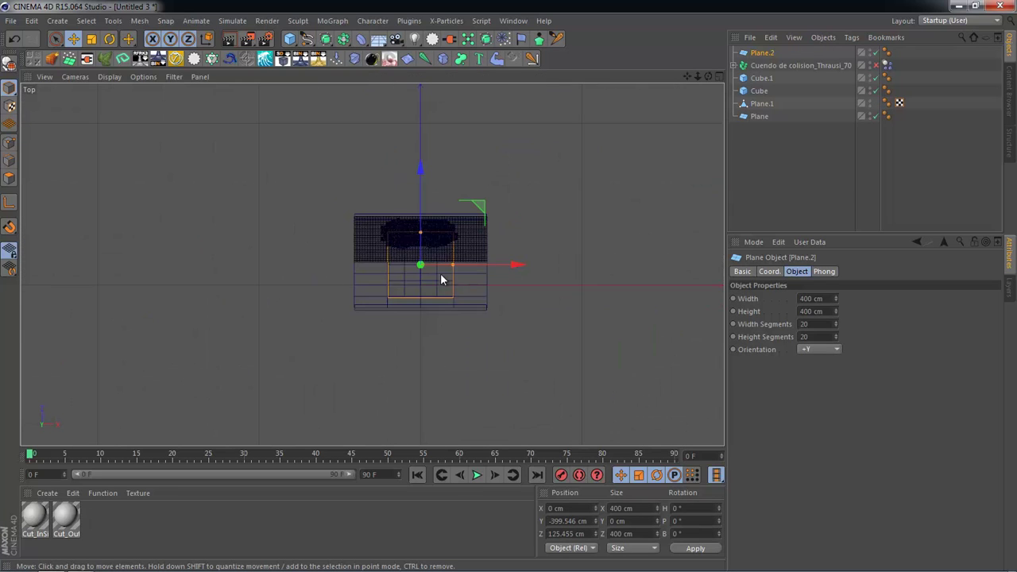
key("t")
mouse_move(517, 283)
left_mouse_down()
mouse_move(539, 285)
mouse_move(371, 265)
mouse_move(340, 243)
left_mouse_up()
key("e")
- Set the plane's Width and Height Segments to 80 each
left_click(881, 152)
left_click(770, 53)
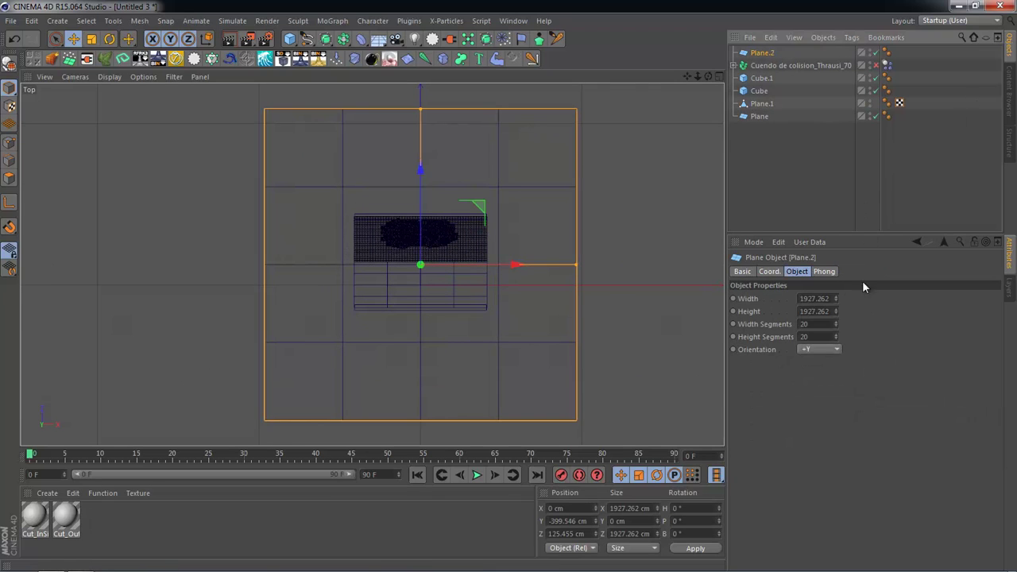
double_click(804, 324)
type("80")
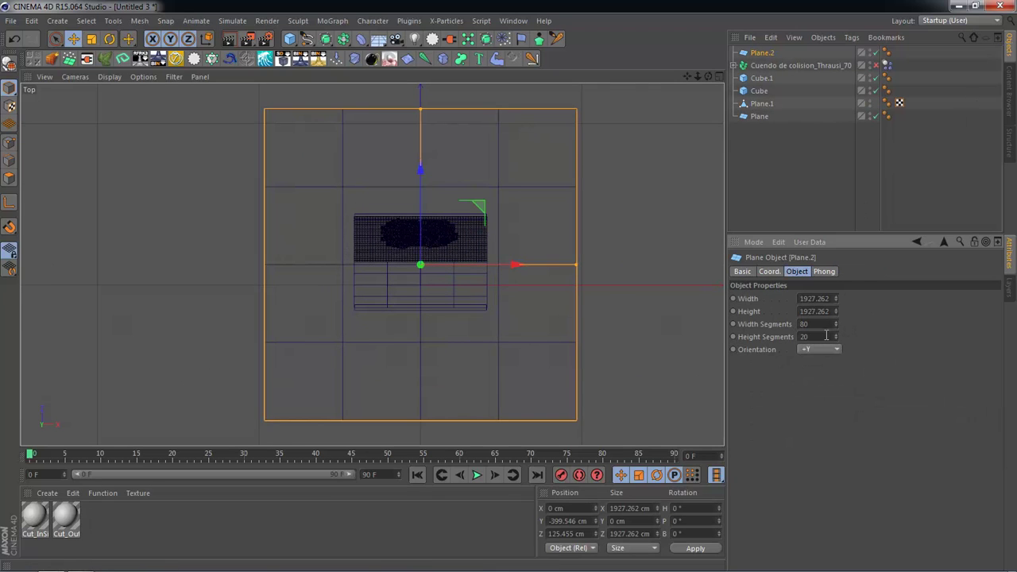
key("Tab")
type("80")
key("Return")
- Orbit the Perspective view around the house and new floor, then clear the selection
middle_click(488, 277)
middle_click(307, 197)
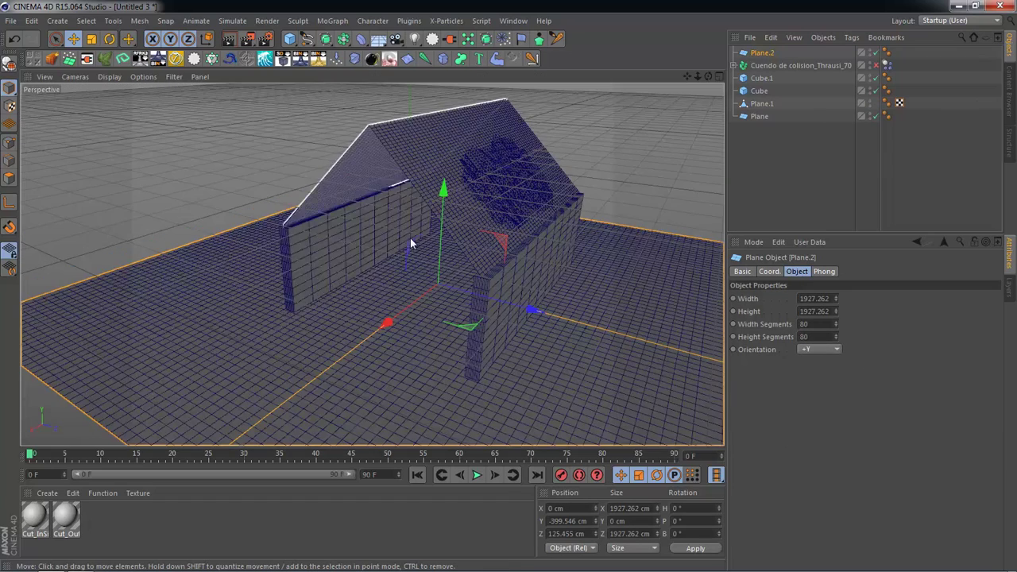
mouse_move(409, 237)
left_mouse_down("alt")
mouse_move(459, 298)
mouse_move(488, 319)
mouse_move(505, 318)
mouse_move(392, 311)
mouse_move(548, 294)
mouse_move(517, 362)
mouse_move(405, 354)
mouse_move(495, 370)
mouse_move(493, 355)
left_mouse_up("alt")
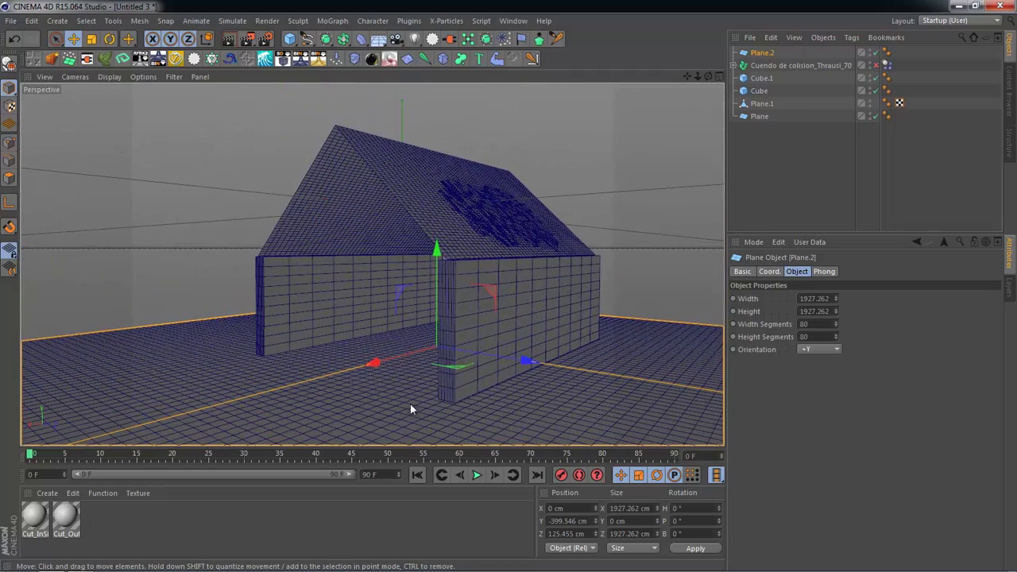
left_click(498, 205)
left_click(865, 186)
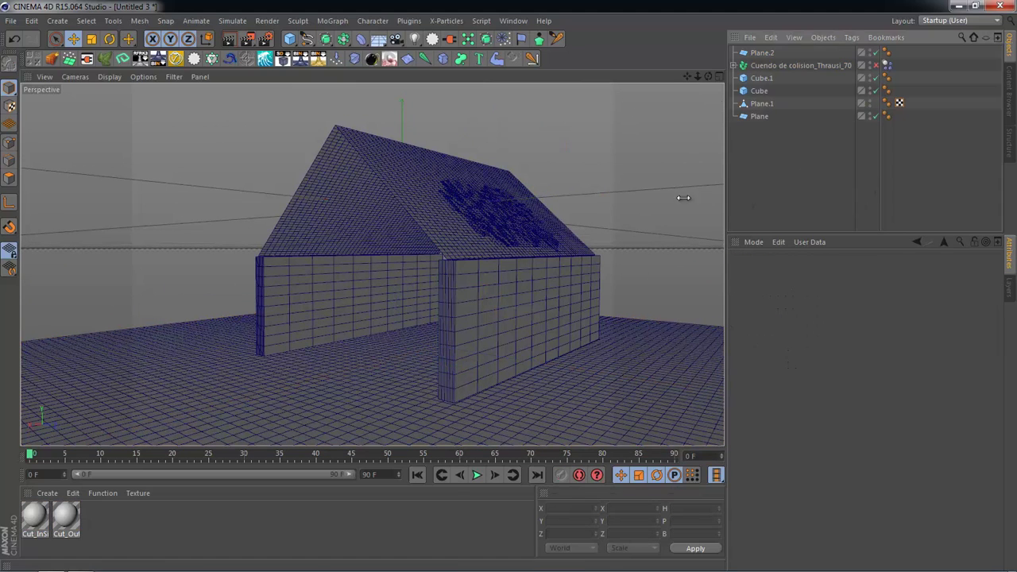
- Give Plane.2 a Collider Body simulation tag and maximise its tag settings
left_click(761, 53)
left_click_drag(707, 159, 637, 310, "alt")
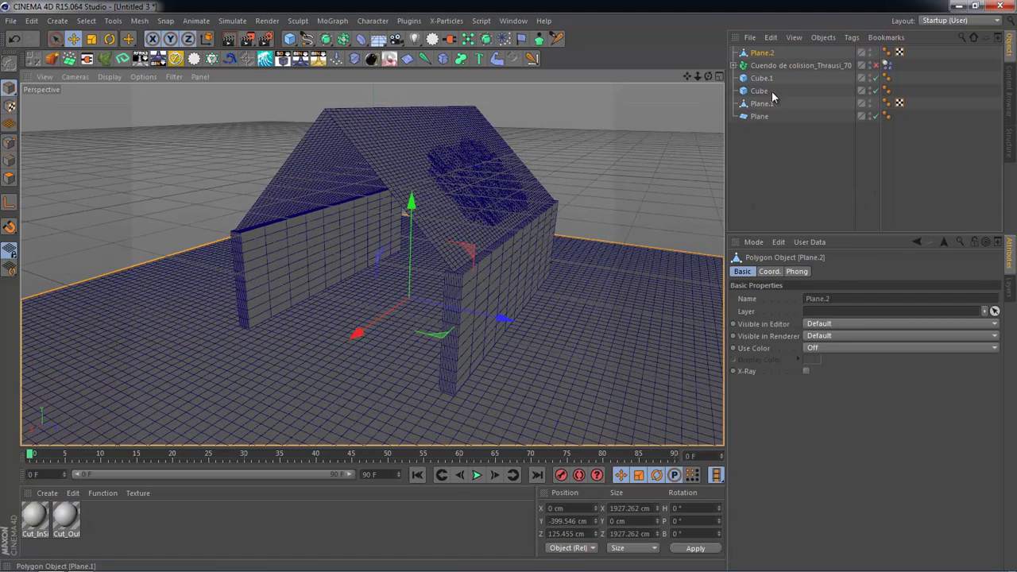
right_click(762, 53)
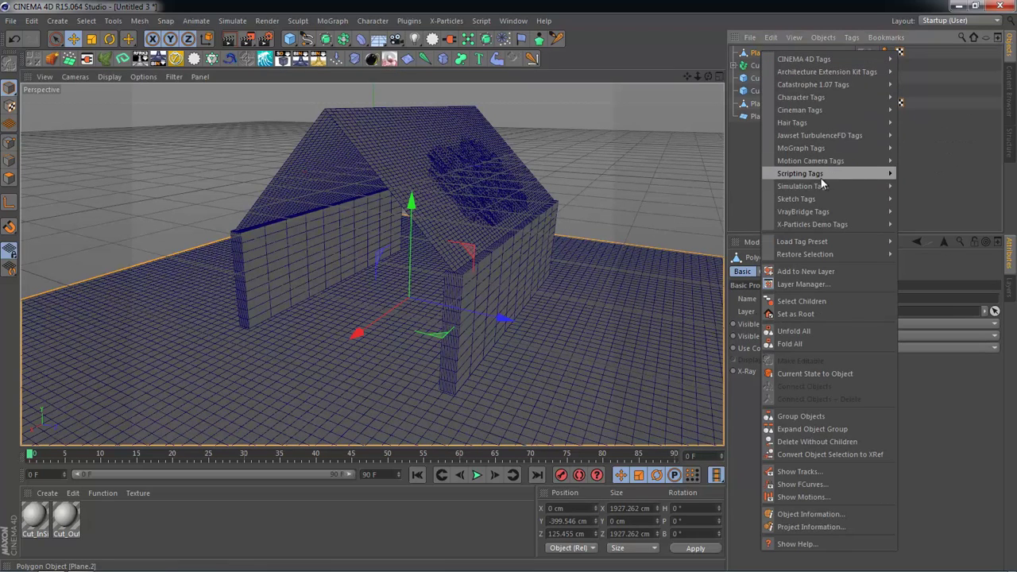
mouse_move(802, 186)
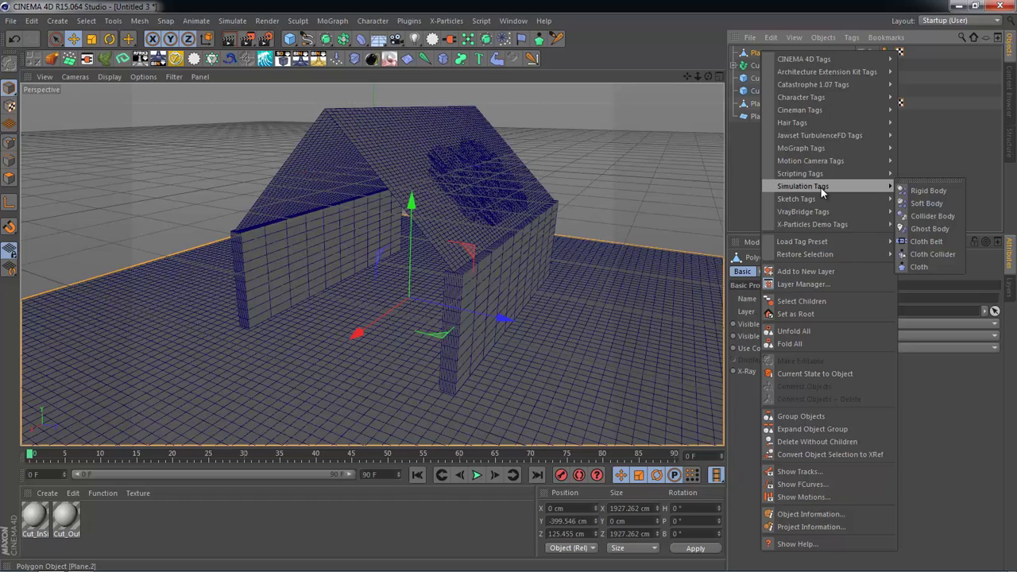
left_click(941, 217)
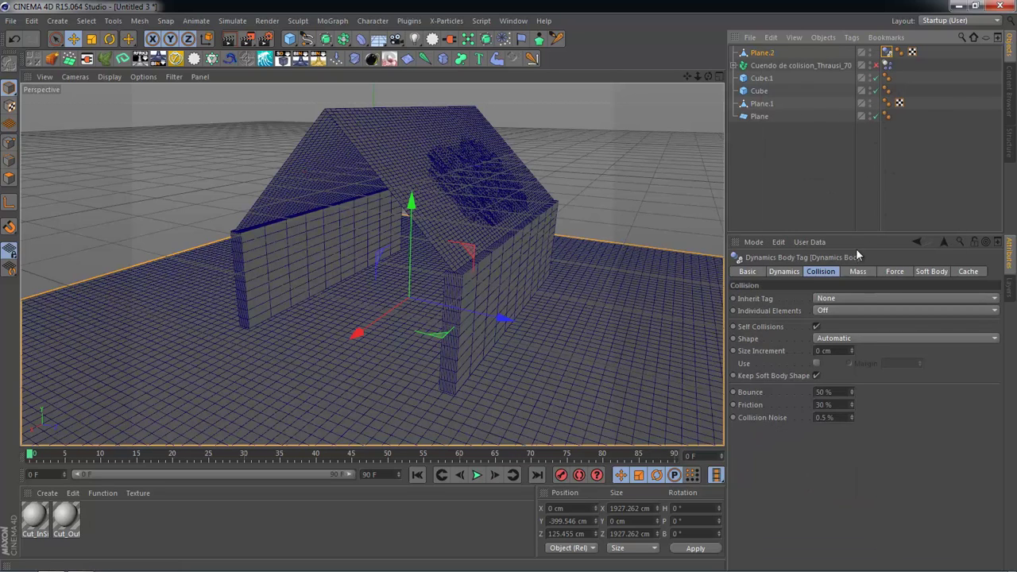
key("ctrl+Tab")
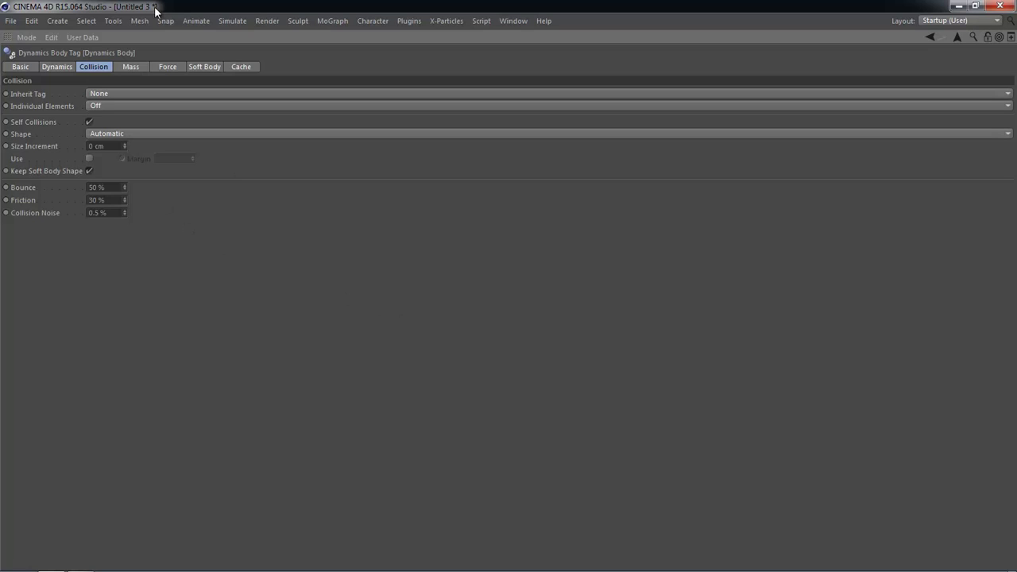
- Review the collider tag's Basic, Dynamics, Collision, Mass, Force and Soft Body tabs, then restore the layout
left_click(20, 67)
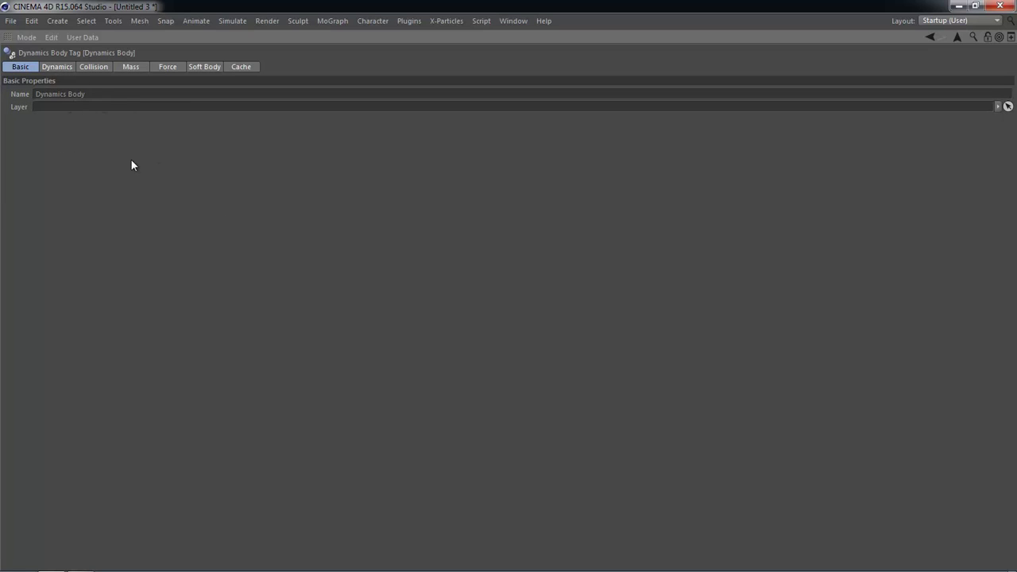
left_click(54, 69)
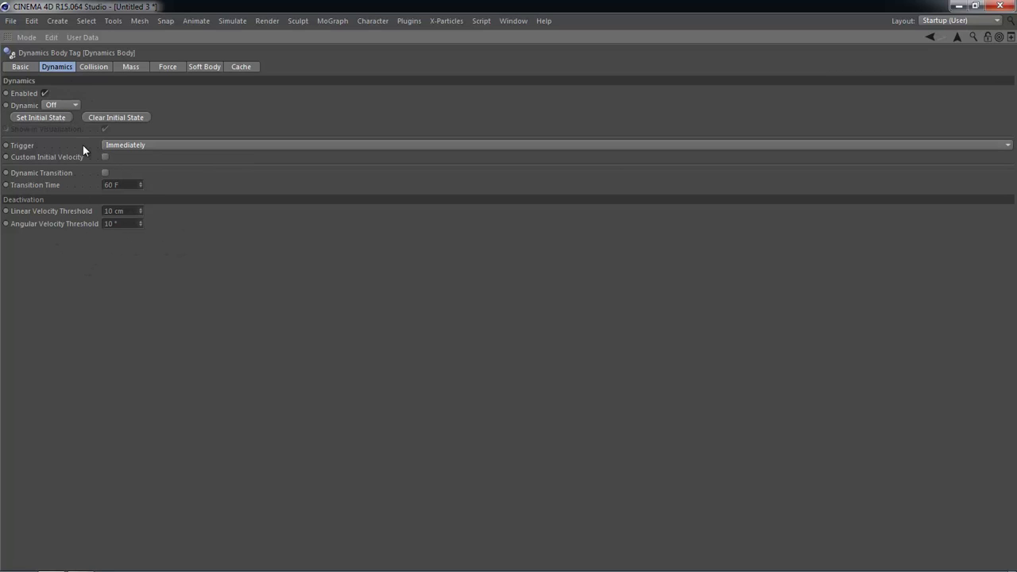
left_click(100, 68)
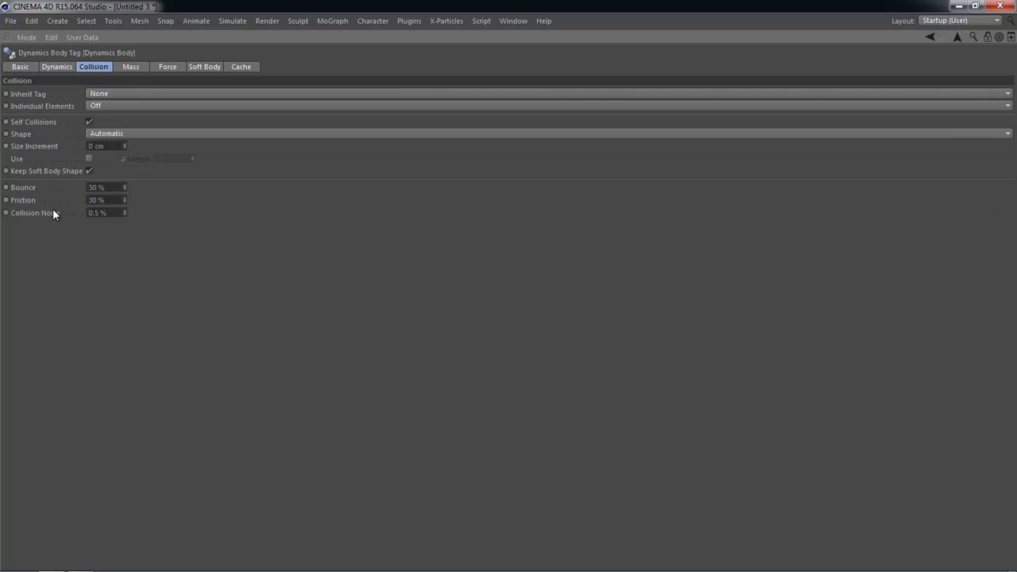
left_click(132, 68)
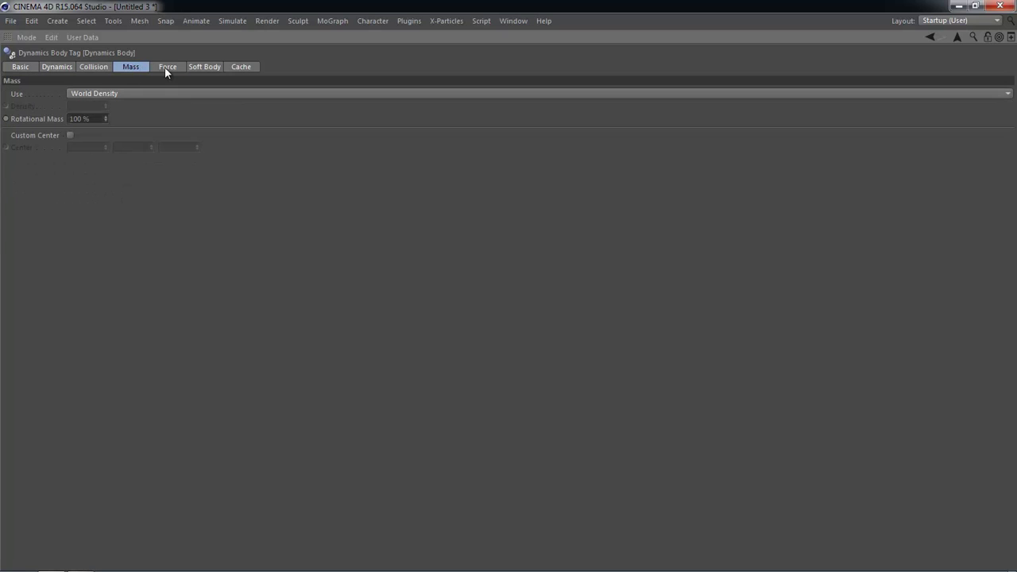
left_click(166, 67)
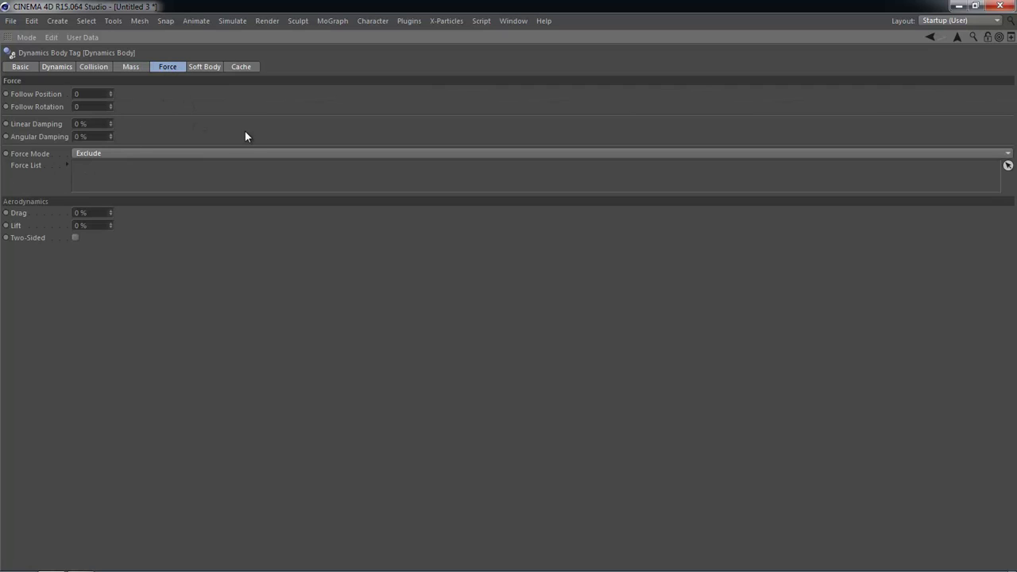
left_click(203, 71)
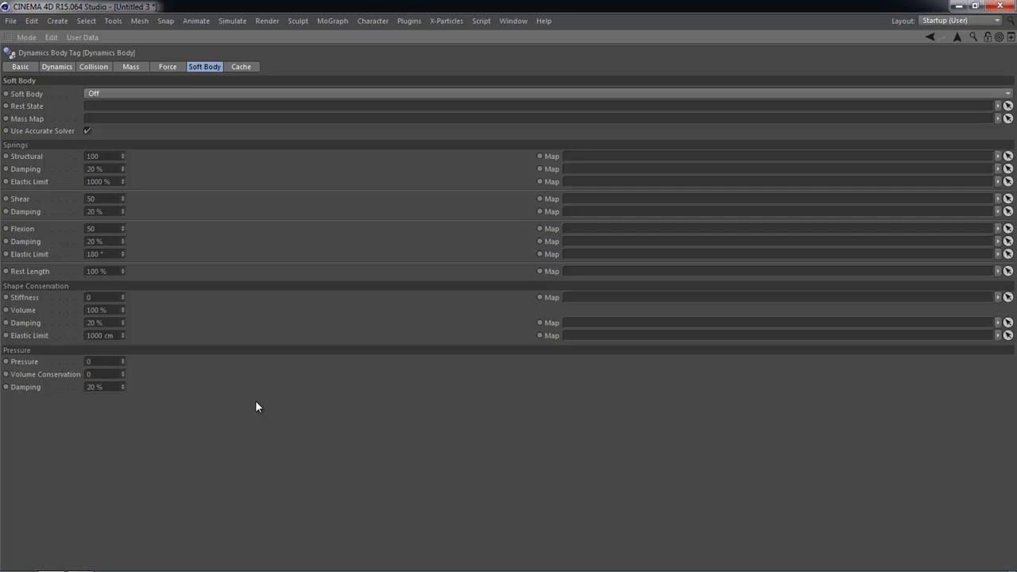
key("ctrl+Tab")
left_click(340, 382)
- Play the simulation with F8 in a maximised viewport, watching roof pieces land on the floor
key("ctrl+Tab")
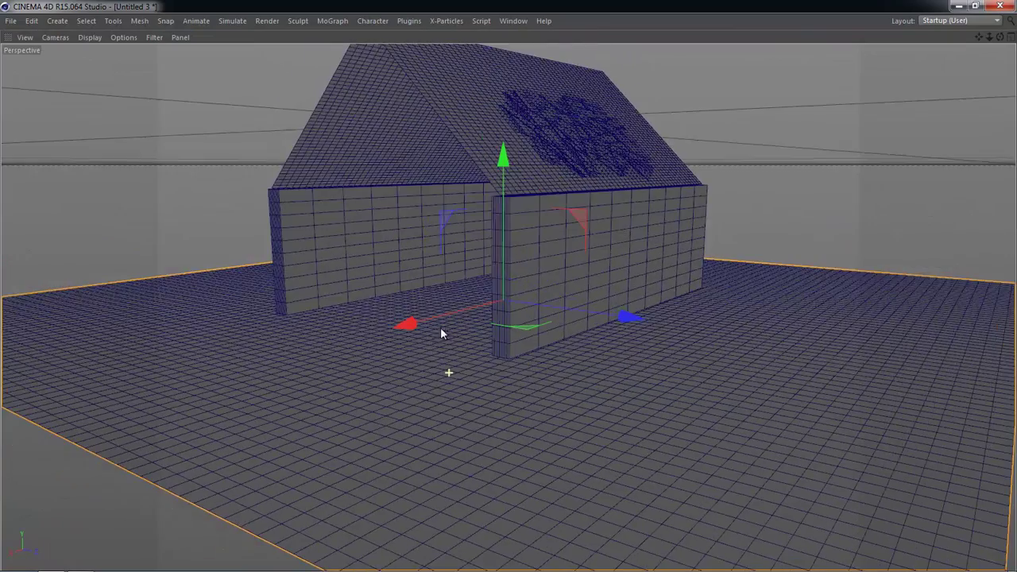
left_click_drag(441, 360, 545, 429, "alt")
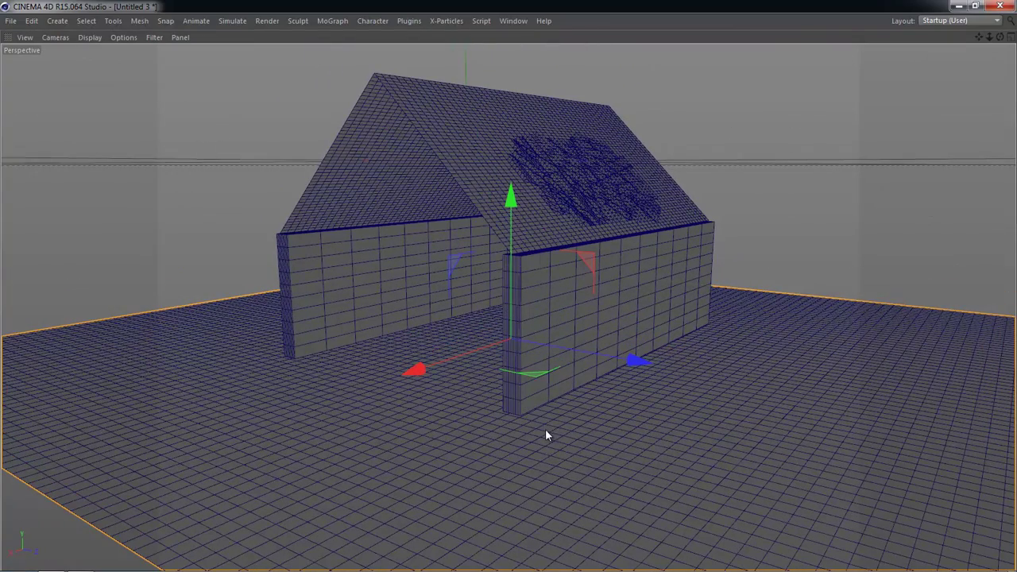
key("F8")
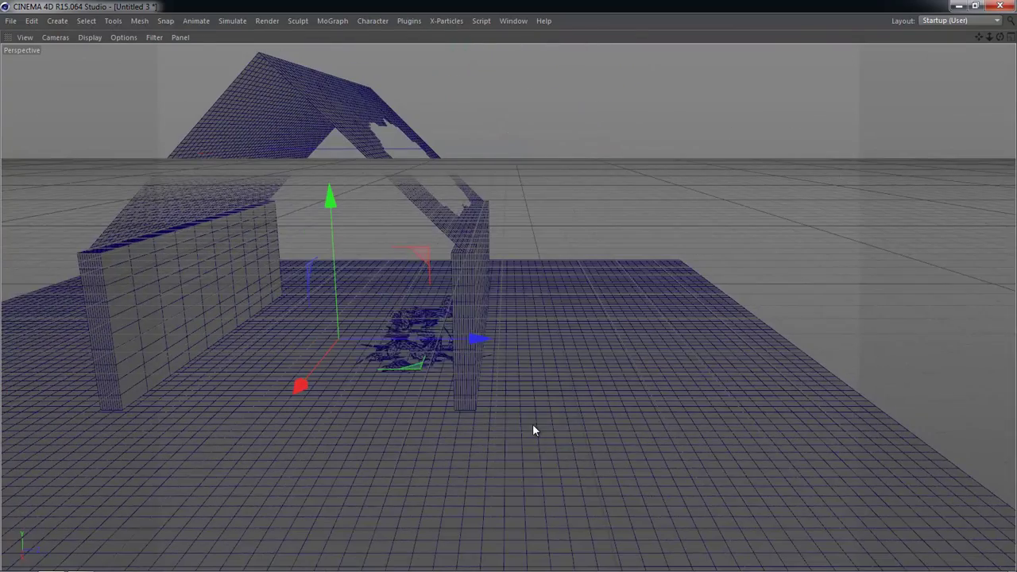
mouse_move(552, 432)
left_mouse_down("alt")
mouse_move(510, 275)
mouse_move(511, 316)
mouse_move(518, 273)
mouse_move(502, 311)
mouse_move(487, 464)
left_mouse_up("alt")
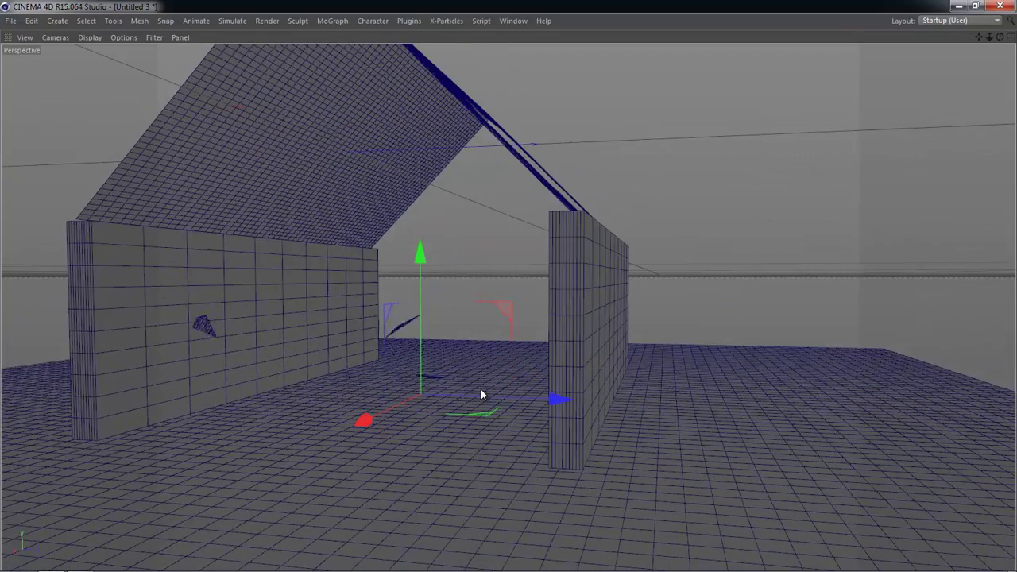
left_click(481, 391)
middle_click(480, 391)
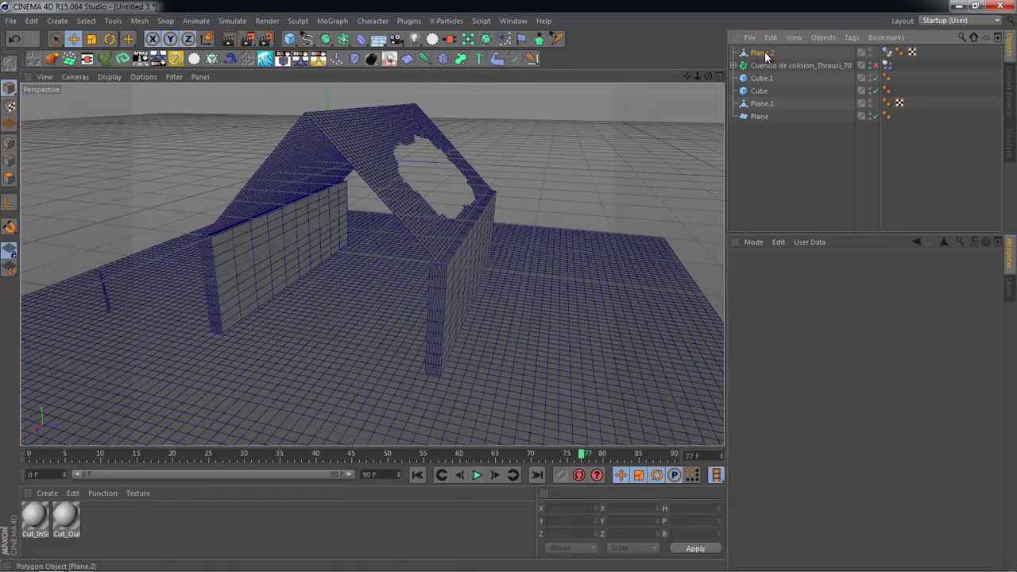
- Set the roof Dynamics Body's collision Size Increment to 25 cm
left_click(886, 52)
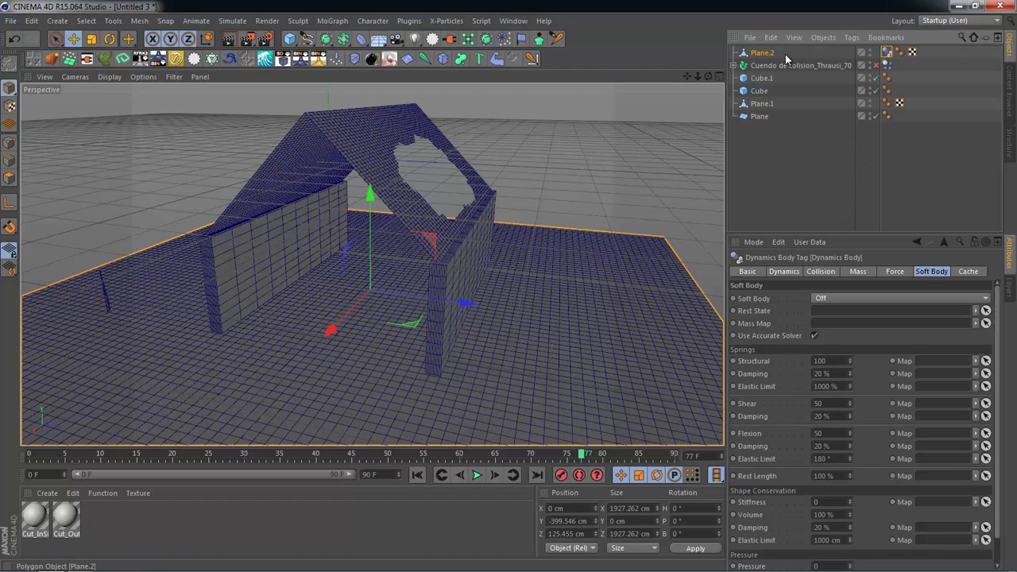
left_click(819, 272)
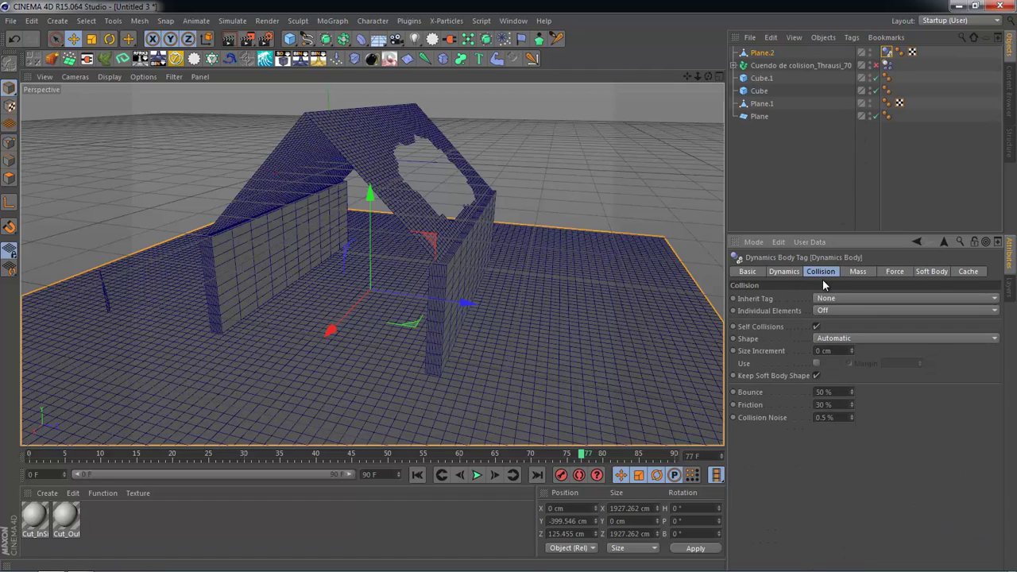
left_click(785, 272)
left_click(858, 272)
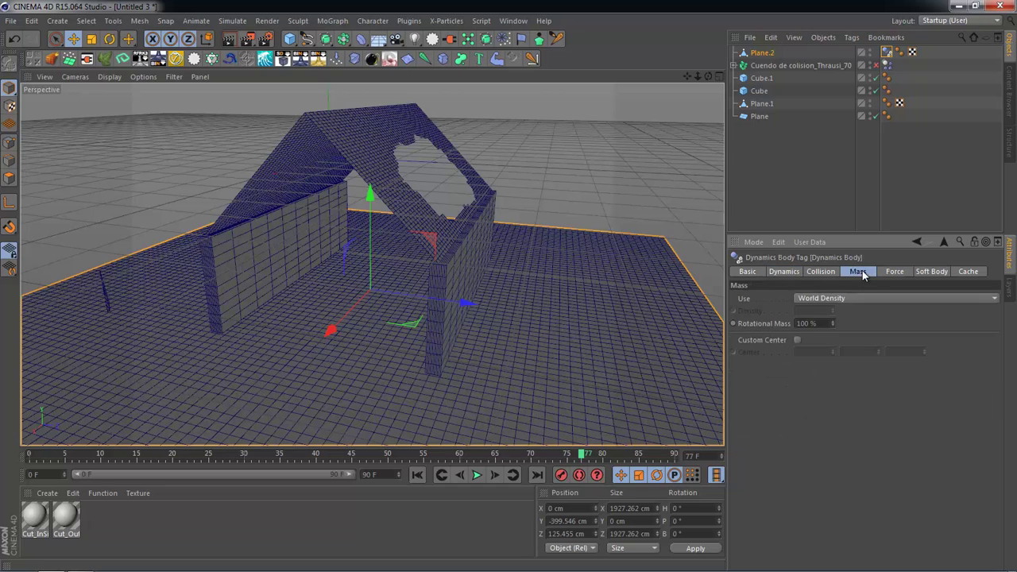
left_click(821, 272)
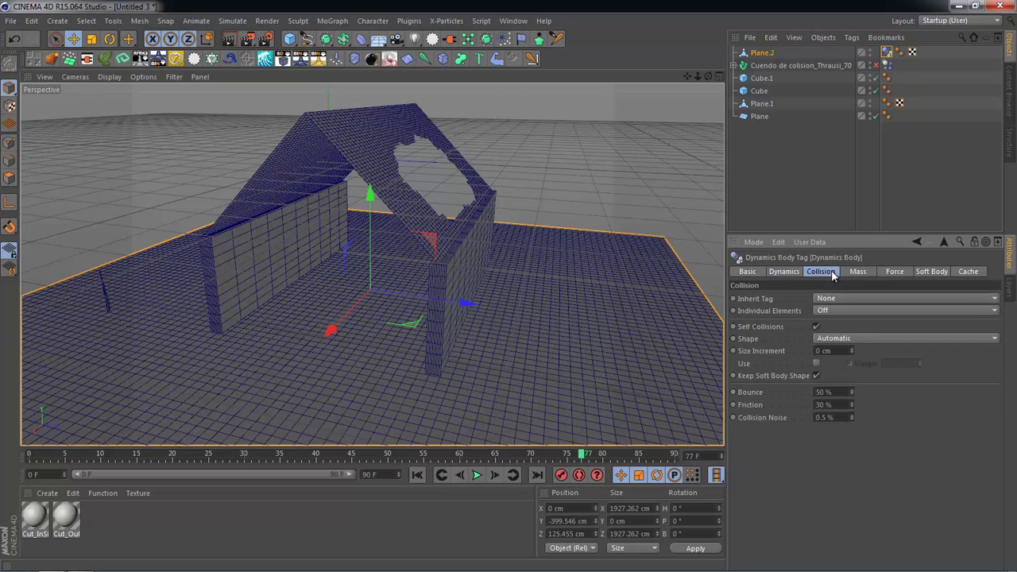
left_click(895, 272)
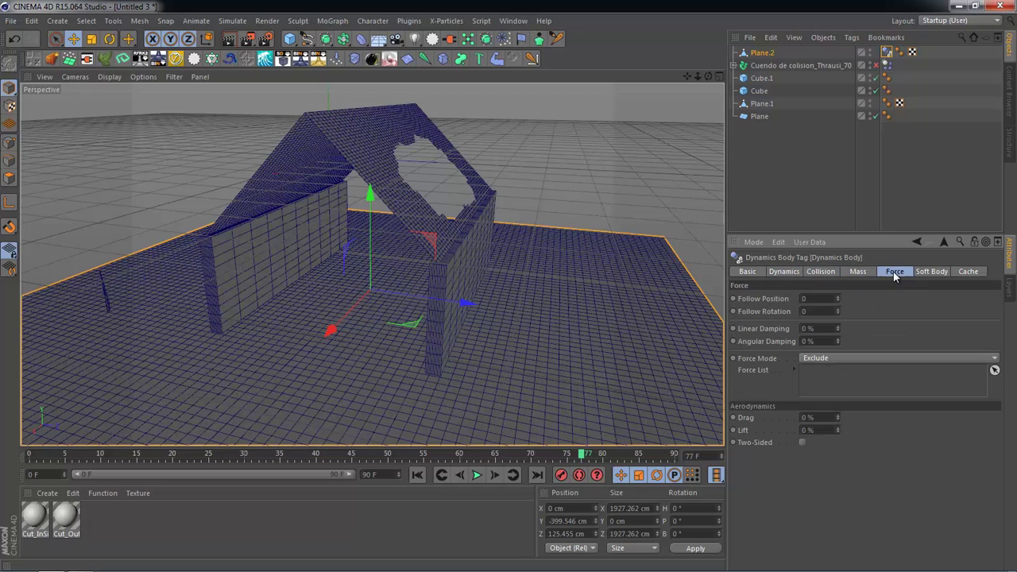
left_click(819, 271)
left_click(781, 272)
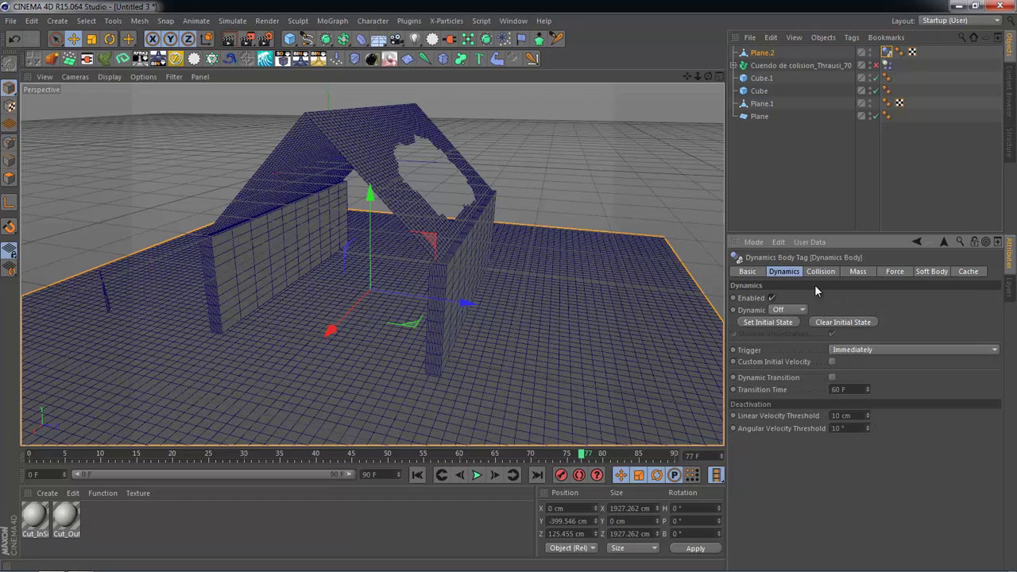
left_click(819, 273)
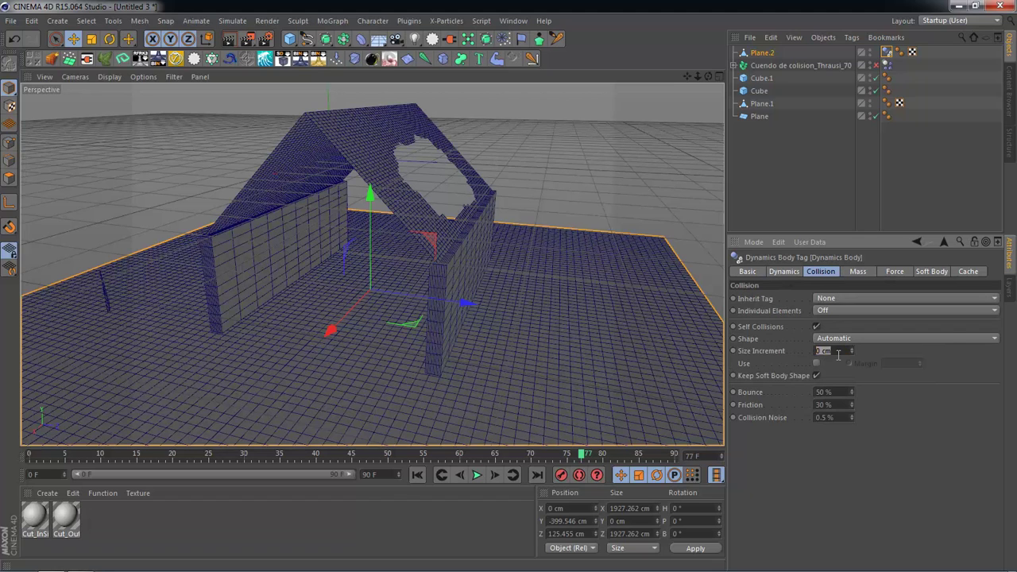
type("25")
key("Return")
- Rewind to frame 0 and play the simulation with the new collision size
left_click(417, 474)
left_click(476, 475)
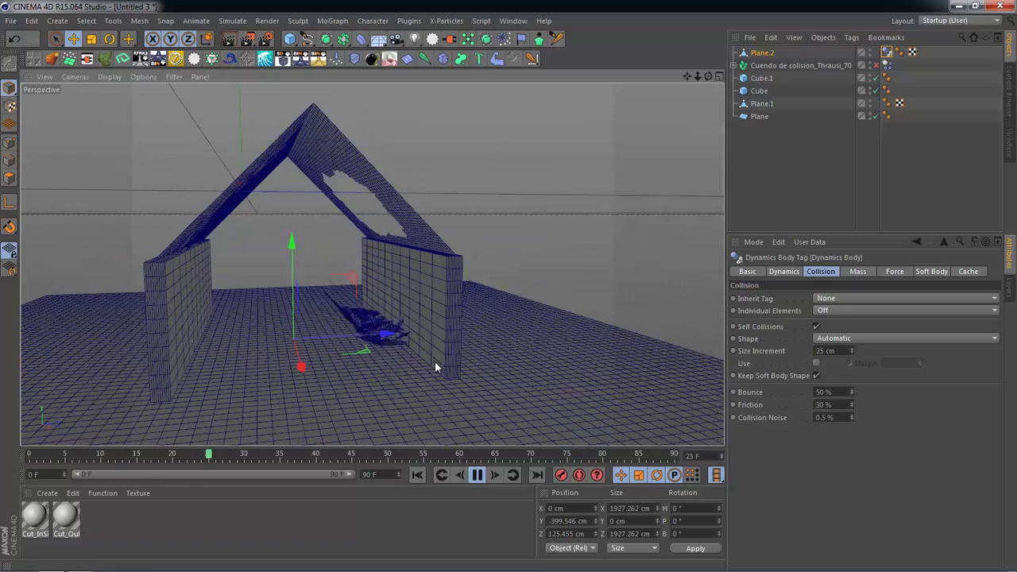
scroll(401, 390, "up", 5)
scroll(413, 373, "up", 5)
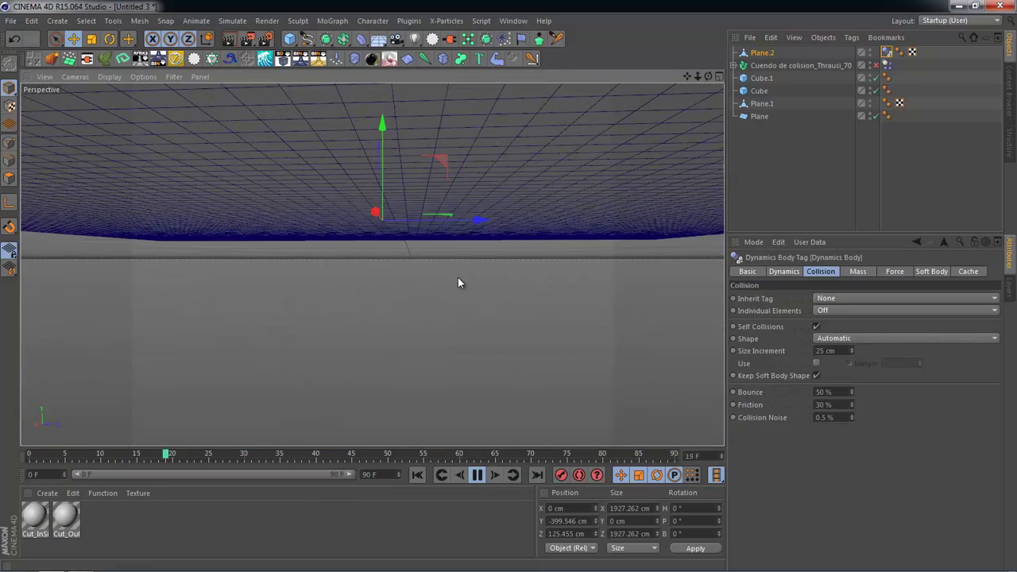
scroll(484, 256, "down", 8)
scroll(479, 332, "up", 3)
scroll(483, 329, "up", 2)
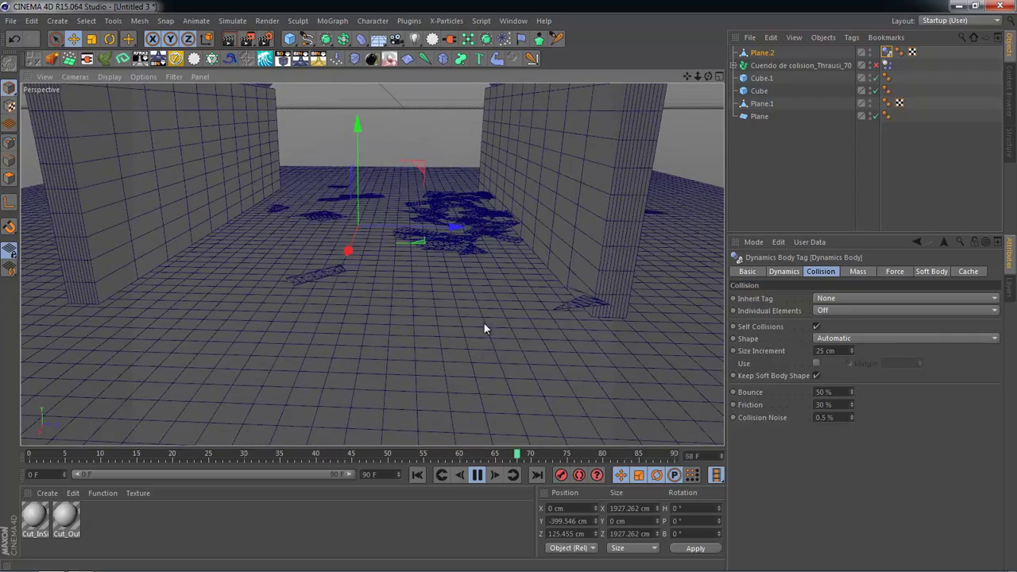
scroll(400, 292, "up", 2)
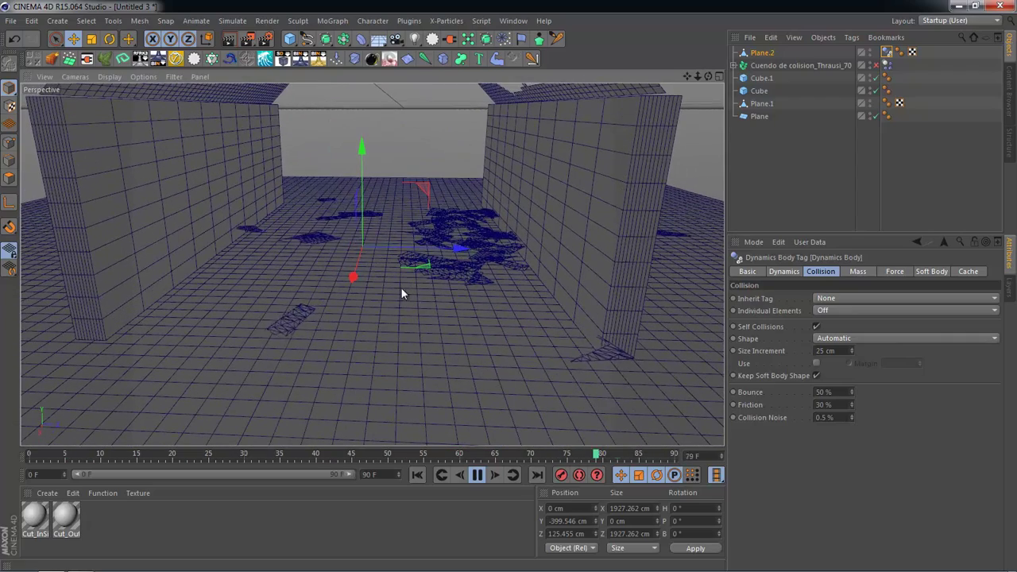
- Pause, rewind and replay the simulation, orbiting closer to the roof and walls
left_click(478, 475)
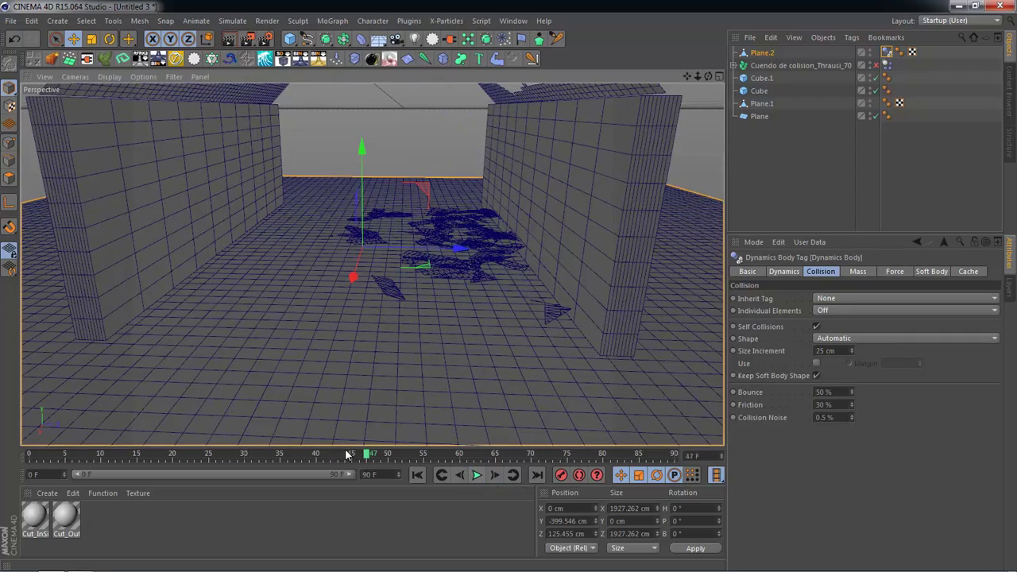
left_click(417, 475)
mouse_move(467, 371)
left_mouse_down("alt")
mouse_move(508, 325)
mouse_move(460, 373)
mouse_move(474, 374)
left_mouse_up("alt")
left_click(477, 475)
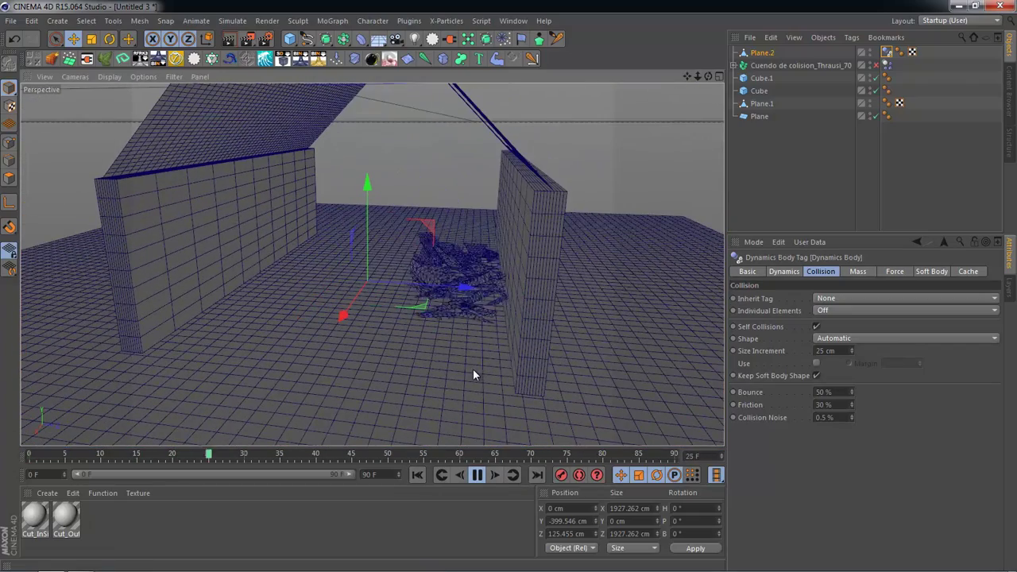
left_click(477, 475)
left_click_drag(44, 455, 30, 455)
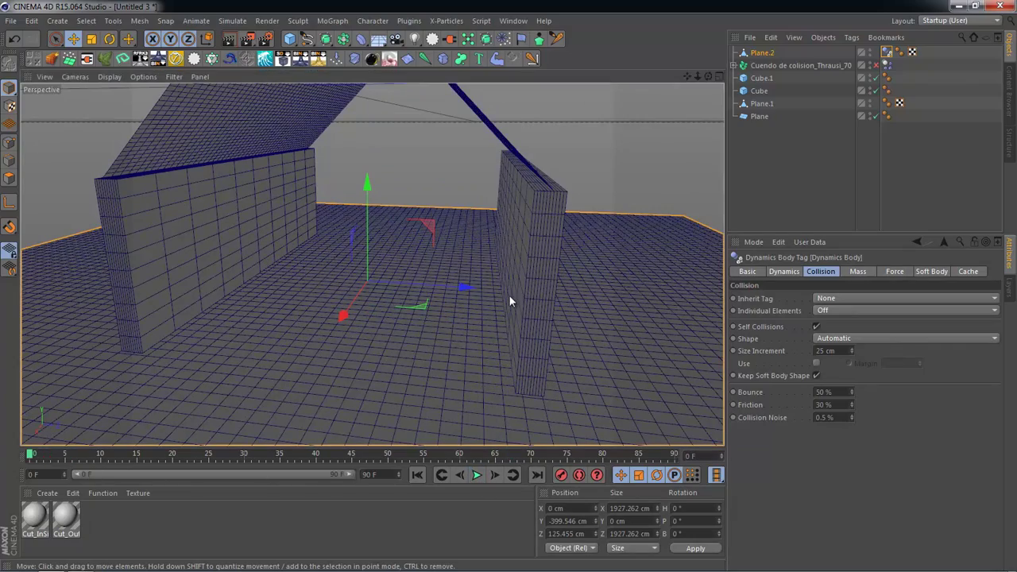
mouse_move(509, 296)
left_mouse_down("alt")
mouse_move(411, 347)
mouse_move(377, 324)
mouse_move(393, 366)
mouse_move(404, 310)
mouse_move(418, 363)
mouse_move(451, 355)
mouse_move(472, 413)
left_mouse_up("alt")
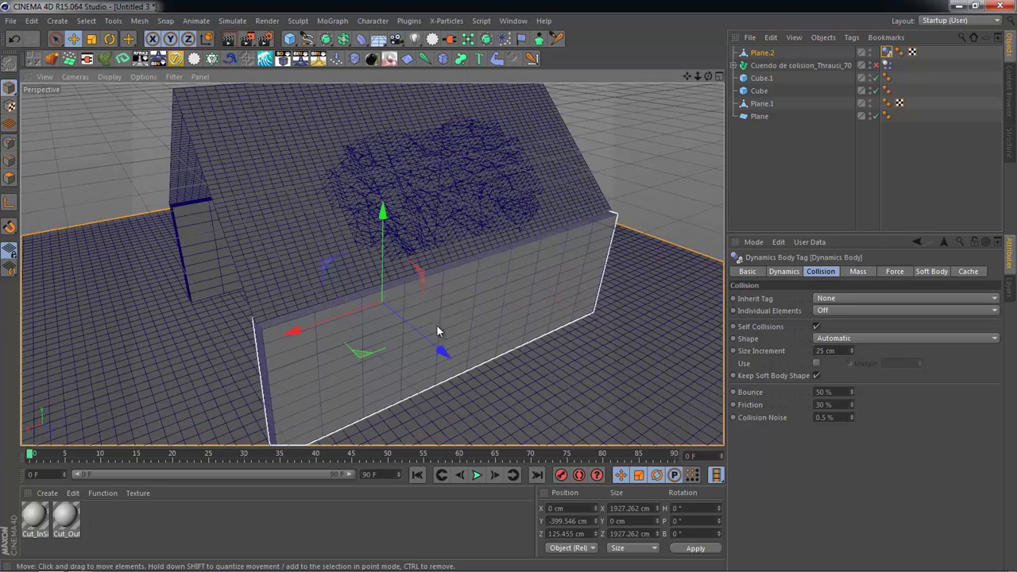
left_click_drag(499, 367, 498, 370, "alt")
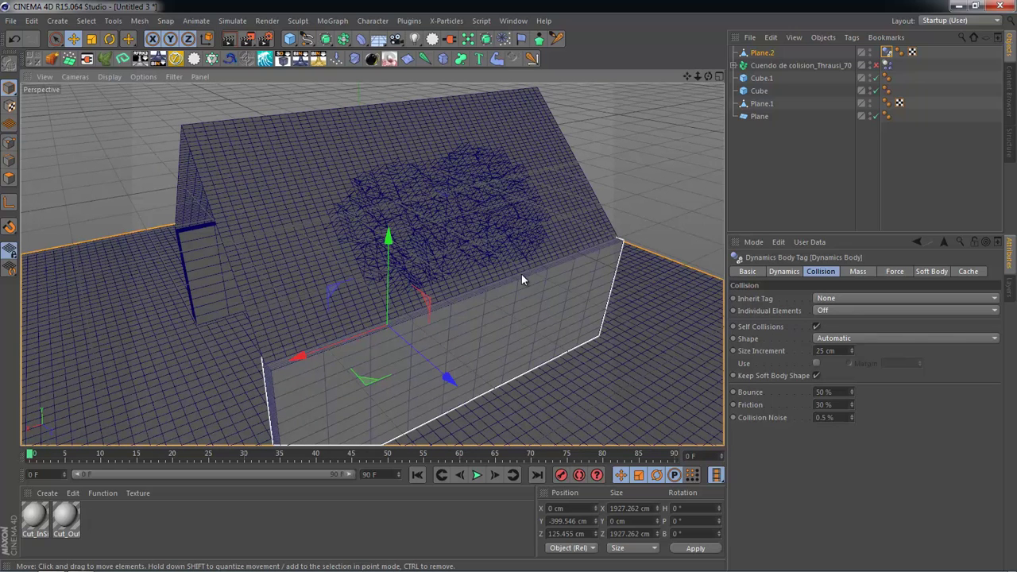
- Set the fractured patch's Dynamics Body Trigger to On Collision, then reselect the fracture object
left_click(810, 66)
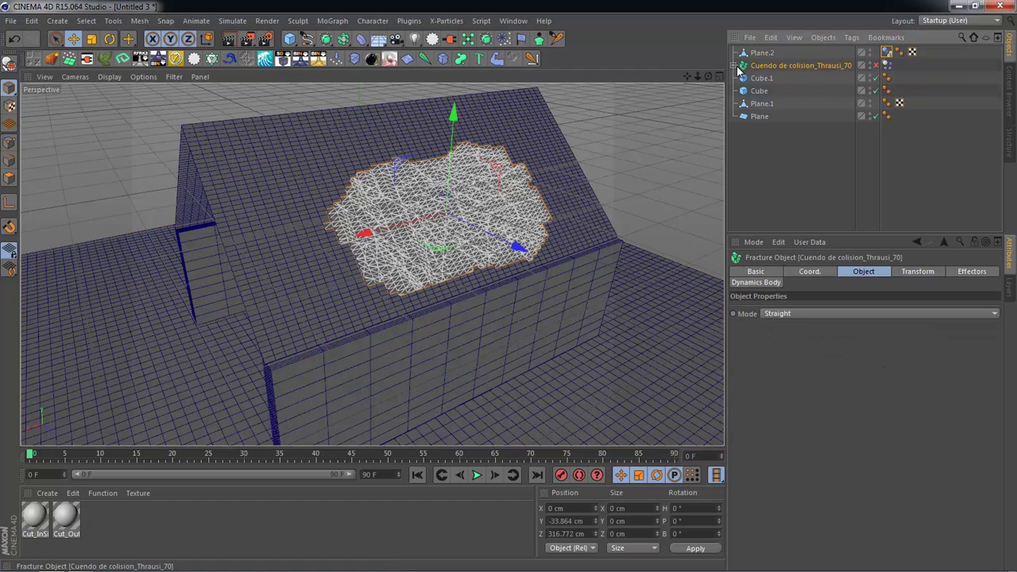
left_click(887, 66)
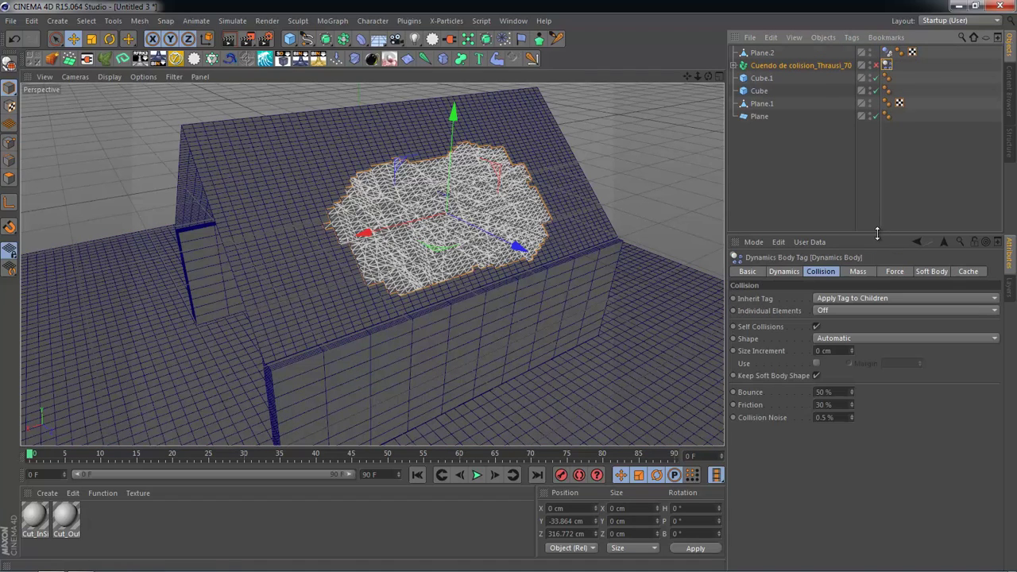
left_click_drag(877, 232, 870, 130)
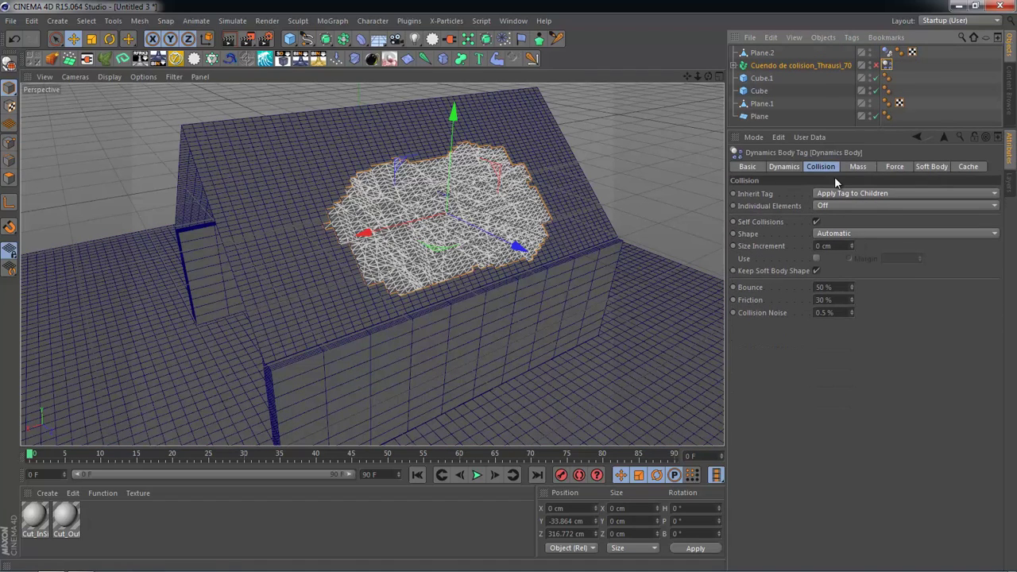
left_click(796, 170)
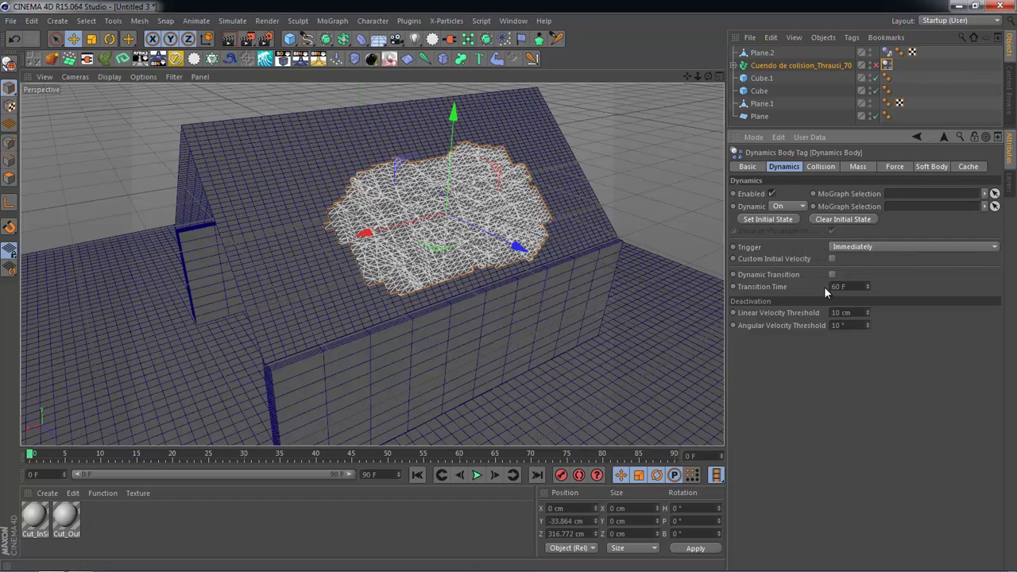
left_click(851, 246)
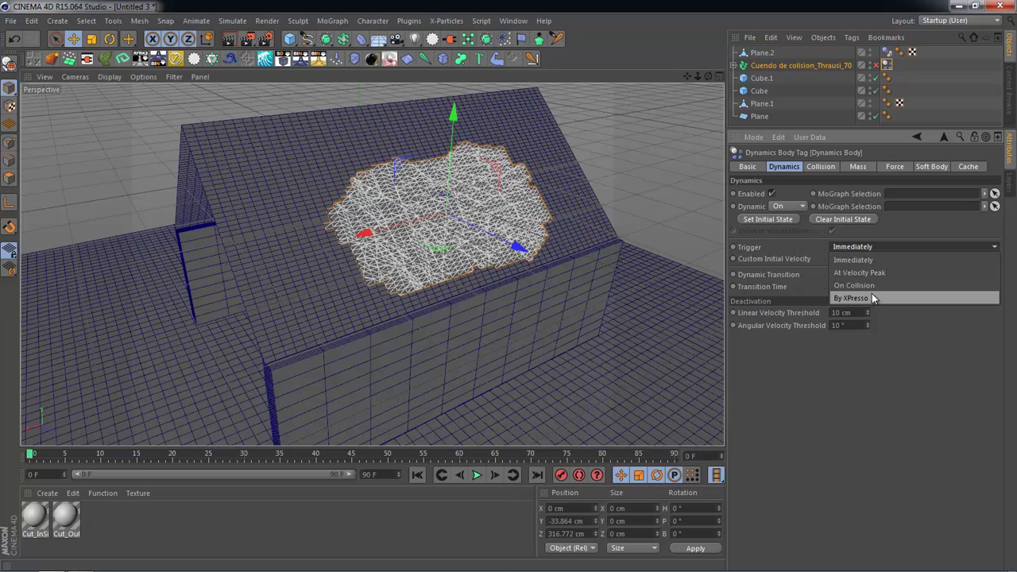
left_click(859, 285)
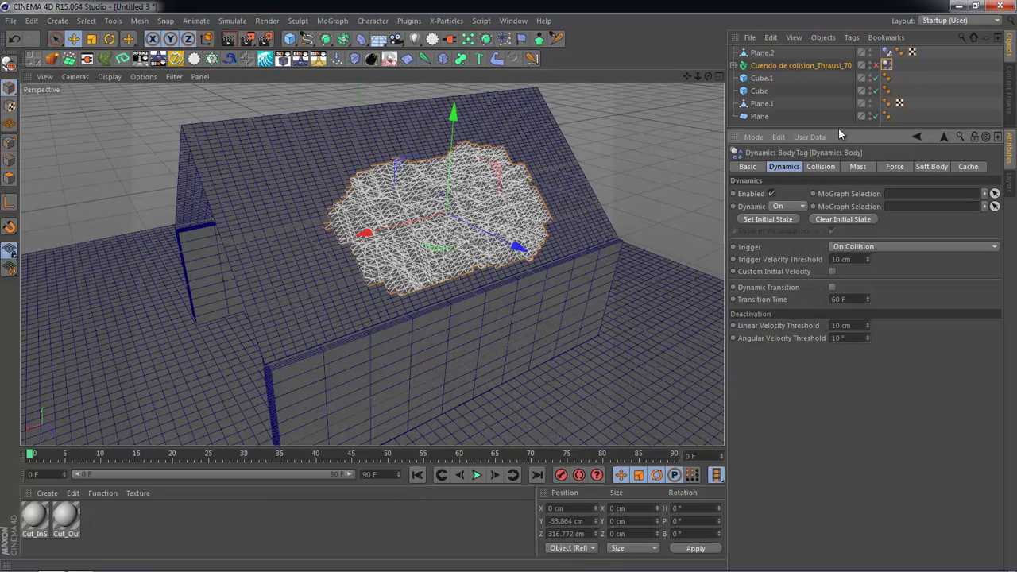
left_click(805, 67)
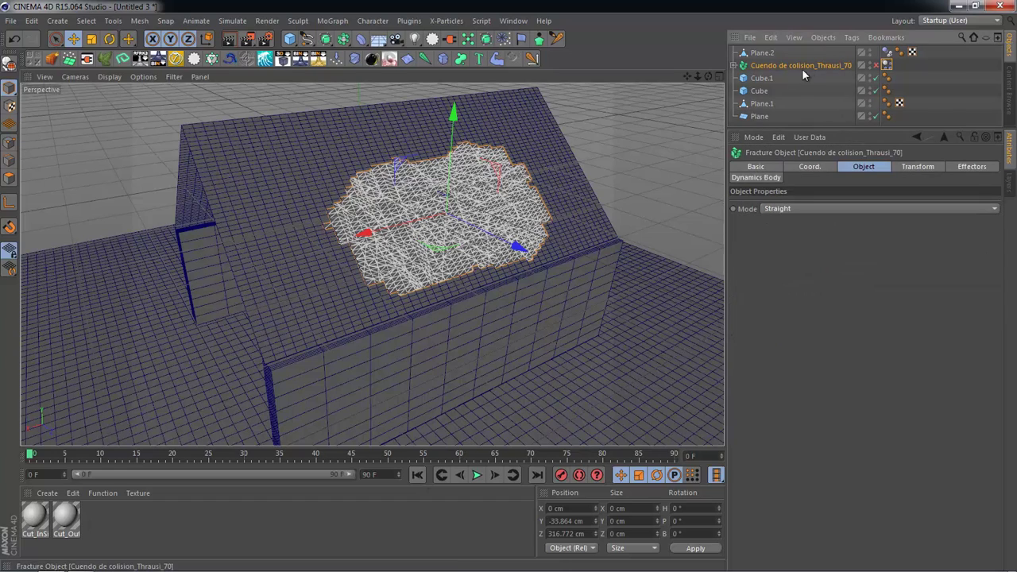
- Play the simulation to confirm the patch stays put, then stop and return to frame 0
left_click(478, 475)
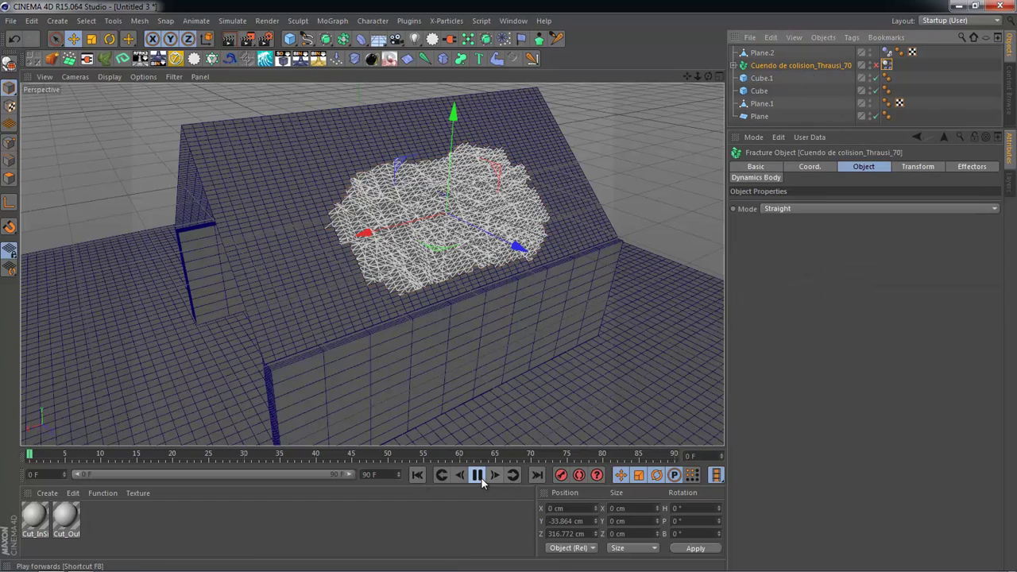
left_click(609, 314)
mouse_move(495, 363)
left_mouse_down("alt")
mouse_move(572, 349)
mouse_move(533, 347)
mouse_move(457, 368)
mouse_move(560, 320)
mouse_move(480, 379)
mouse_move(487, 383)
mouse_move(516, 235)
left_mouse_up("alt")
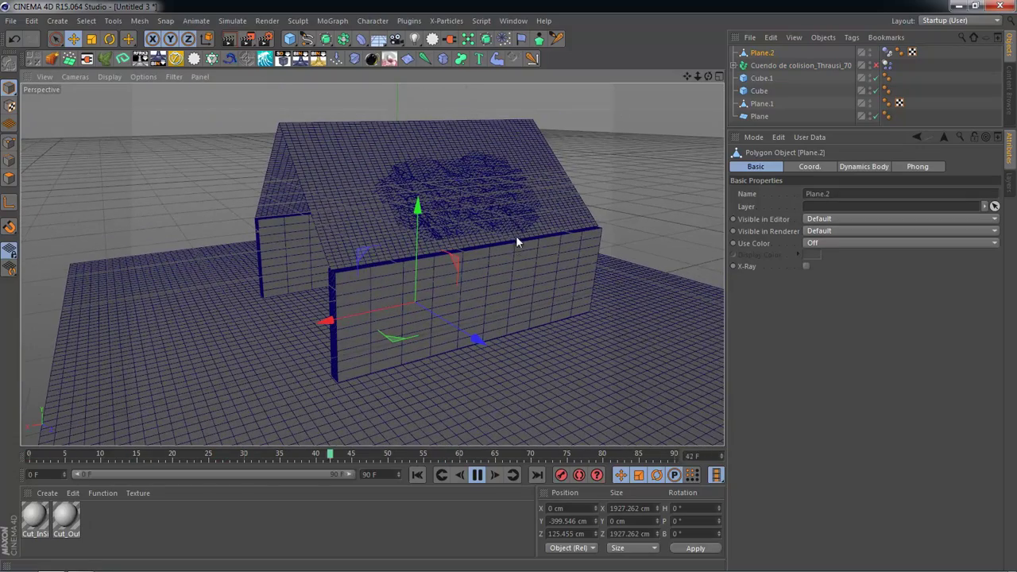
left_click(477, 475)
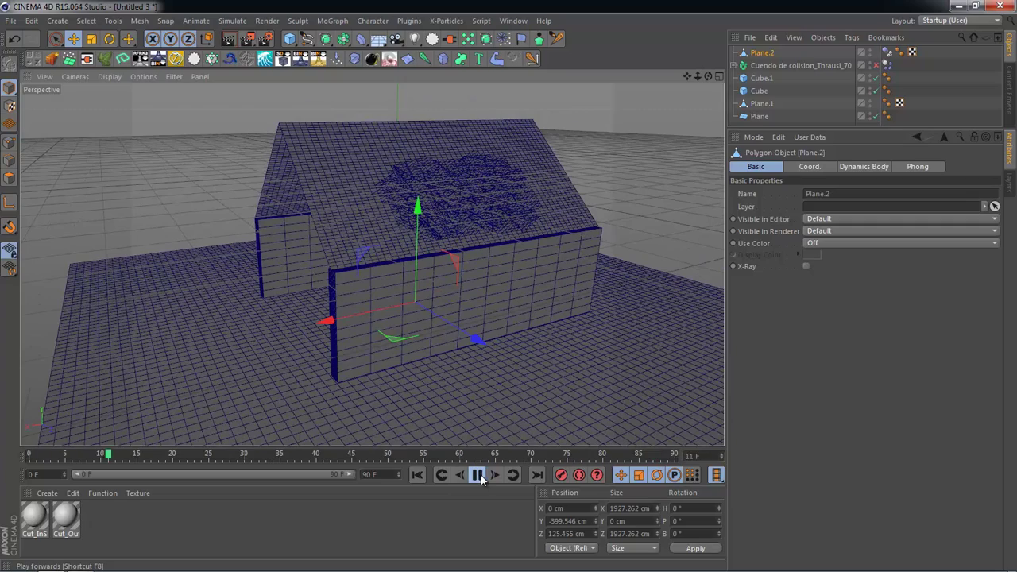
left_click_drag(140, 452, 28, 452)
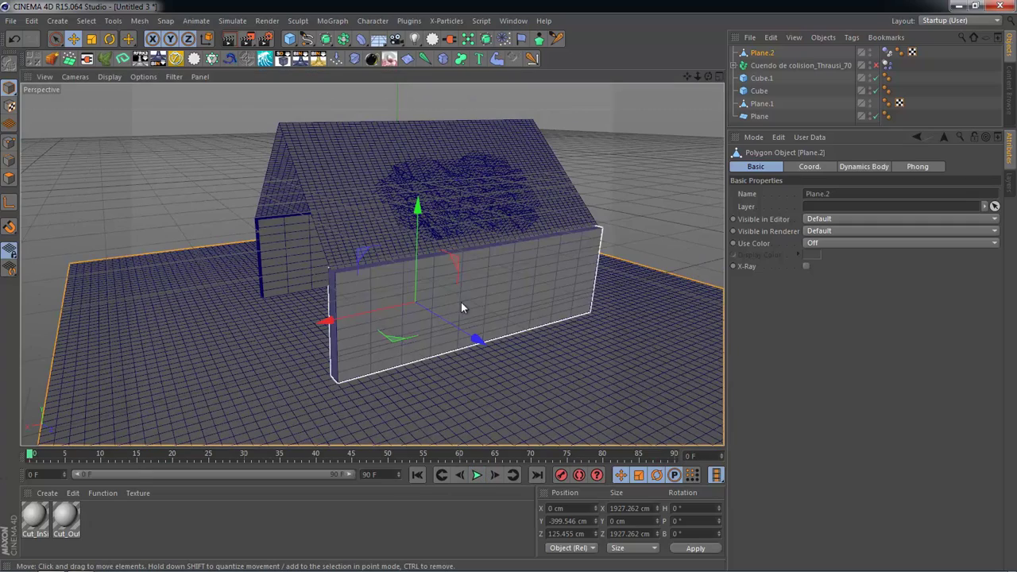
mouse_move(461, 302)
left_mouse_down("alt")
mouse_move(443, 403)
mouse_move(495, 362)
mouse_move(535, 370)
mouse_move(511, 327)
mouse_move(512, 348)
left_mouse_up("alt")
- Add a Sphere primitive and reposition it in the scene
left_click(289, 39)
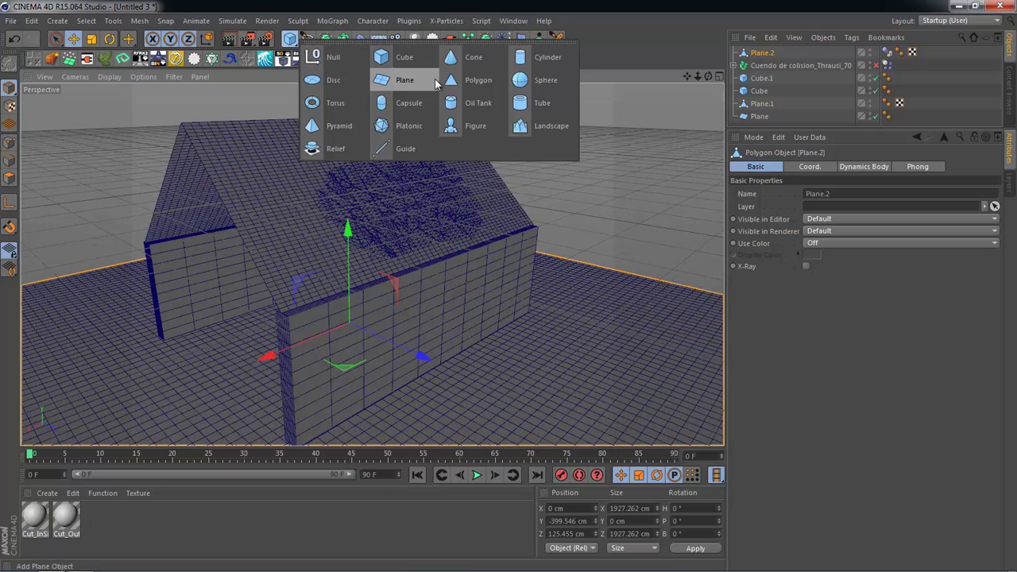
left_click(528, 82)
mouse_move(352, 170)
left_mouse_down()
mouse_move(579, 245)
mouse_move(461, 215)
mouse_move(386, 178)
mouse_move(606, 250)
mouse_move(545, 354)
mouse_move(421, 263)
mouse_move(424, 164)
mouse_move(450, 238)
mouse_move(477, 208)
left_mouse_up()
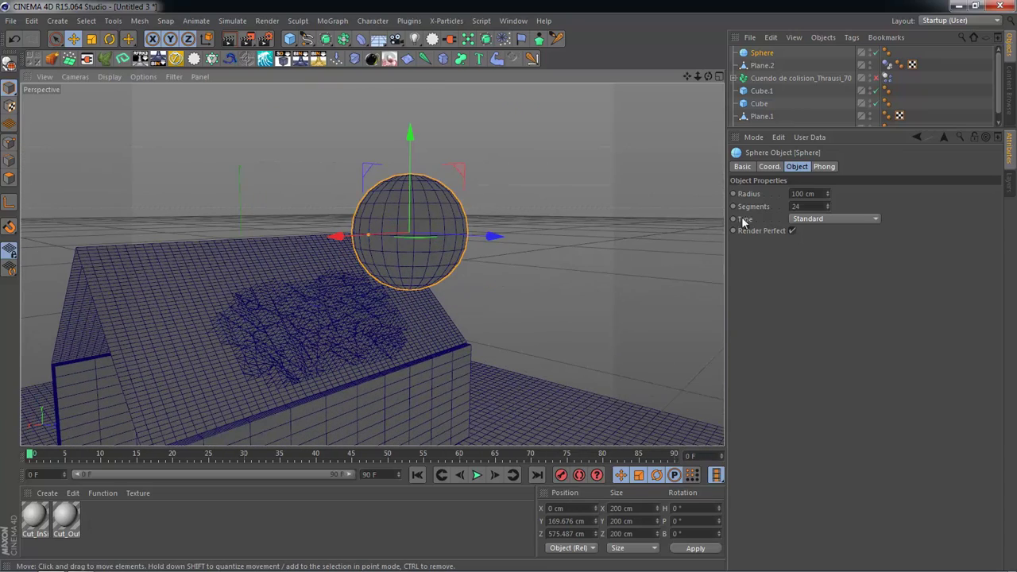
- Set the sphere's Type to Icosahedron with 60 segments
left_click(826, 218)
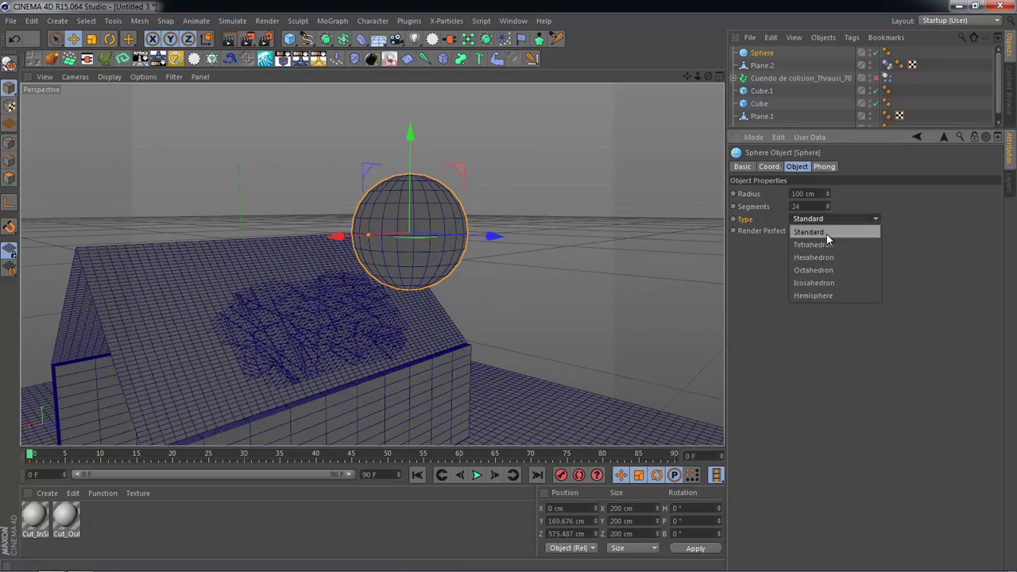
left_click(833, 285)
mouse_move(445, 286)
left_mouse_down("alt")
mouse_move(385, 283)
mouse_move(420, 280)
mouse_move(475, 250)
left_mouse_up("alt")
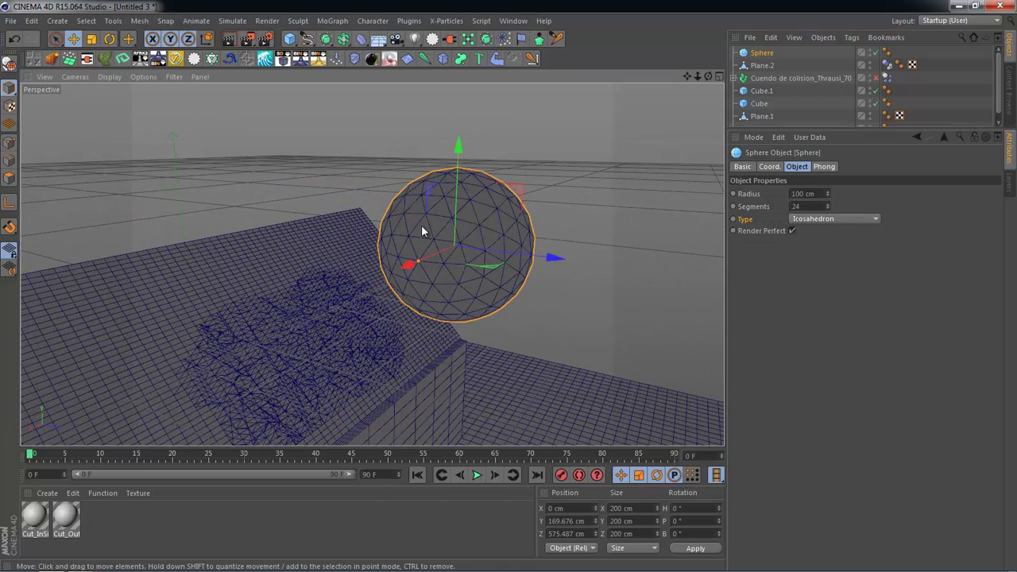
double_click(811, 206)
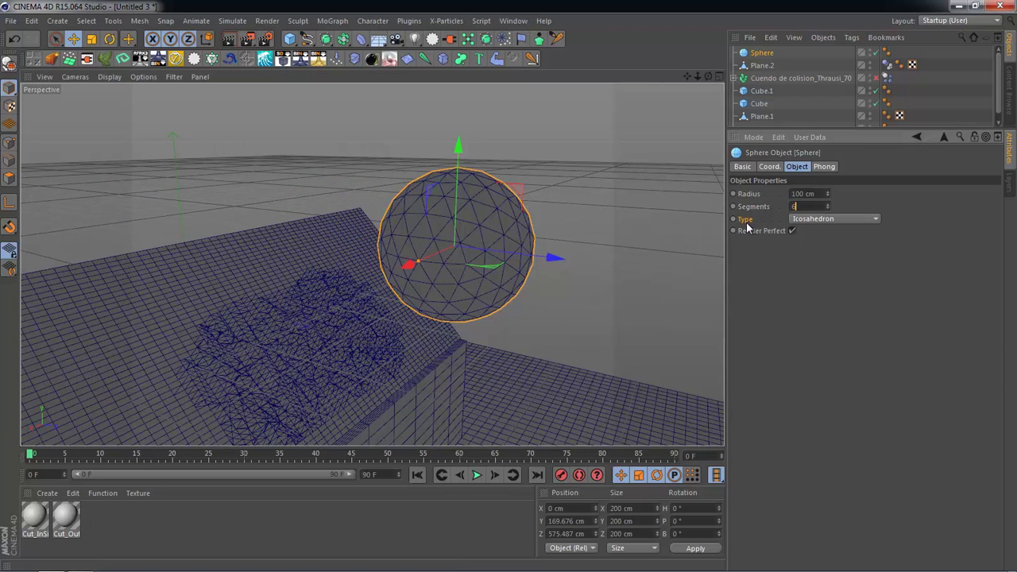
type("0")
key("Return")
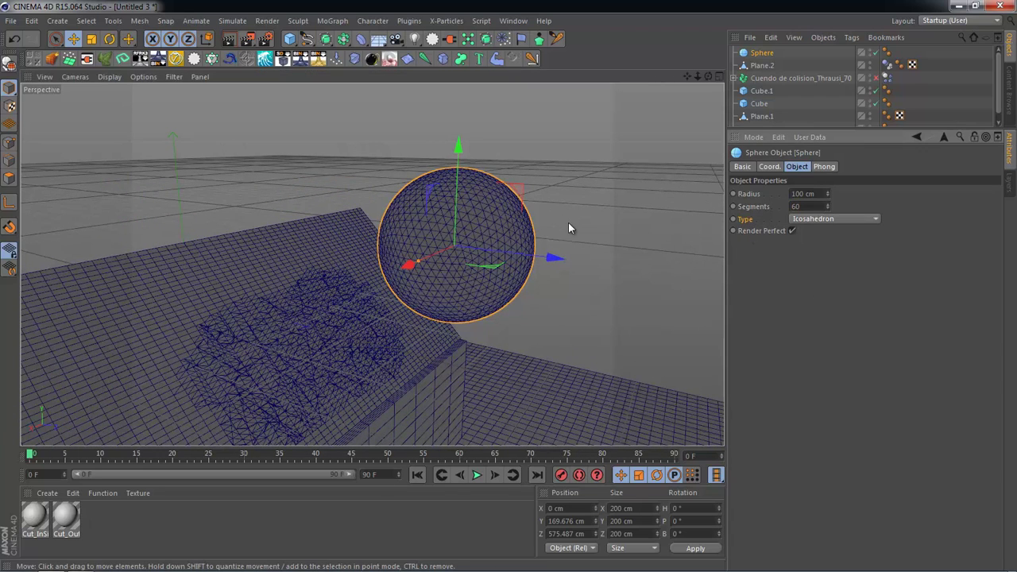
mouse_move(541, 279)
left_mouse_down("alt")
mouse_move(436, 367)
mouse_move(541, 339)
left_mouse_up("alt")
- Shrink the sphere in the Top view to about a 26.1 cm radius
middle_click(541, 338)
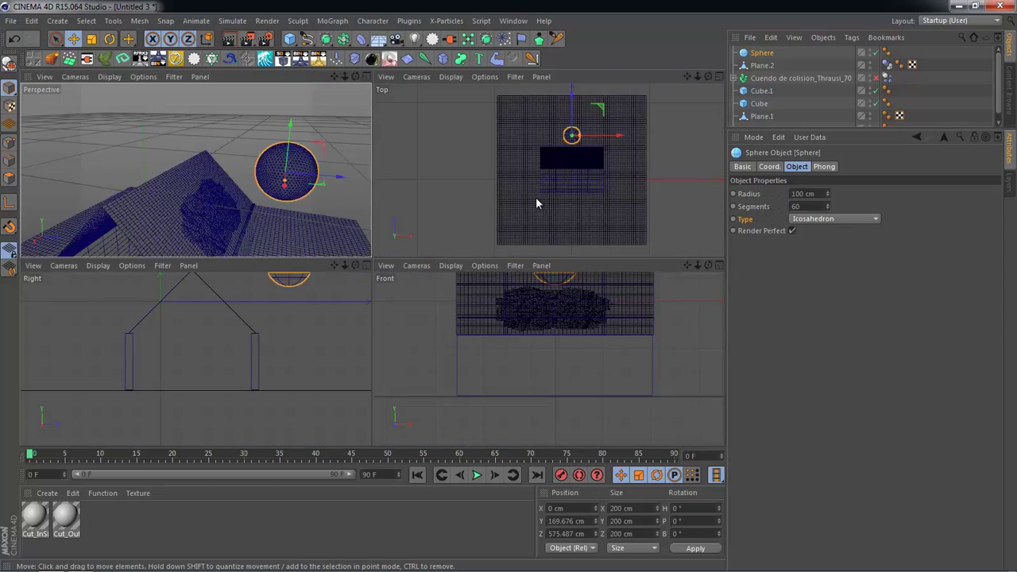
middle_click(535, 197)
scroll(461, 234, "up", 2)
middle_click_drag(411, 220, 426, 257, "alt")
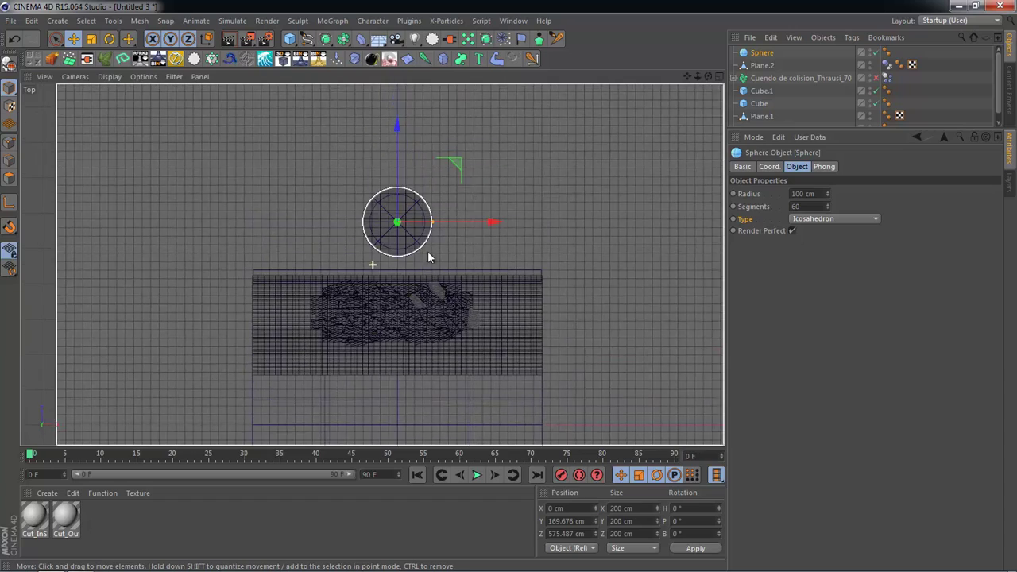
key("t")
left_click_drag(436, 201, 241, 342)
- Move the sphere over the centre of the fractured patch in the Top view
key("e")
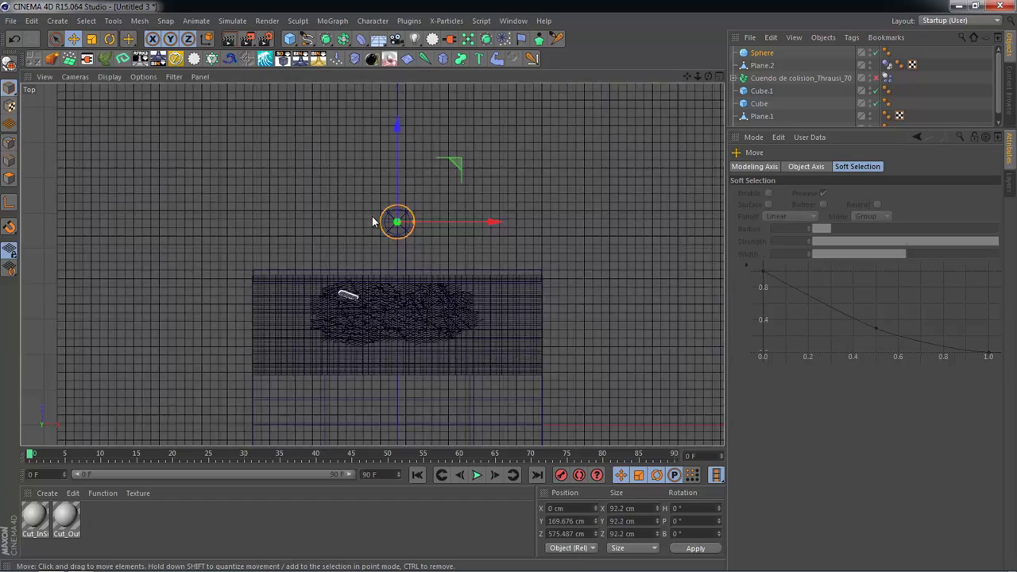
left_click_drag(400, 171, 398, 256)
scroll(359, 375, "up", 3)
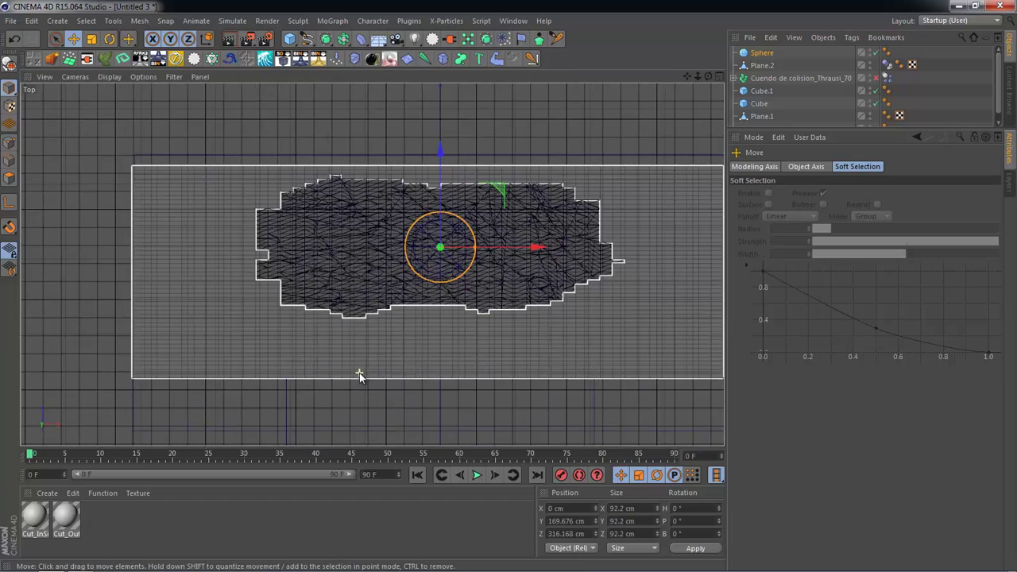
scroll(508, 306, "up", 1)
middle_click_drag(533, 271, 503, 318, "alt")
middle_click(566, 322)
middle_click_drag(567, 321, 531, 288, "alt")
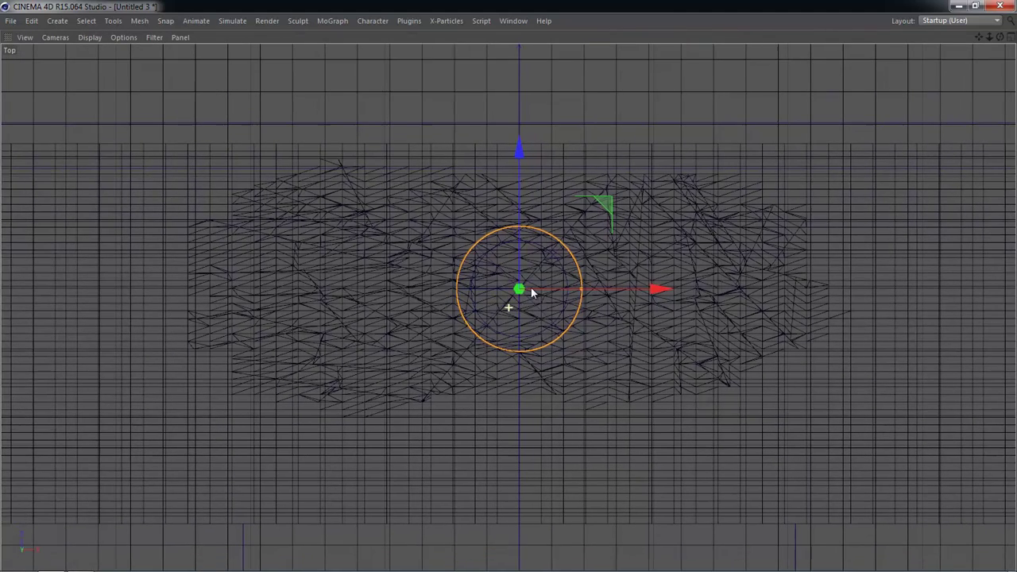
mouse_move(521, 274)
left_mouse_down()
mouse_move(521, 265)
mouse_move(552, 278)
left_mouse_up()
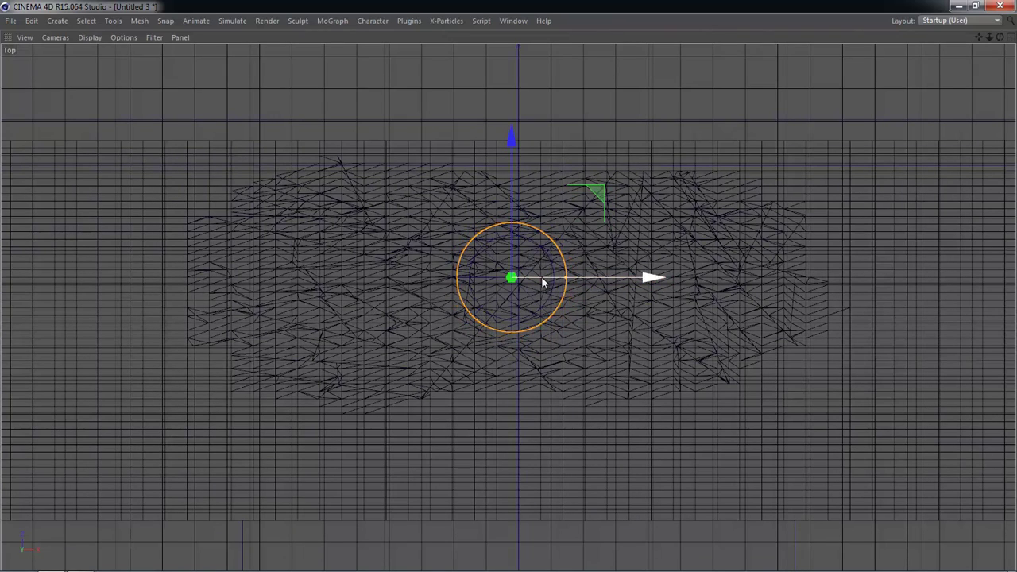
left_click_drag(541, 276, 529, 277)
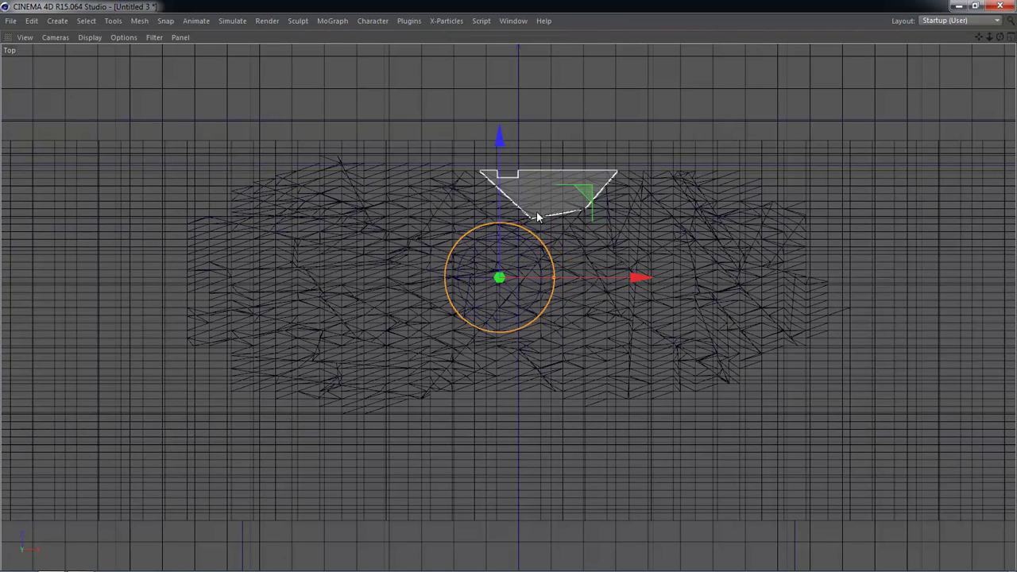
- Lift the sphere just above the roof in Perspective, check its height, and restore the layout
middle_click(297, 232)
middle_click(314, 260)
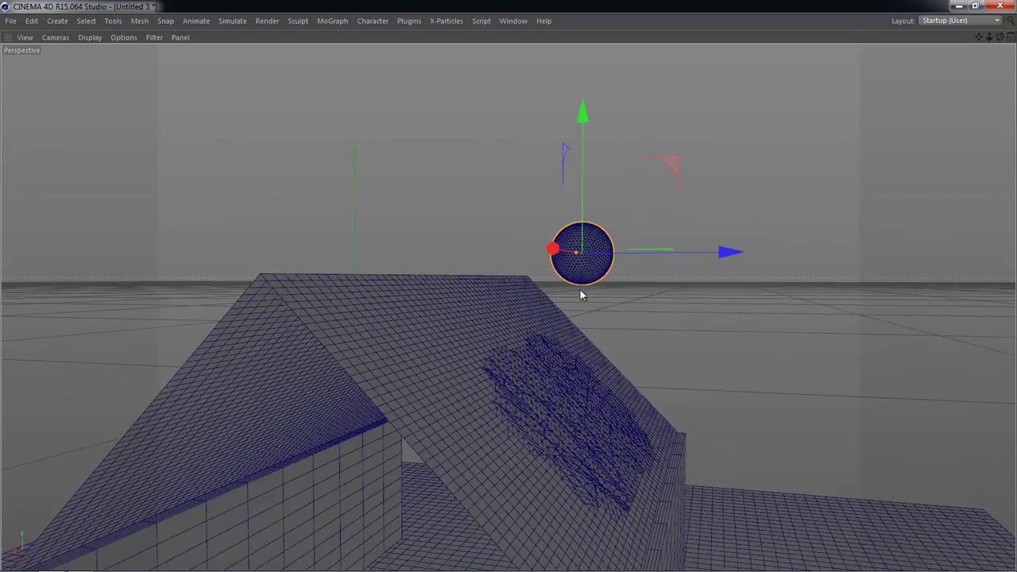
mouse_move(580, 293)
left_mouse_down("alt")
mouse_move(572, 211)
mouse_move(554, 177)
mouse_move(614, 249)
mouse_move(653, 270)
mouse_move(567, 243)
left_mouse_up("alt")
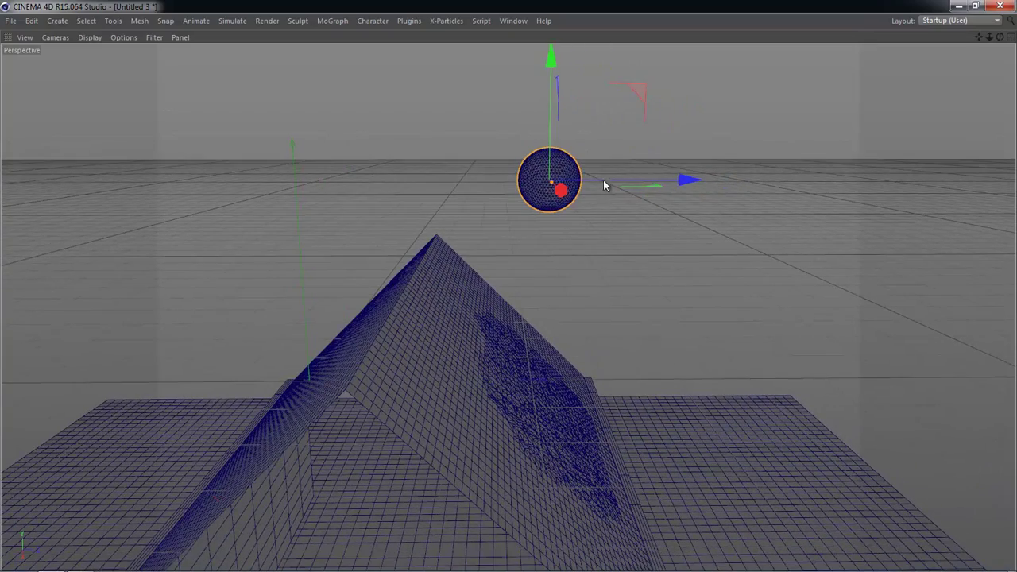
mouse_move(660, 284)
left_mouse_down("alt")
mouse_move(481, 407)
mouse_move(517, 322)
mouse_move(594, 280)
left_mouse_up("alt")
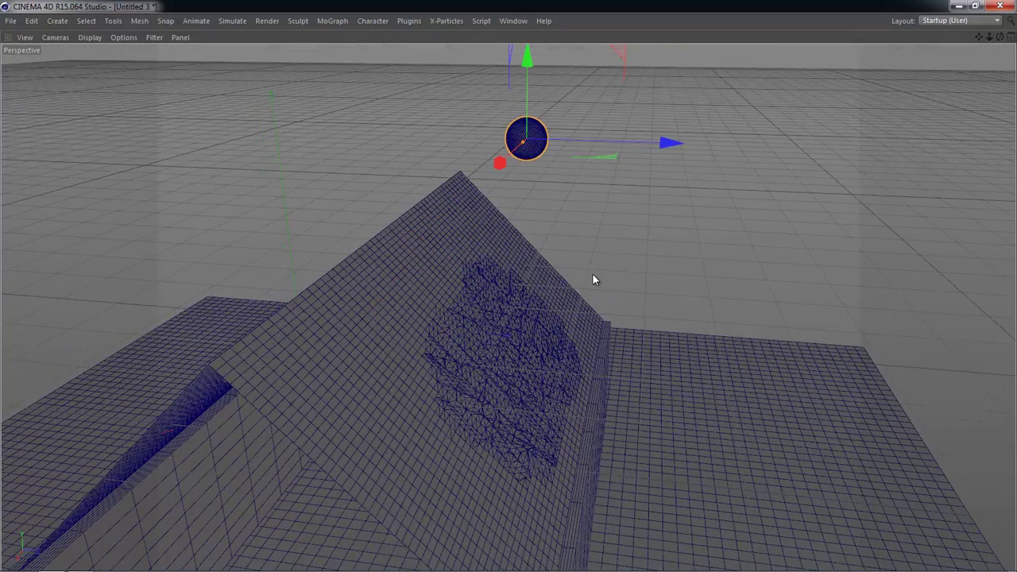
left_click(706, 233)
mouse_move(706, 232)
left_mouse_down("alt")
mouse_move(580, 270)
mouse_move(481, 190)
mouse_move(529, 283)
left_mouse_up("alt")
left_click(426, 196)
left_click_drag(427, 195, 475, 257, "alt")
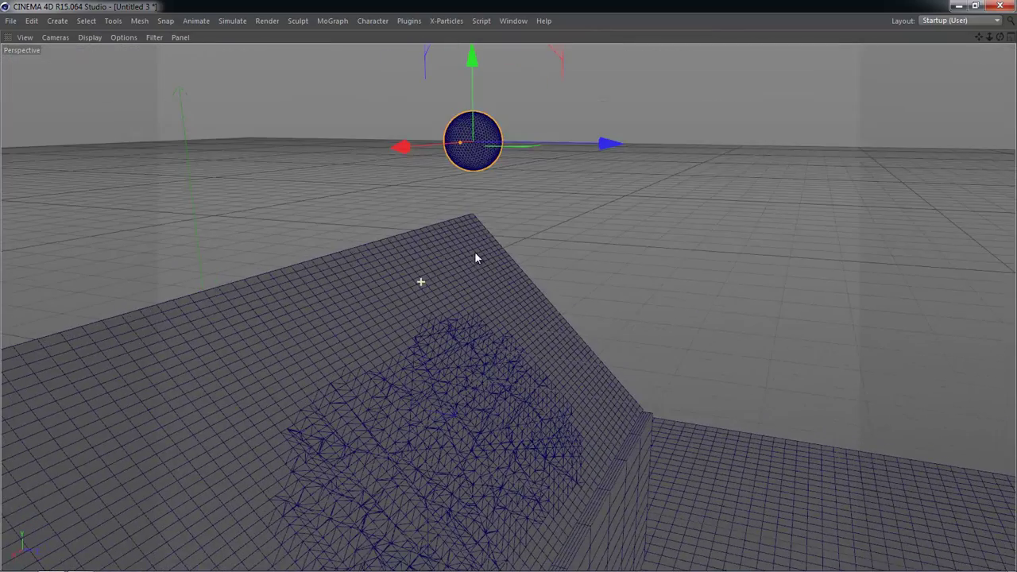
scroll(474, 251, "down", 2)
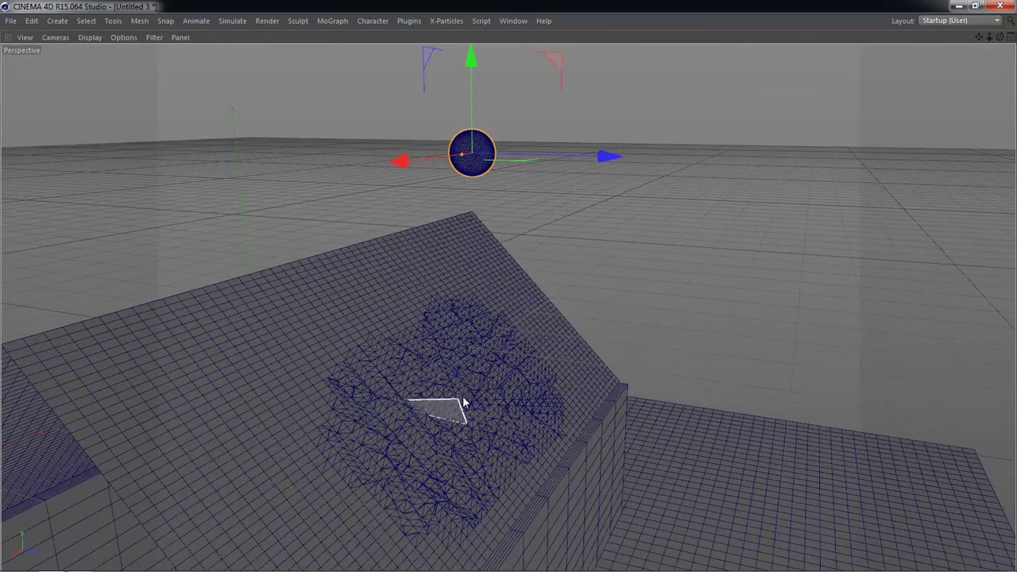
mouse_move(464, 402)
left_mouse_down("alt")
mouse_move(517, 363)
mouse_move(336, 365)
mouse_move(699, 347)
mouse_move(642, 336)
mouse_move(532, 367)
mouse_move(522, 358)
mouse_move(556, 363)
left_mouse_up("alt")
middle_click(556, 363)
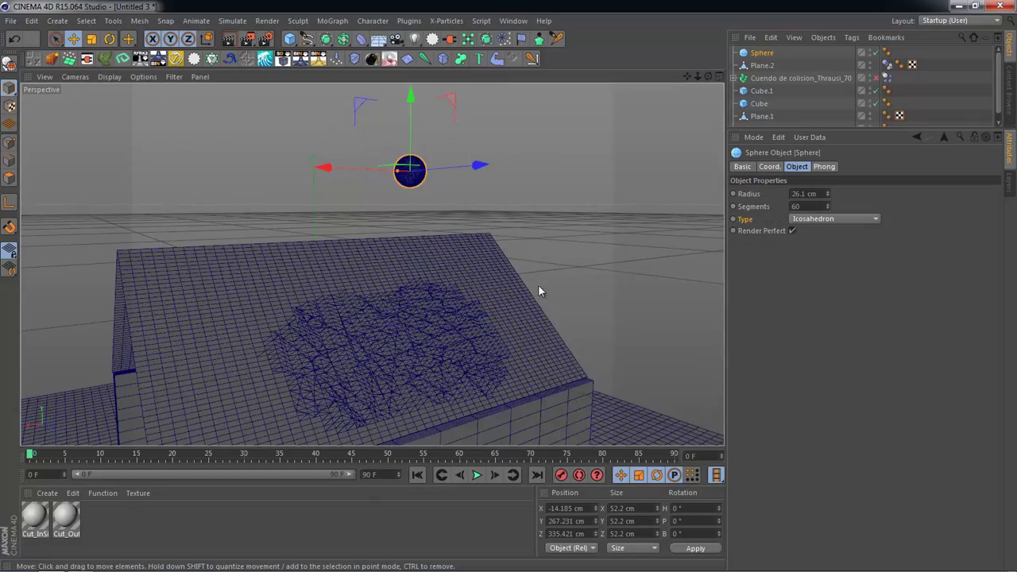
- Convert the sphere into an editable polygon object with C
mouse_move(538, 289)
left_mouse_down("alt")
mouse_move(545, 336)
mouse_move(501, 275)
mouse_move(456, 341)
mouse_move(522, 392)
mouse_move(511, 390)
mouse_move(453, 345)
mouse_move(499, 357)
mouse_move(556, 238)
left_mouse_up("alt")
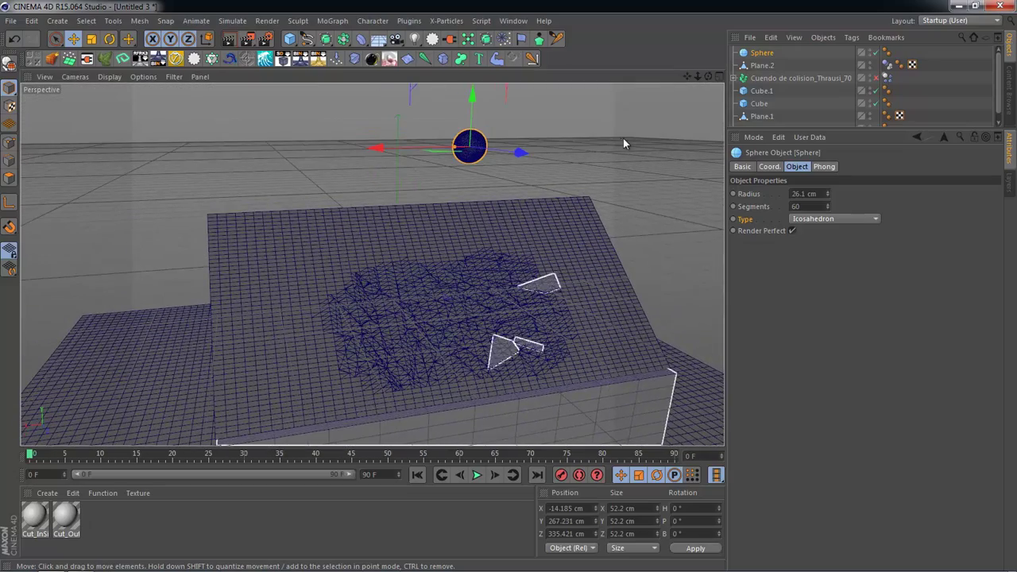
scroll(472, 210, "up", 3)
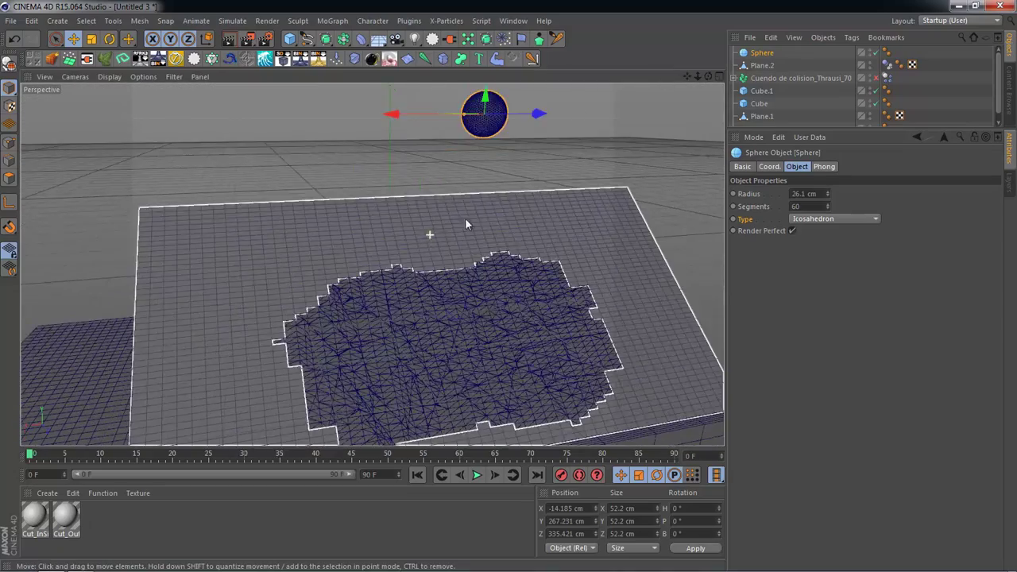
mouse_move(466, 224)
left_mouse_down("alt")
mouse_move(475, 202)
mouse_move(513, 334)
mouse_move(671, 199)
left_mouse_up("alt")
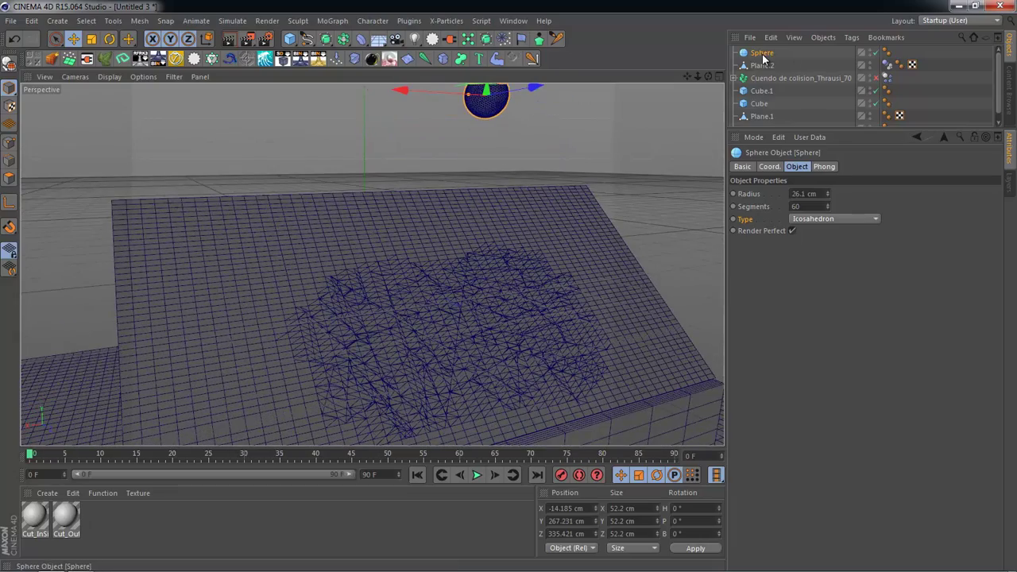
key("c")
- Add a Rigid Body dynamics tag to the sphere from Simulation Tags
mouse_move(642, 148)
left_mouse_down("alt")
mouse_move(567, 325)
mouse_move(595, 297)
mouse_move(502, 259)
mouse_move(535, 263)
mouse_move(556, 239)
left_mouse_up("alt")
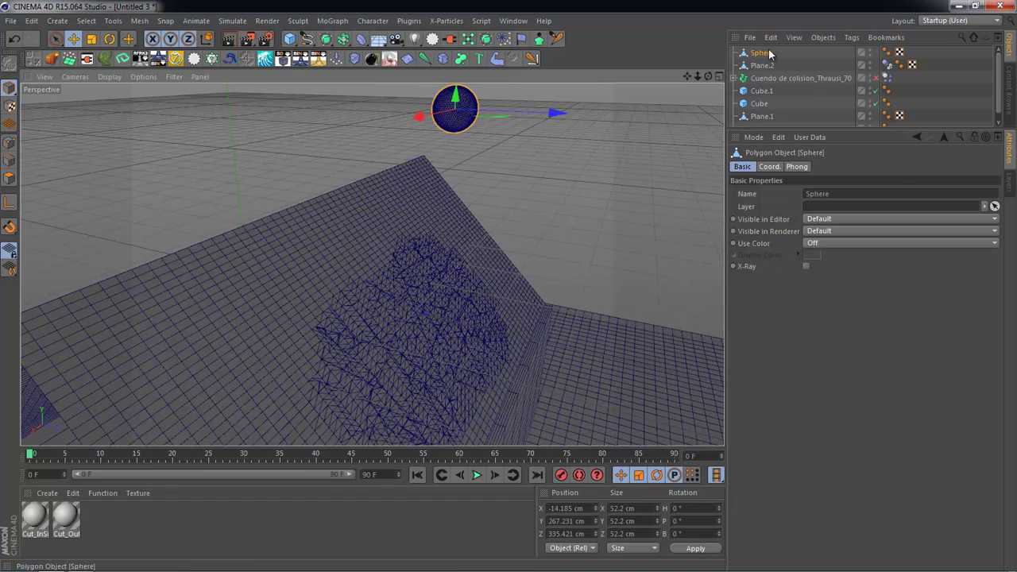
right_click(764, 52)
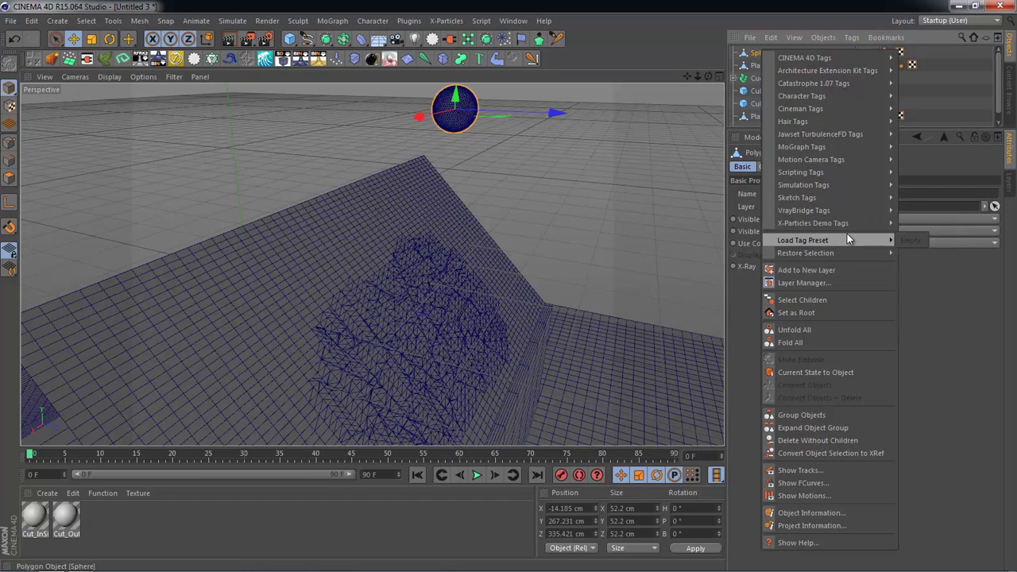
mouse_move(801, 184)
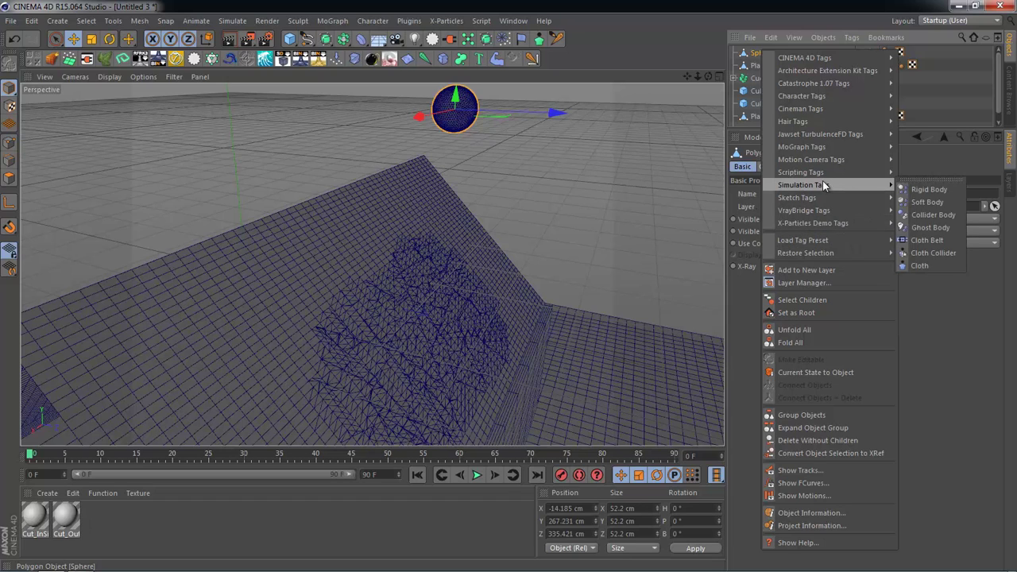
left_click(924, 193)
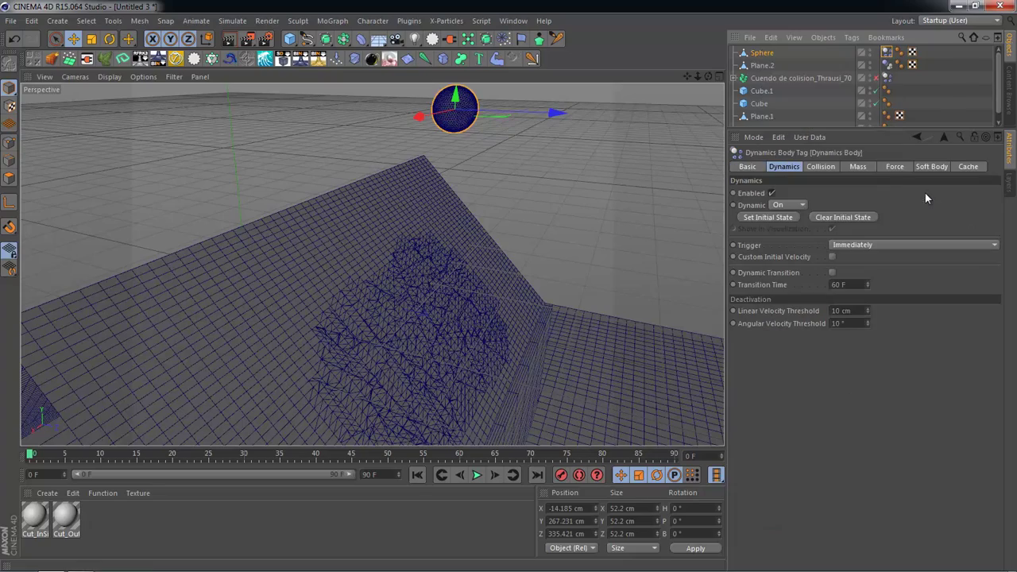
left_click(762, 54)
mouse_move(549, 164)
left_mouse_down("alt")
mouse_move(596, 295)
mouse_move(560, 286)
mouse_move(533, 246)
left_mouse_up("alt")
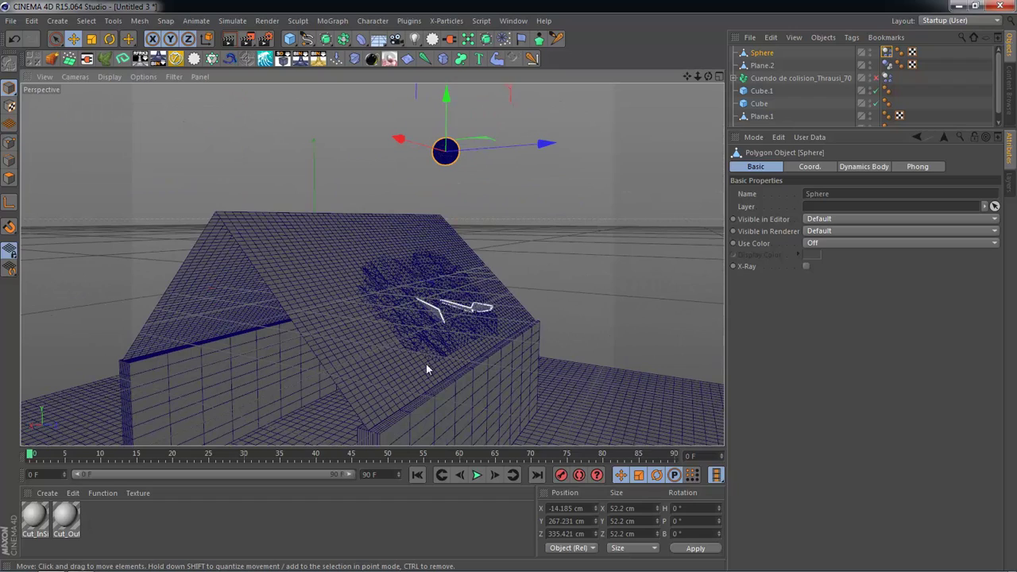
left_click_drag(426, 368, 474, 403, "alt")
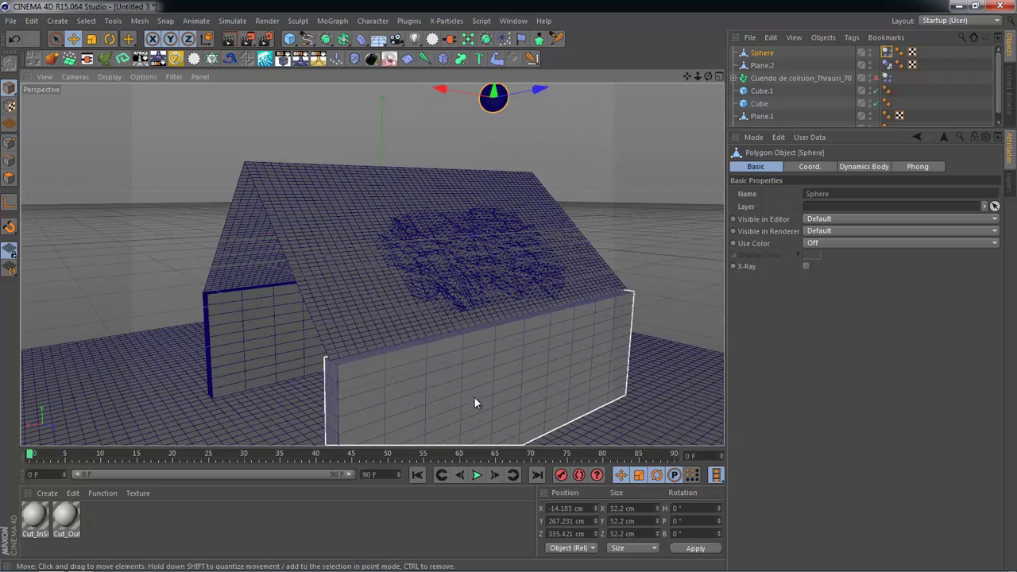
- Play the simulation, watch the sphere break the roof patch from above, then stop playback
left_click(477, 474)
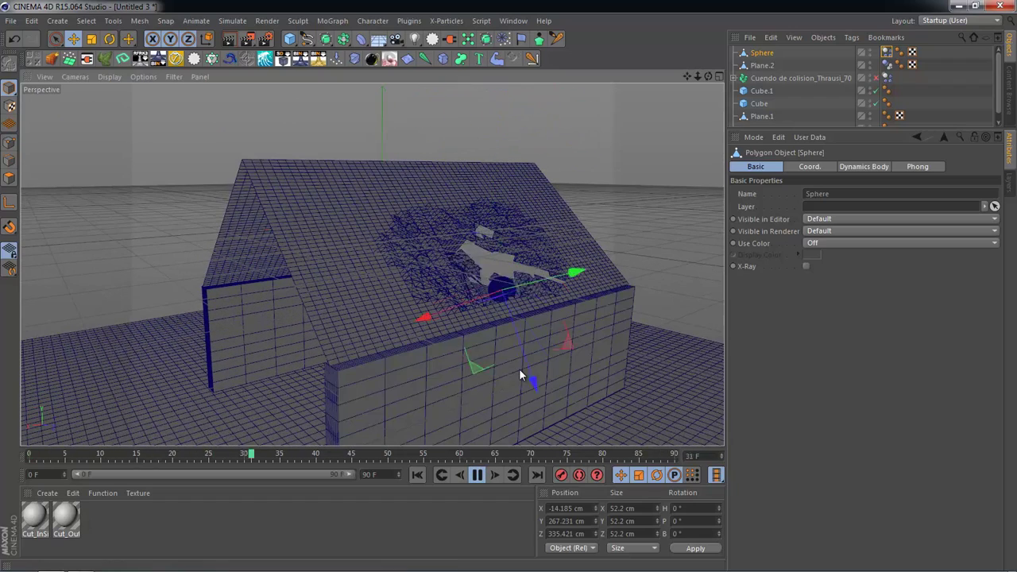
mouse_move(519, 368)
left_mouse_down("alt")
mouse_move(566, 402)
mouse_move(560, 270)
mouse_move(484, 221)
mouse_move(419, 316)
mouse_move(502, 230)
mouse_move(506, 291)
mouse_move(542, 223)
mouse_move(490, 278)
mouse_move(477, 328)
mouse_move(410, 352)
mouse_move(498, 303)
left_mouse_up("alt")
scroll(477, 328, "down", 3)
scroll(474, 332, "down", 3)
mouse_move(554, 367)
left_mouse_down("alt")
mouse_move(557, 383)
mouse_move(521, 399)
mouse_move(579, 405)
mouse_move(550, 395)
mouse_move(529, 372)
mouse_move(537, 372)
left_mouse_up("alt")
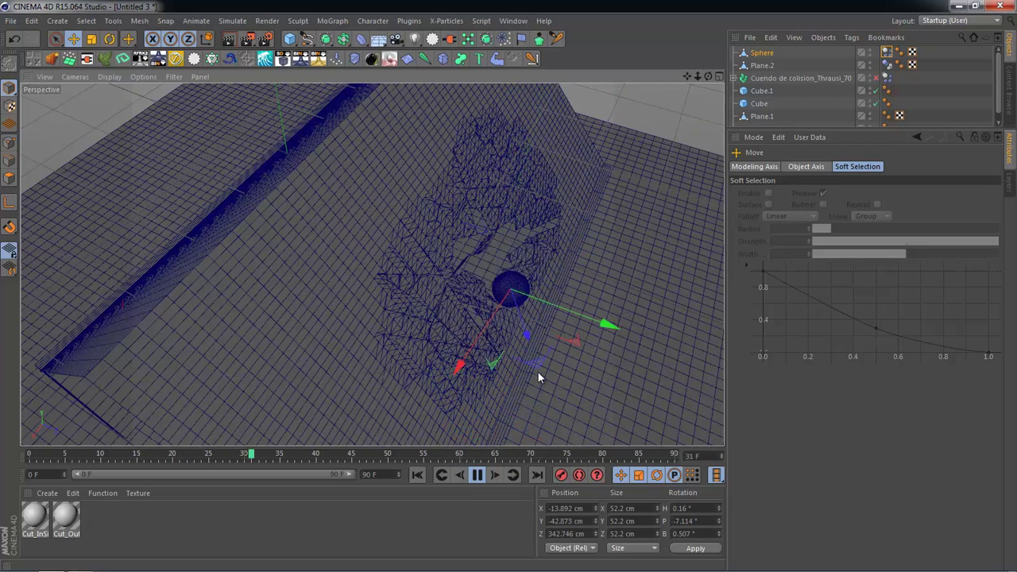
left_click(477, 474)
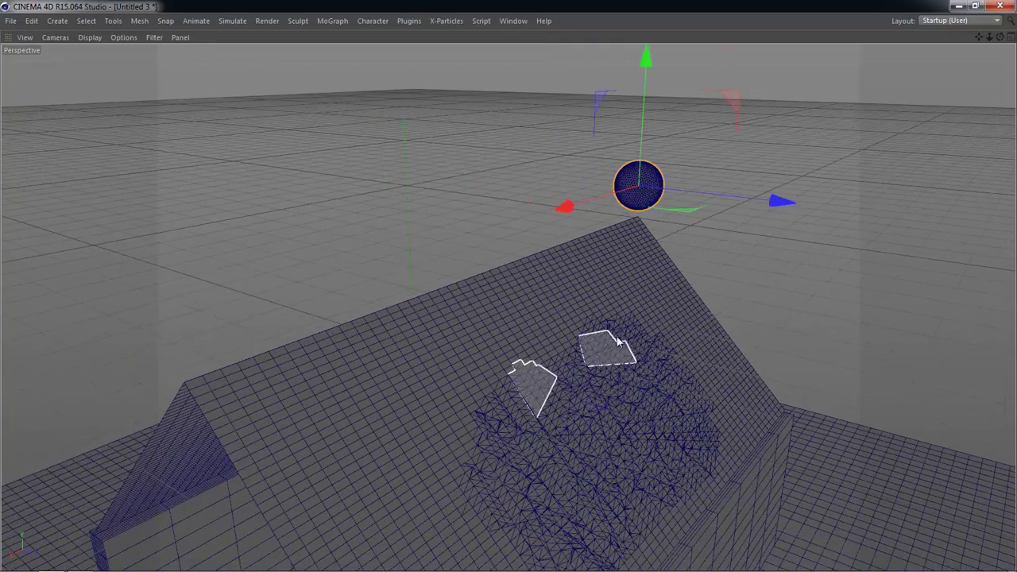
- Orbit around the house and select the fractured roof patch
mouse_move(618, 341)
left_mouse_down("alt")
mouse_move(545, 313)
mouse_move(575, 347)
mouse_move(608, 344)
mouse_move(599, 389)
left_mouse_up("alt")
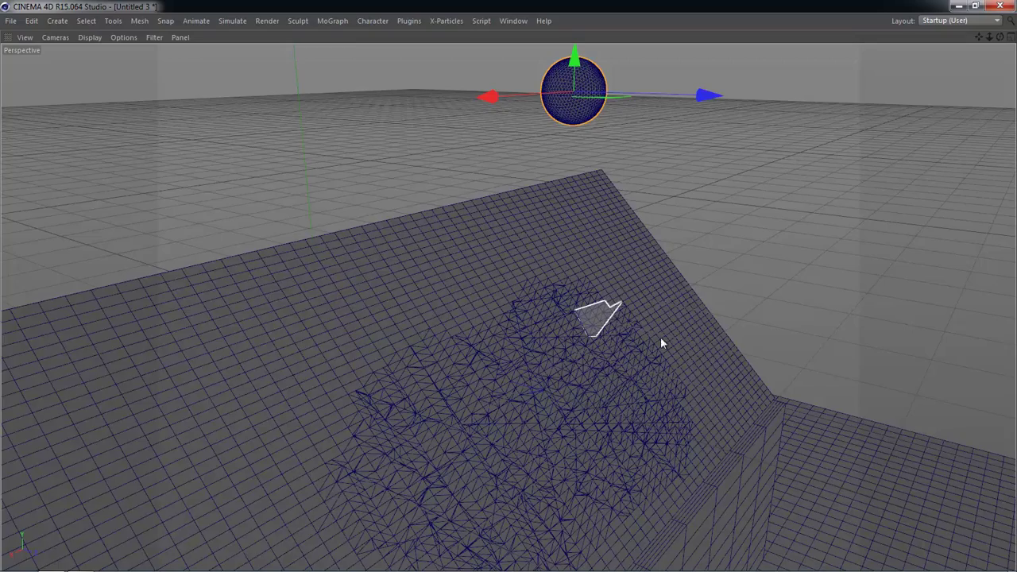
mouse_move(661, 344)
left_mouse_down("alt")
mouse_move(646, 357)
mouse_move(647, 268)
mouse_move(598, 166)
left_mouse_up("alt")
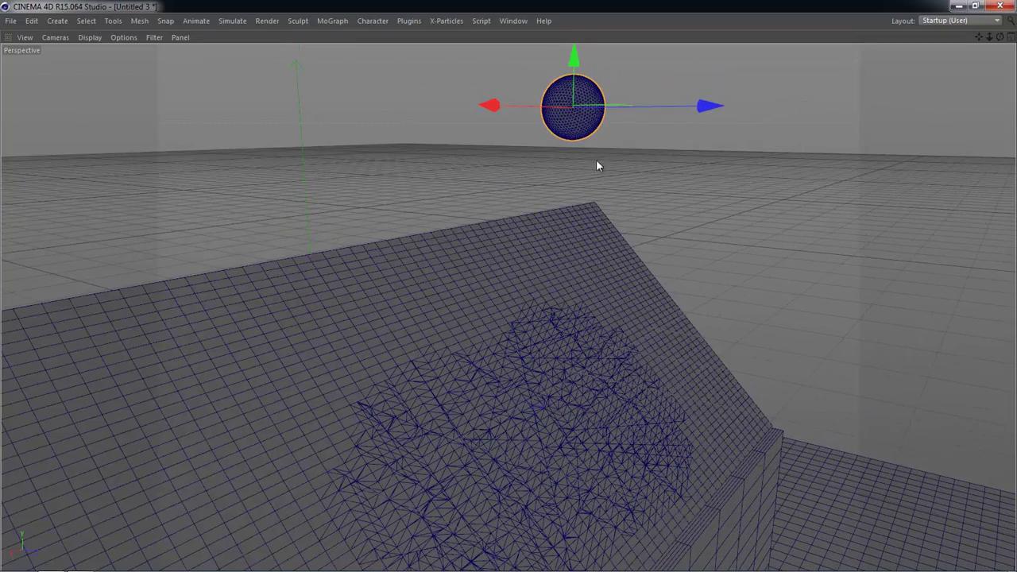
left_click_drag(559, 114, 570, 227, "alt")
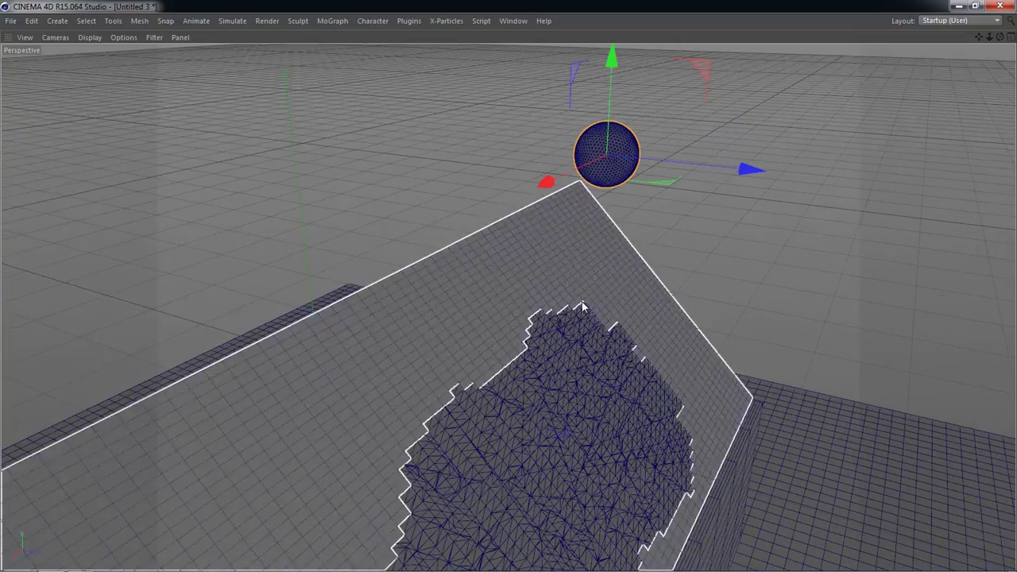
left_click_drag(545, 419, 556, 342, "alt")
left_click(607, 406)
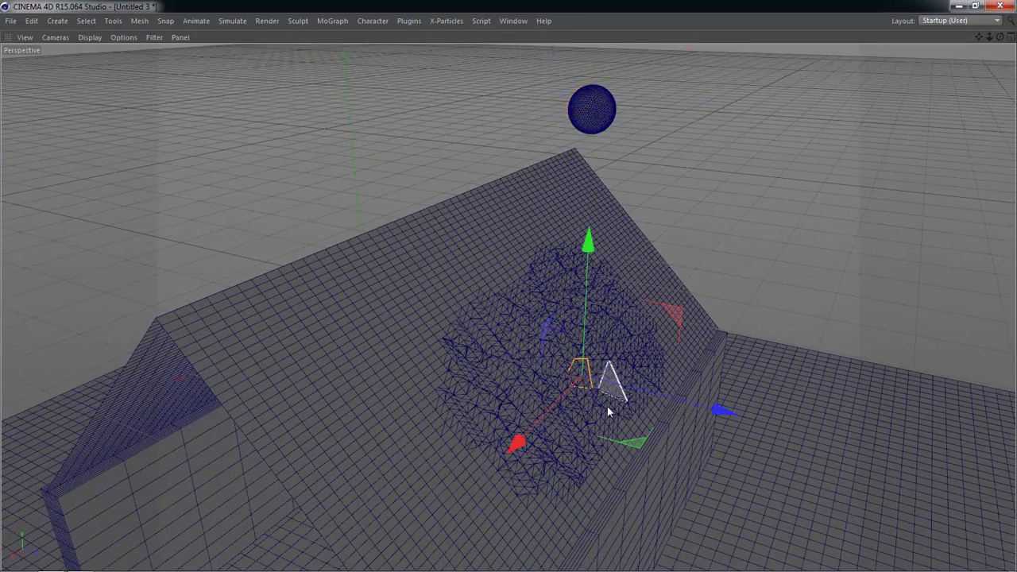
mouse_move(607, 406)
left_mouse_down("alt")
mouse_move(519, 403)
mouse_move(534, 367)
left_mouse_up("alt")
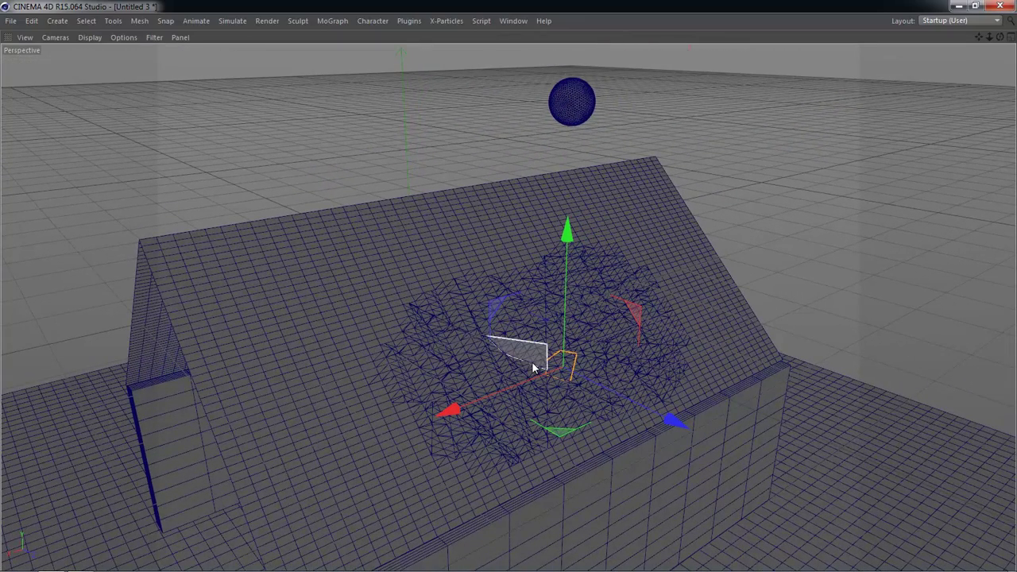
- Play the simulation with F8 and inspect the hole and debris left by the sphere
key("F8")
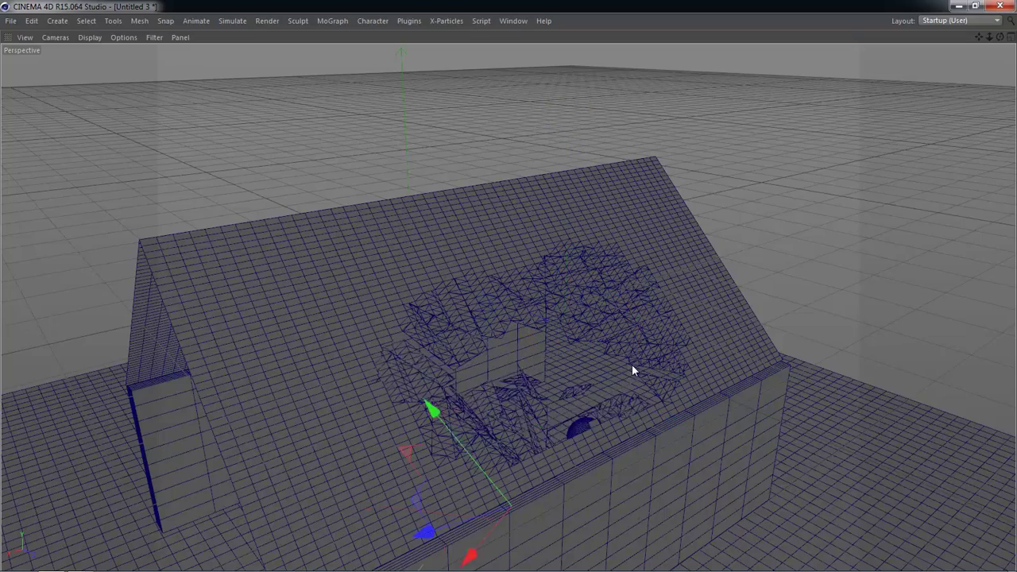
mouse_move(601, 379)
left_mouse_down("alt")
mouse_move(582, 411)
mouse_move(618, 347)
left_mouse_up("alt")
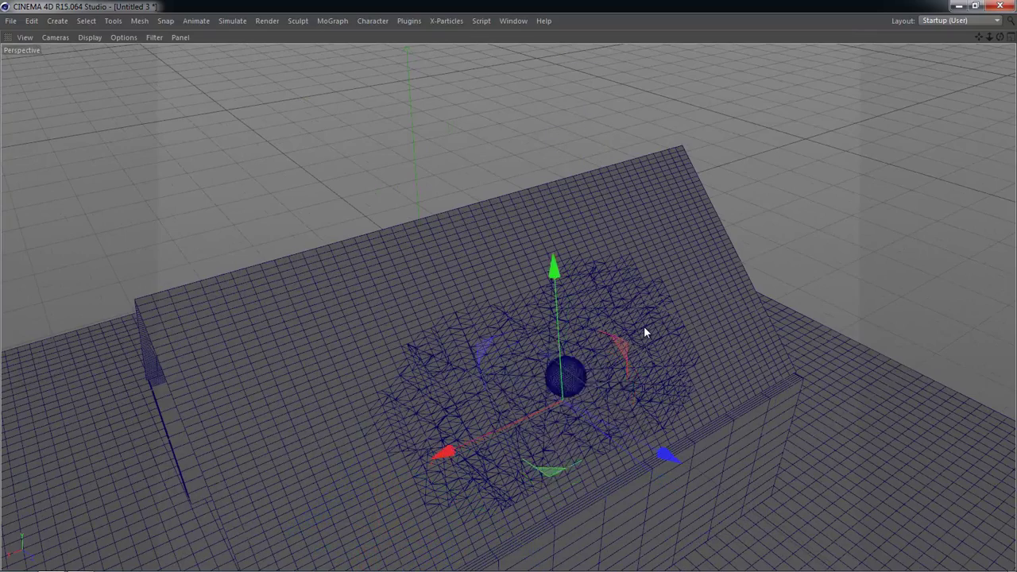
mouse_move(570, 368)
left_mouse_down("alt")
mouse_move(552, 341)
mouse_move(608, 363)
mouse_move(615, 381)
mouse_move(534, 394)
mouse_move(548, 381)
left_mouse_up("alt")
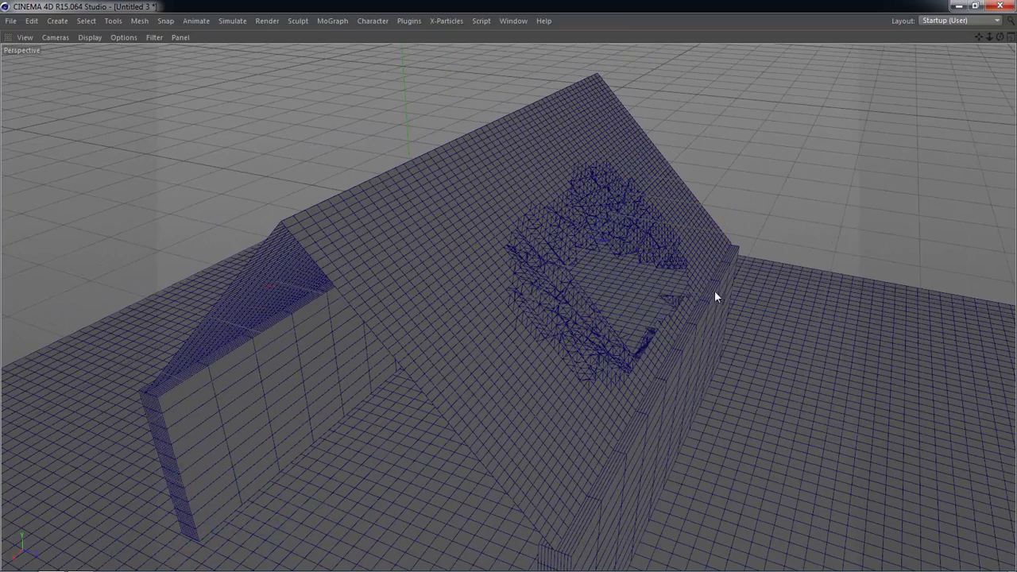
mouse_move(715, 295)
left_mouse_down("alt")
mouse_move(617, 371)
mouse_move(660, 390)
mouse_move(606, 336)
mouse_move(511, 344)
mouse_move(533, 374)
mouse_move(657, 236)
left_mouse_up("alt")
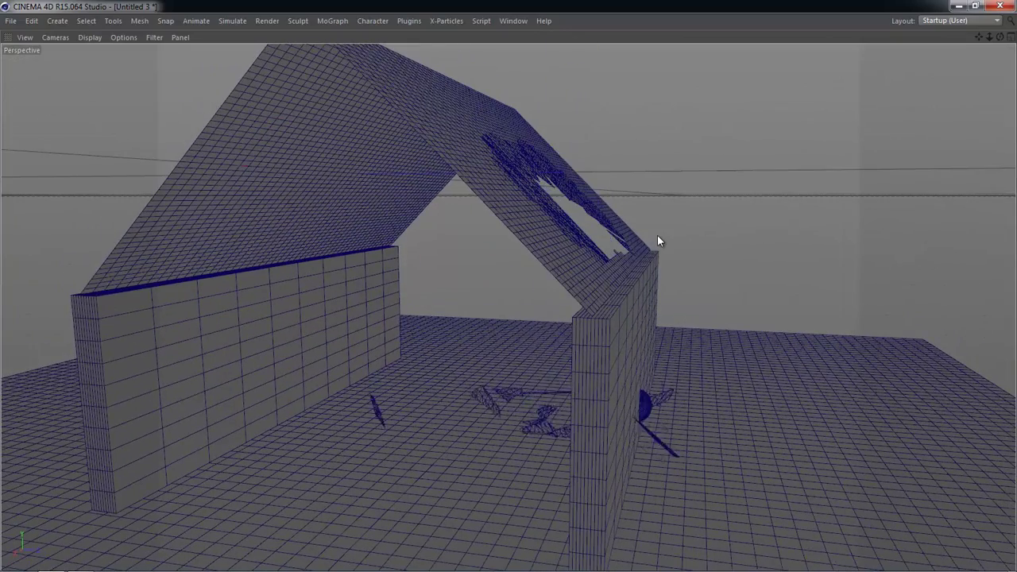
- Restore the full layout, select walls Cube.1 and Cube, and convert them to polygons
middle_click(652, 247)
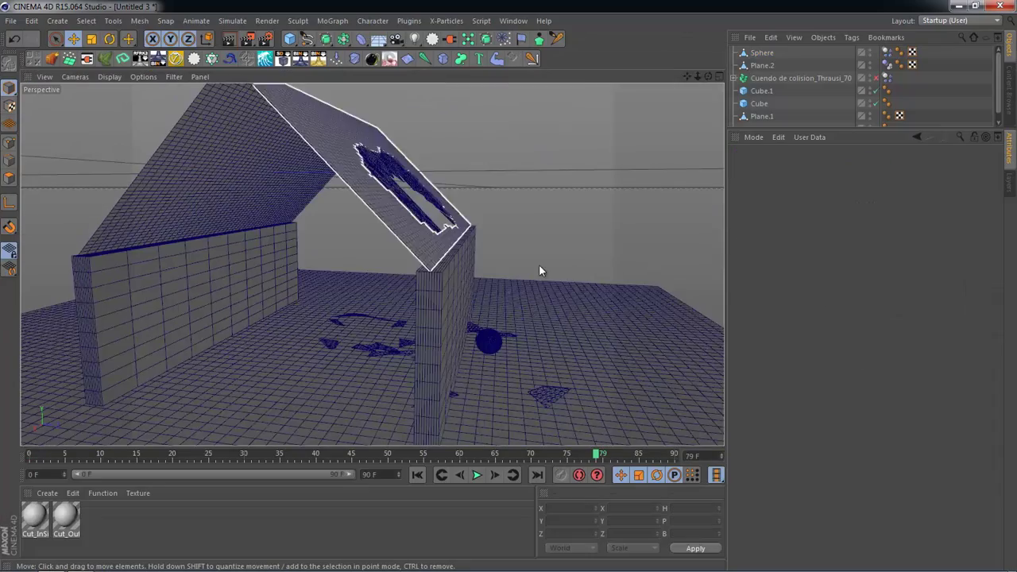
mouse_move(538, 263)
left_mouse_down("alt")
mouse_move(513, 265)
mouse_move(794, 124)
left_mouse_up("alt")
left_click(761, 91)
left_click(759, 103, "shift")
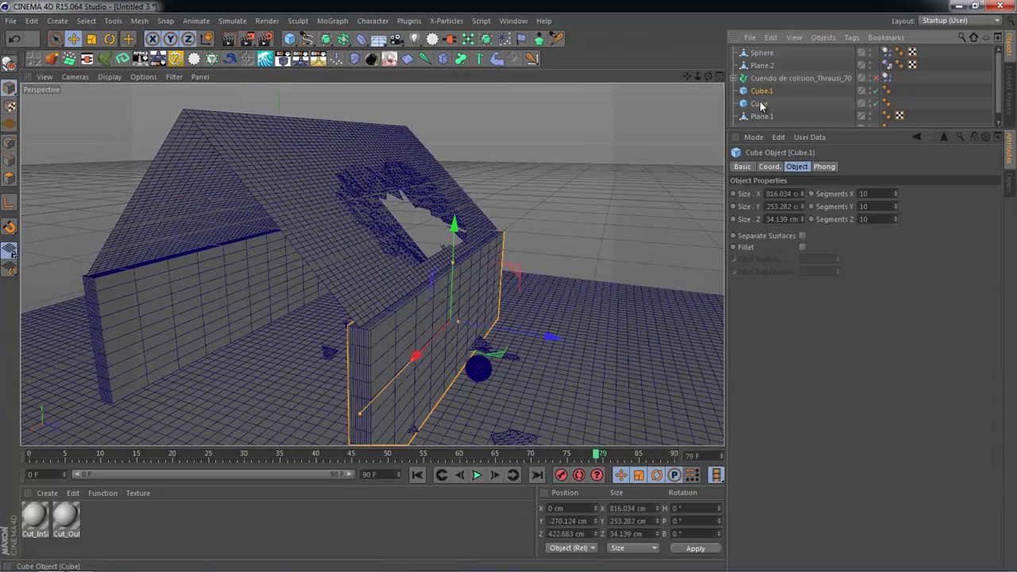
mouse_move(508, 274)
left_mouse_down("alt")
mouse_move(488, 318)
mouse_move(390, 333)
mouse_move(290, 289)
mouse_move(386, 307)
mouse_move(476, 267)
mouse_move(493, 309)
mouse_move(370, 300)
mouse_move(461, 274)
left_mouse_up("alt")
key("c")
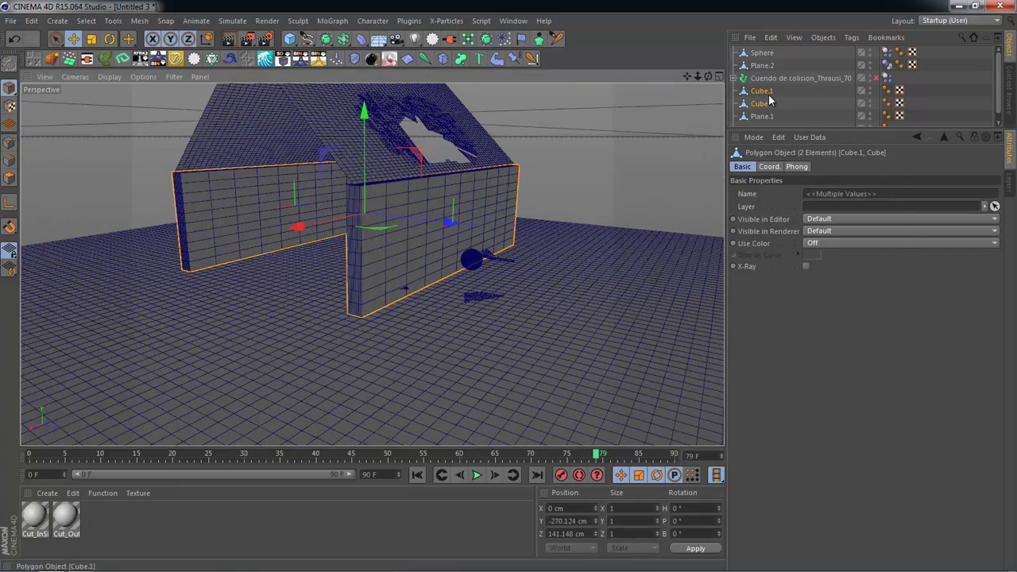
- Give both walls Collider Body tags and rewind the animation to frame 0
right_click(767, 96)
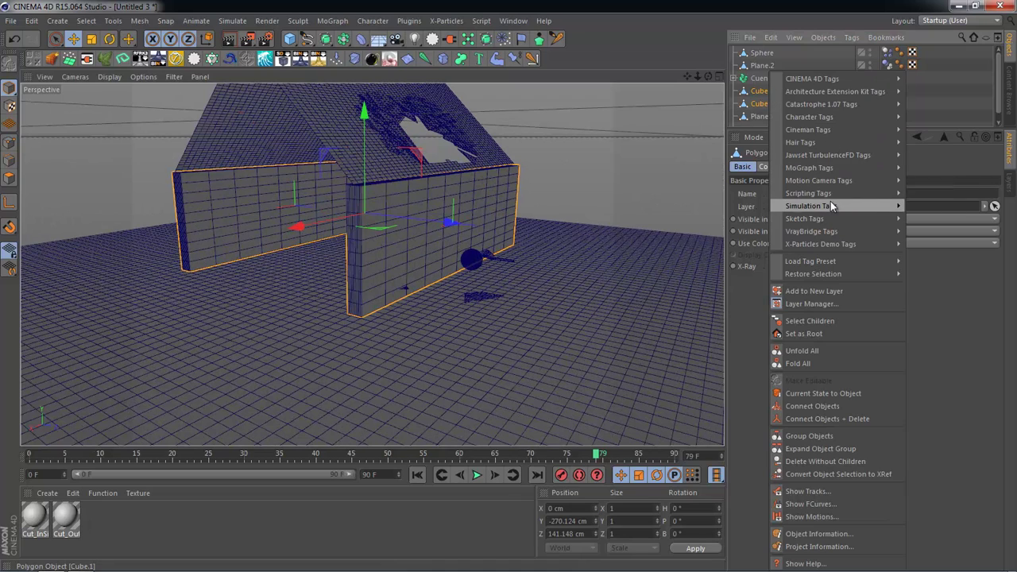
mouse_move(811, 205)
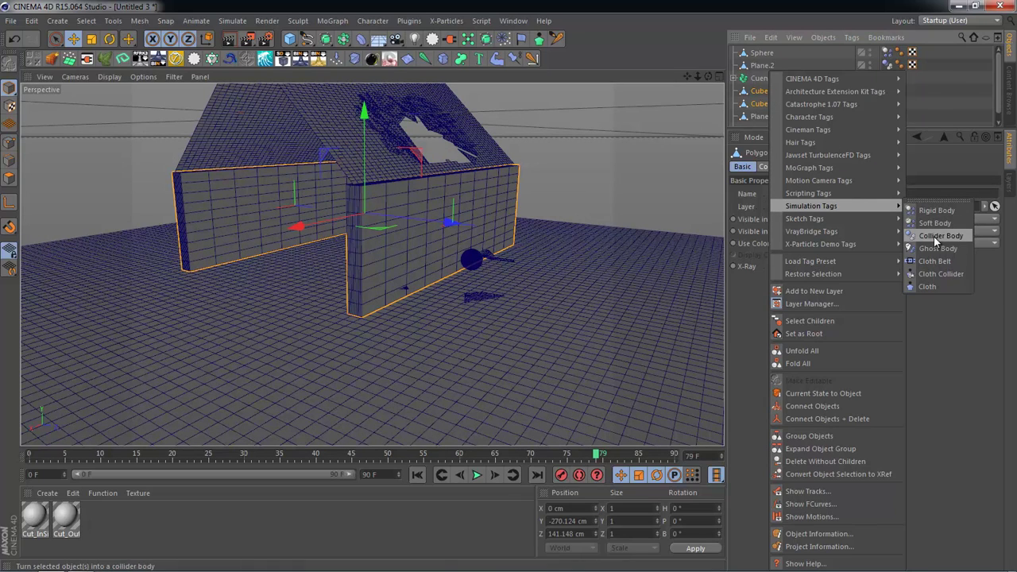
left_click(940, 236)
left_click_drag(525, 300, 464, 465, "alt")
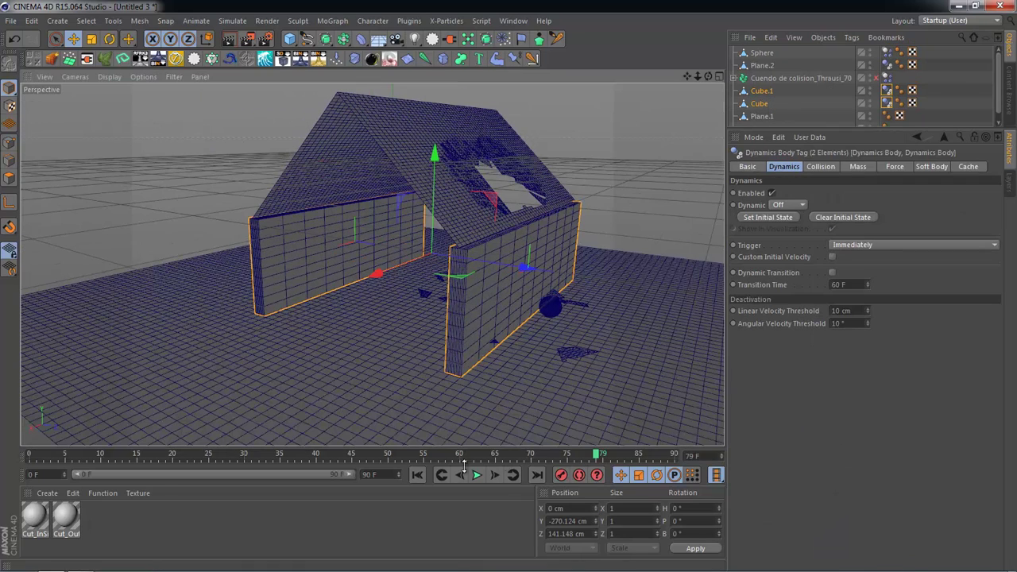
left_click(417, 475)
mouse_move(477, 342)
left_mouse_down("alt")
mouse_move(520, 291)
mouse_move(544, 232)
left_mouse_up("alt")
- Deselect the walls, then zoom in during playback and select Cube.1, the wall the sphere hit
left_click(475, 317)
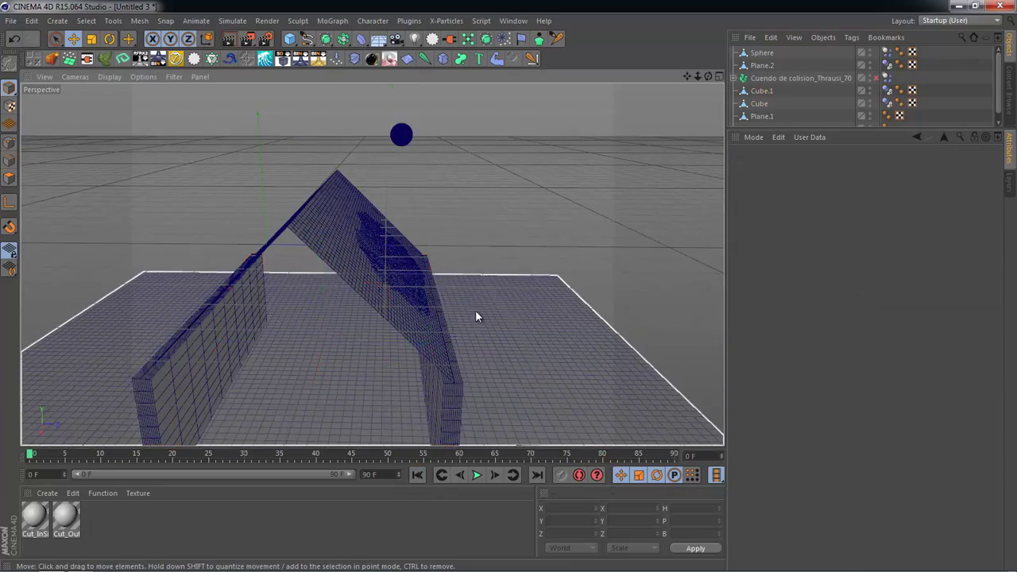
mouse_move(475, 317)
left_mouse_down("alt")
mouse_move(375, 310)
mouse_move(540, 415)
mouse_move(508, 452)
left_mouse_up("alt")
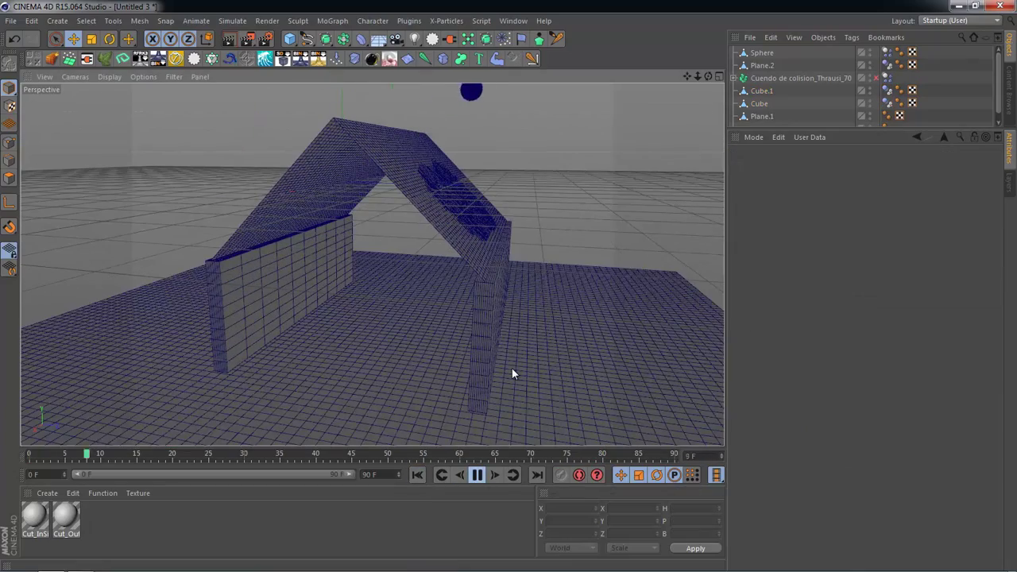
mouse_move(496, 367)
left_mouse_down("alt")
mouse_move(541, 357)
mouse_move(477, 356)
left_mouse_up("alt")
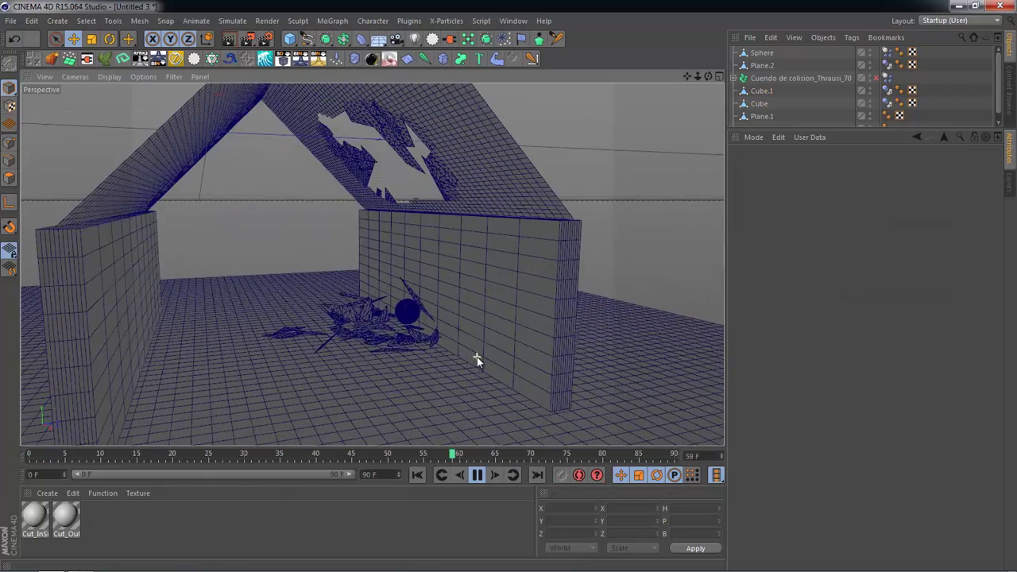
scroll(433, 335, "up", 3)
scroll(424, 324, "up", 3)
scroll(411, 291, "up", 2)
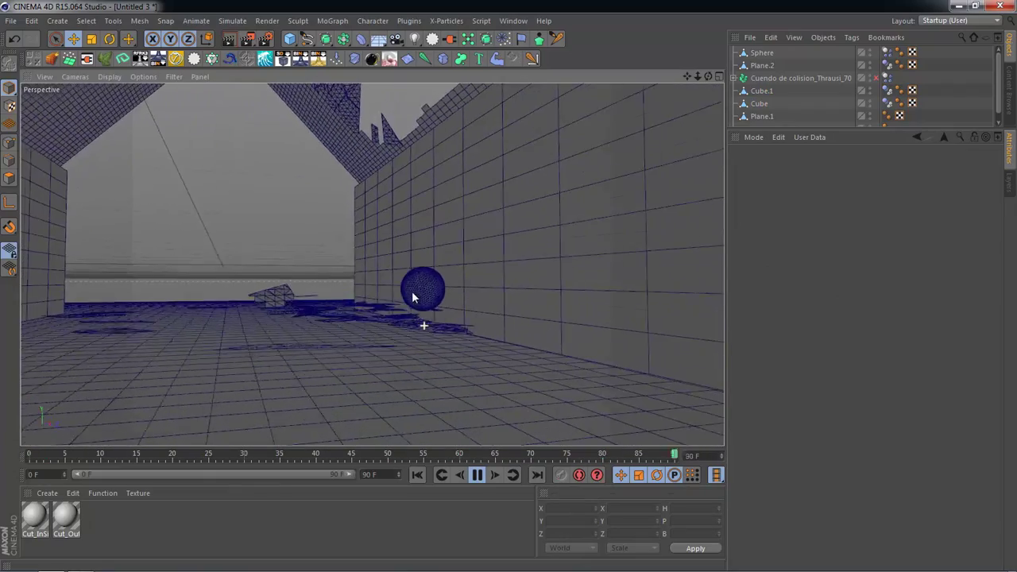
mouse_move(412, 291)
left_mouse_down("alt")
mouse_move(383, 328)
mouse_move(410, 374)
mouse_move(444, 327)
mouse_move(458, 337)
left_mouse_up("alt")
left_click(459, 338)
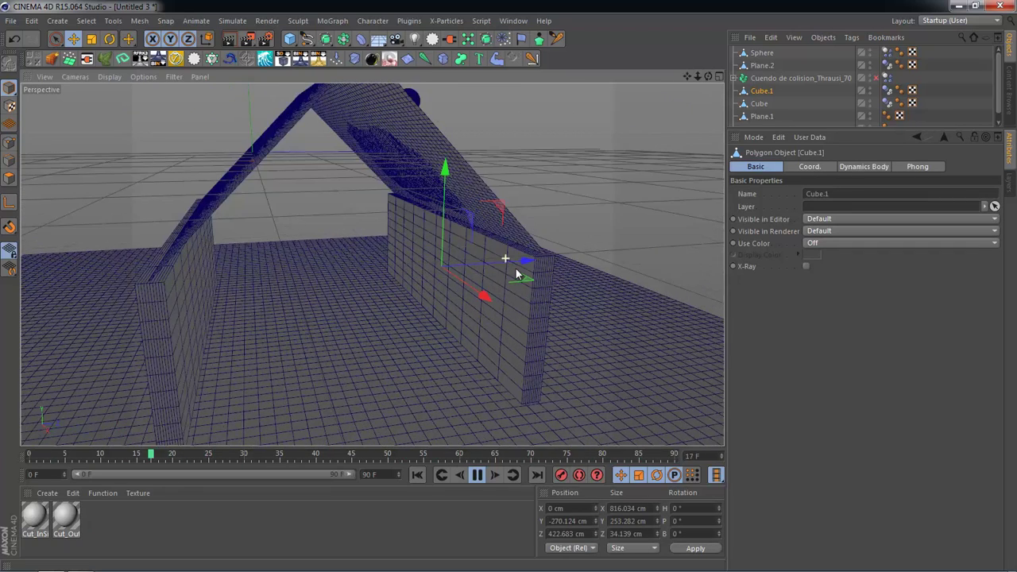
mouse_move(519, 273)
left_mouse_down("alt")
mouse_move(463, 310)
mouse_move(500, 360)
mouse_move(489, 405)
left_mouse_up("alt")
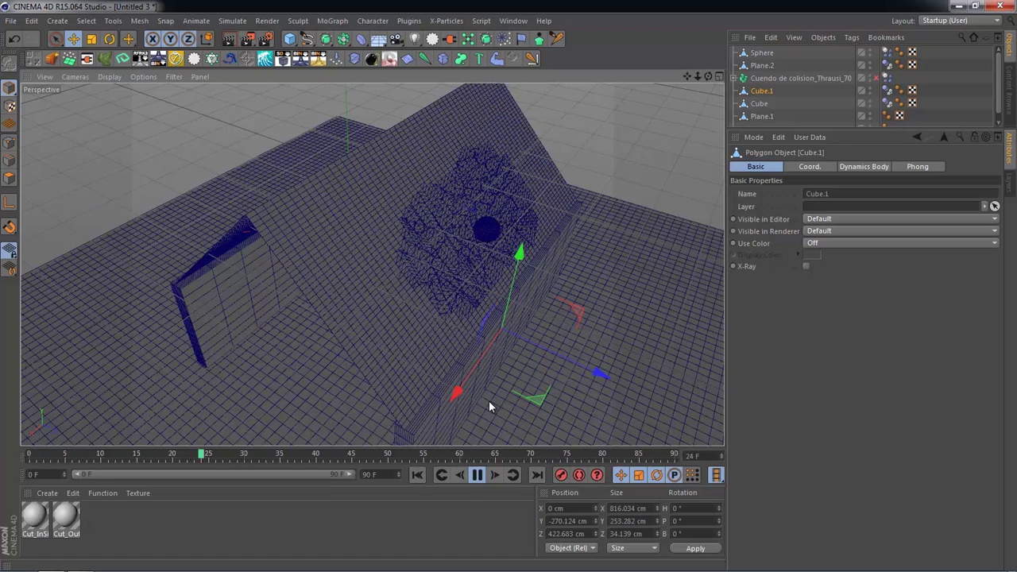
- Stop and rewind, replay the simulation from the start, and stop at frame 28
left_click(477, 474)
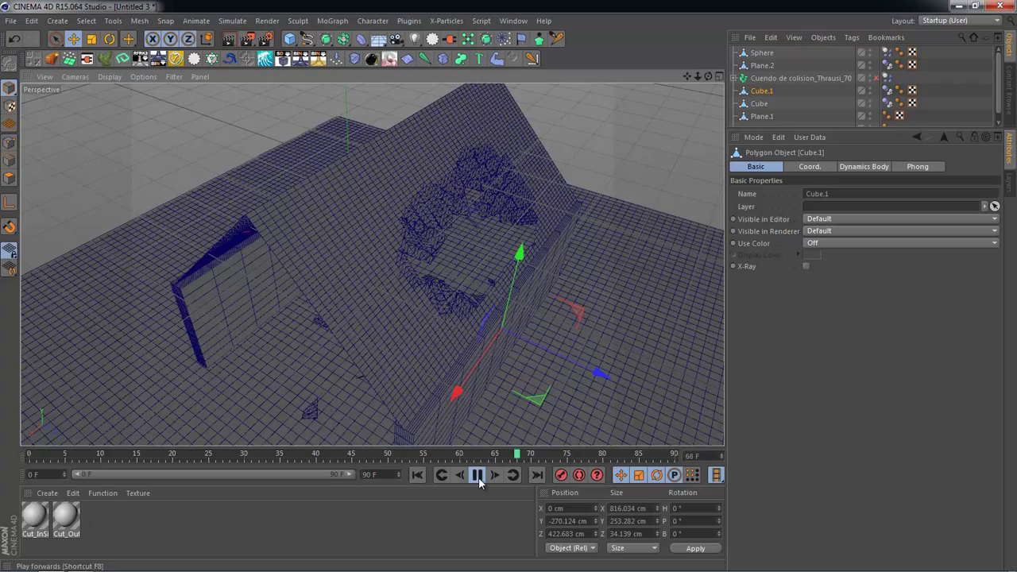
left_click(417, 474)
mouse_move(482, 412)
left_mouse_down("alt")
mouse_move(440, 292)
mouse_move(436, 230)
left_mouse_up("alt")
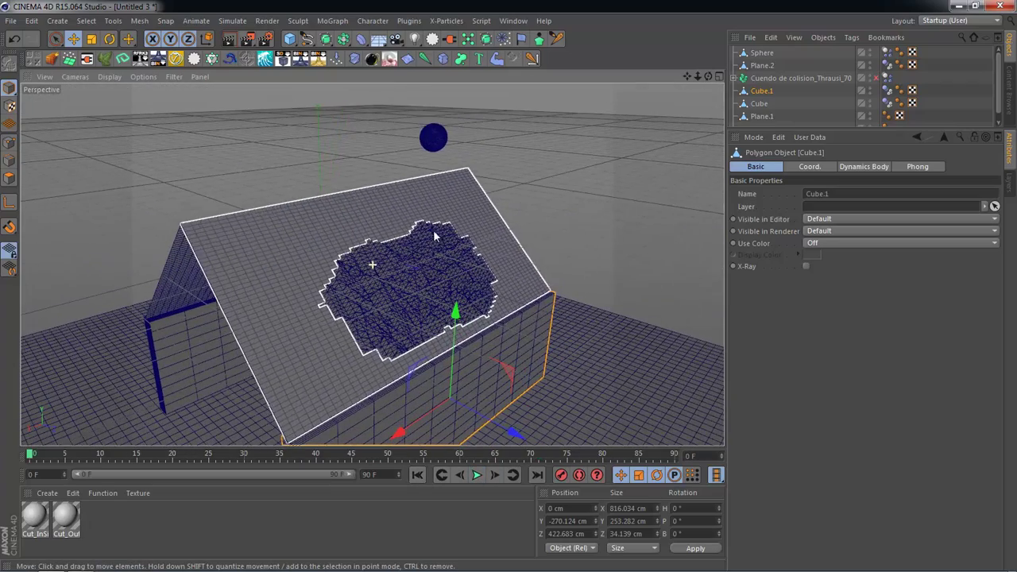
left_click(446, 24)
left_click(566, 145)
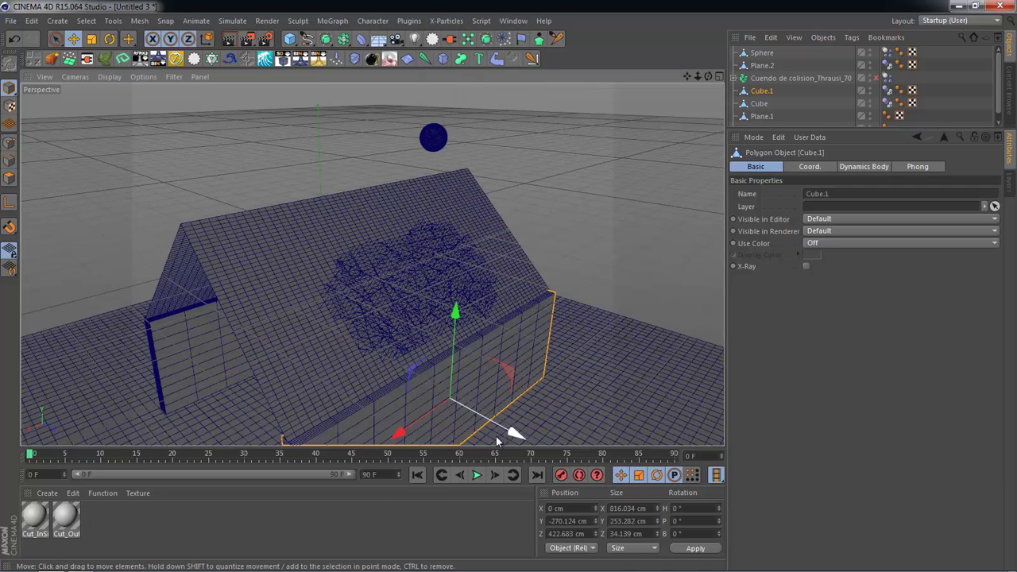
left_click(477, 475)
mouse_move(457, 382)
left_mouse_down("alt")
mouse_move(433, 360)
mouse_move(390, 371)
mouse_move(366, 336)
mouse_move(529, 223)
mouse_move(429, 325)
mouse_move(456, 328)
mouse_move(455, 291)
left_mouse_up("alt")
left_click(446, 21)
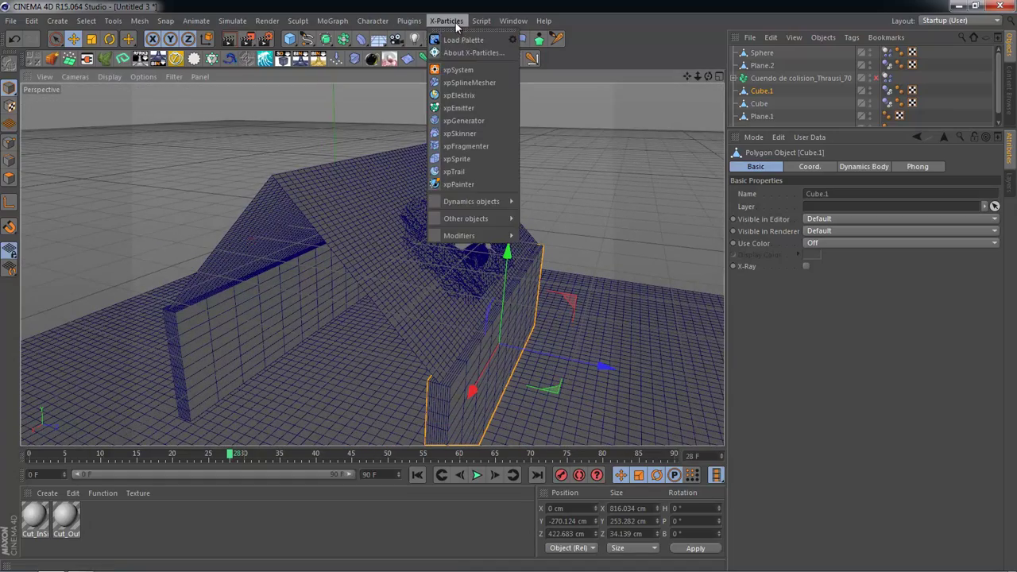
left_click(469, 113)
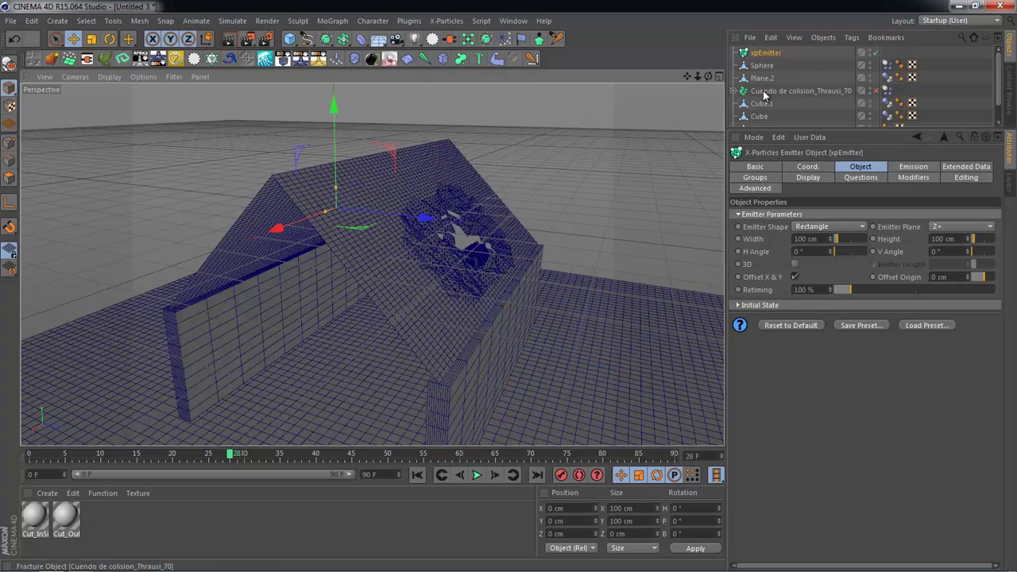
mouse_move(338, 256)
left_mouse_down("alt")
mouse_move(425, 253)
mouse_move(320, 220)
mouse_move(360, 223)
left_mouse_up("alt")
mouse_move(325, 181)
left_mouse_down()
mouse_move(325, 330)
mouse_move(388, 398)
left_mouse_up()
left_click(417, 474)
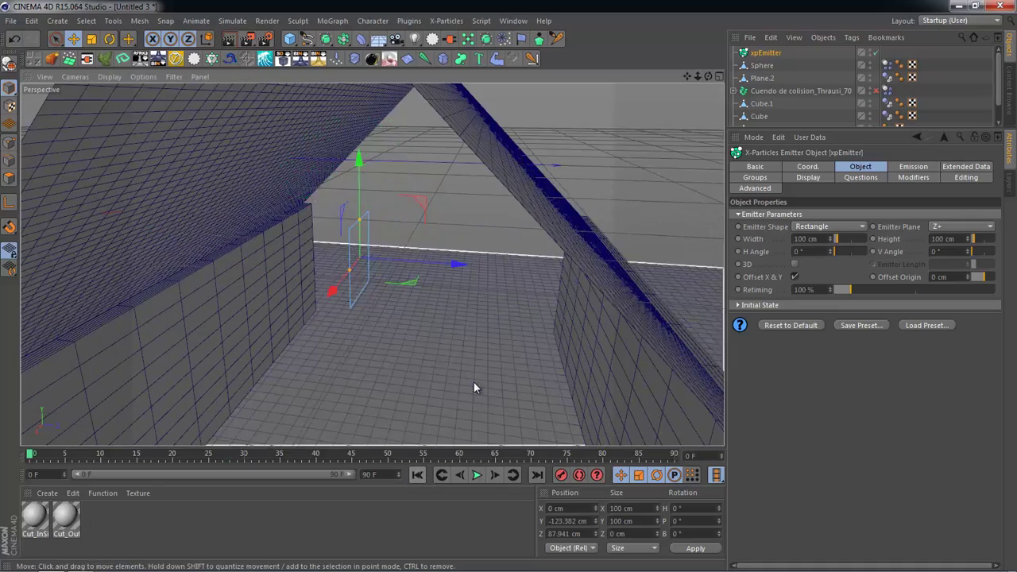
mouse_move(473, 382)
left_mouse_down("alt")
mouse_move(434, 341)
mouse_move(506, 327)
mouse_move(372, 318)
mouse_move(340, 287)
mouse_move(557, 231)
mouse_move(398, 294)
mouse_move(527, 284)
mouse_move(558, 296)
mouse_move(417, 352)
mouse_move(401, 328)
mouse_move(464, 282)
left_mouse_up("alt")
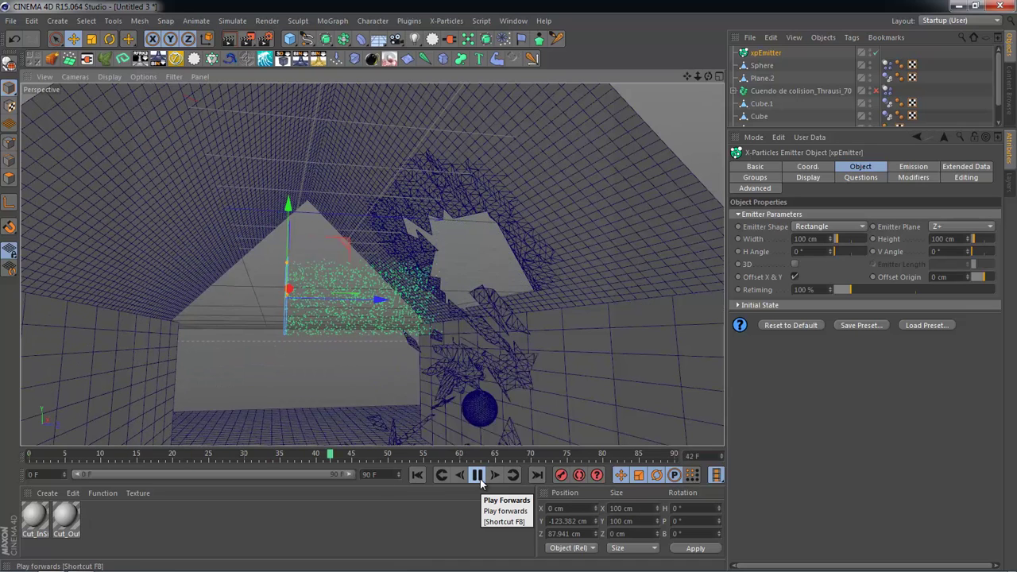
left_click(477, 475)
left_click(673, 180)
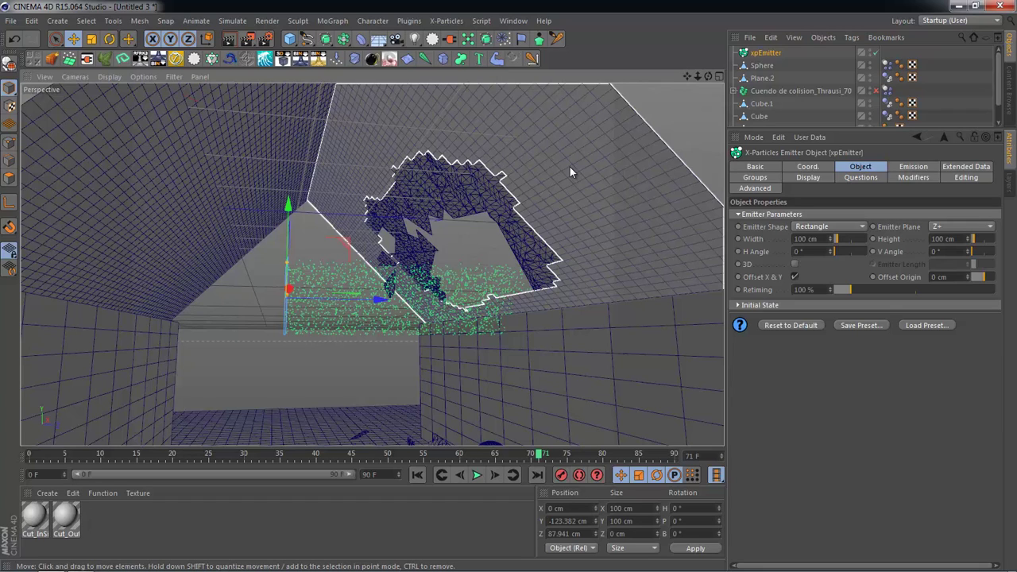
- Delete the xpEmitter and enlarge the 3D view to fill the window
key("Delete")
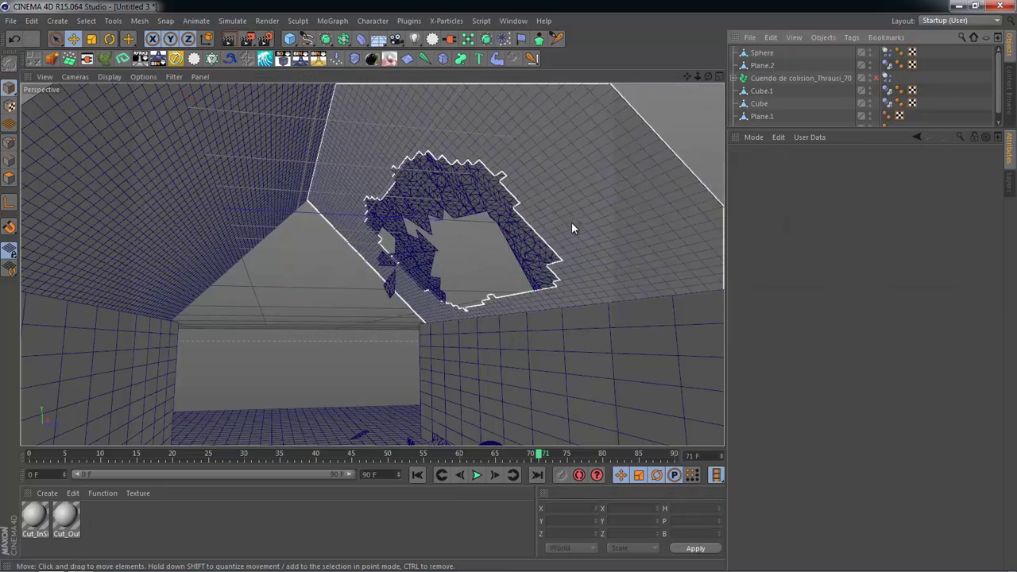
left_click_drag(571, 228, 556, 262, "alt")
key("ctrl+Tab")
mouse_move(575, 352)
left_mouse_down("alt")
mouse_move(511, 438)
mouse_move(427, 451)
mouse_move(521, 374)
mouse_move(483, 431)
mouse_move(543, 447)
mouse_move(538, 408)
left_mouse_up("alt")
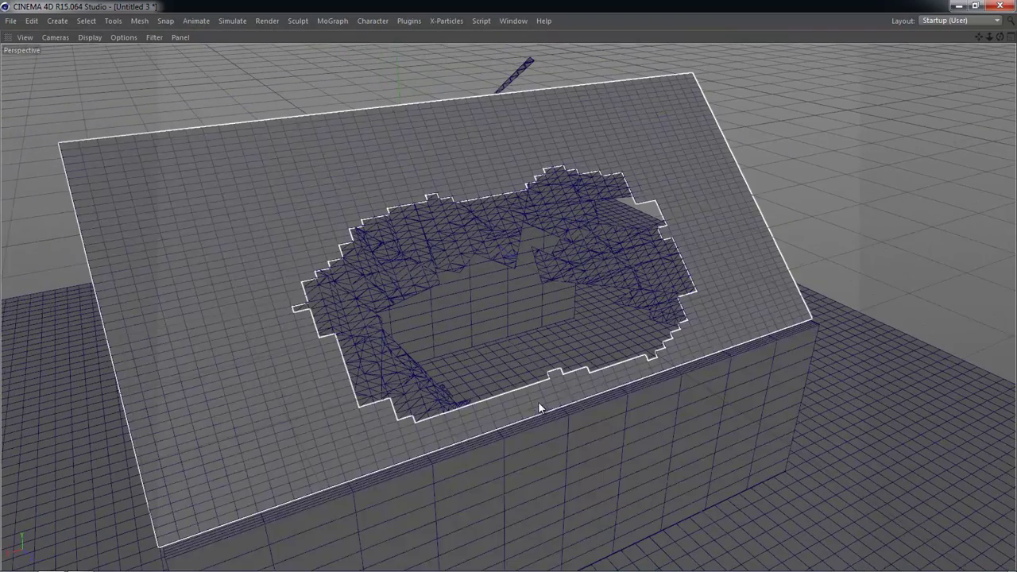
- Deselect everything and replay the simulation with F8 to watch the sphere break the roof
left_click(513, 524)
left_click(548, 380)
key("F8")
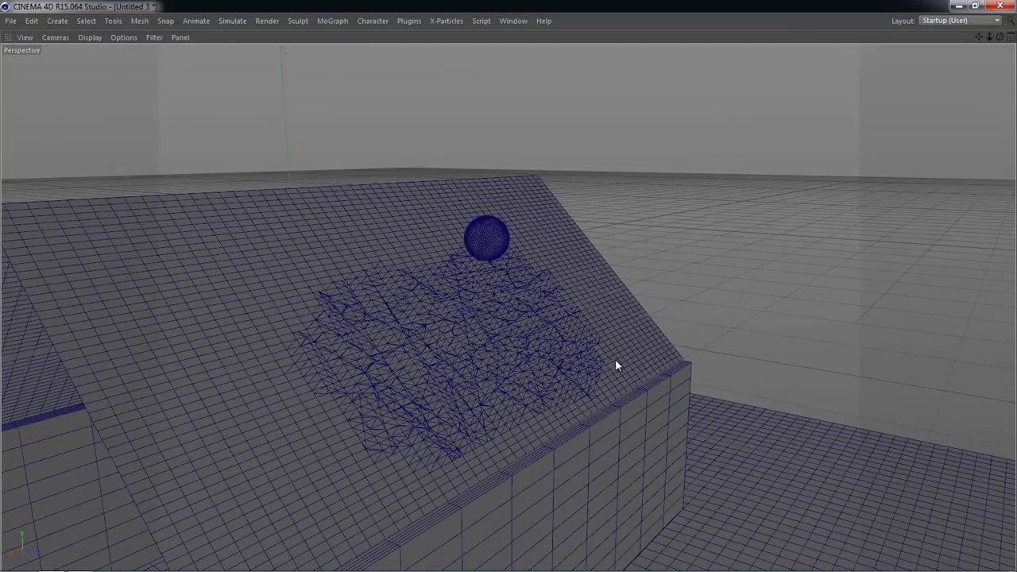
left_click_drag(546, 381, 614, 359, "alt")
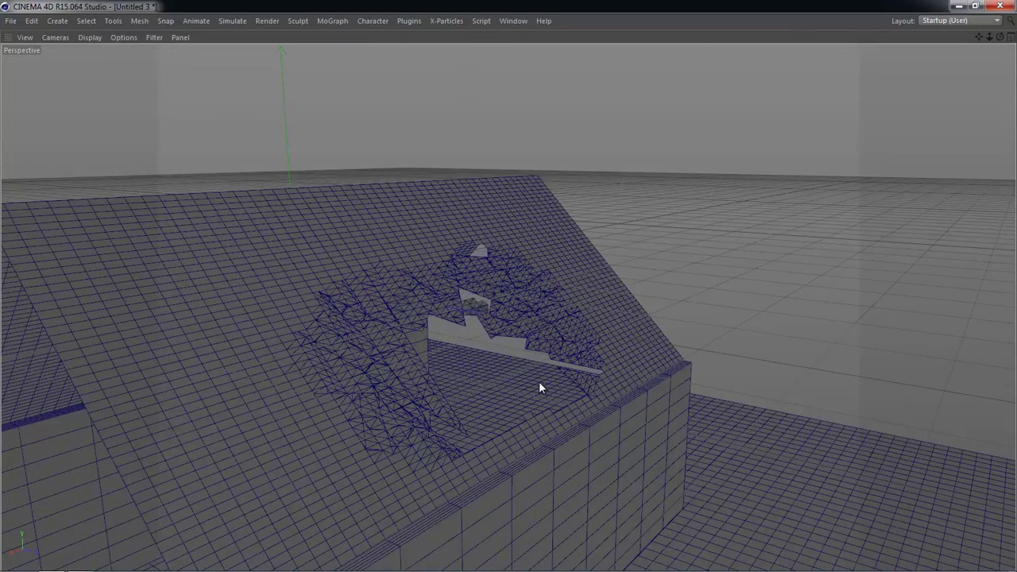